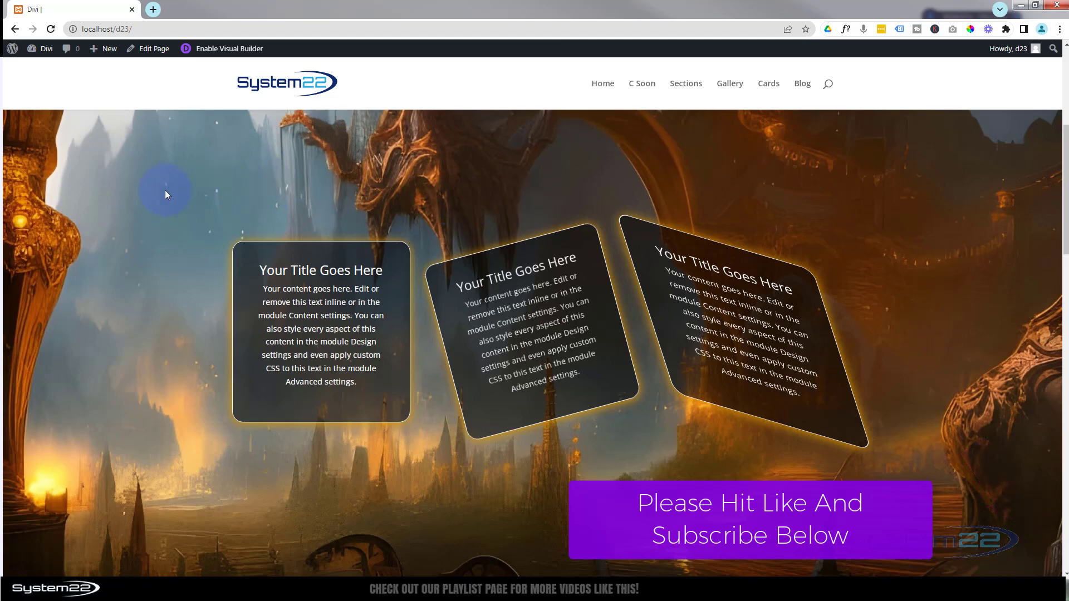
Step: Launch the Visual Builder and open the left card's Design > Transform settings
{"action": "left_click", "coordinate": [234, 49]}
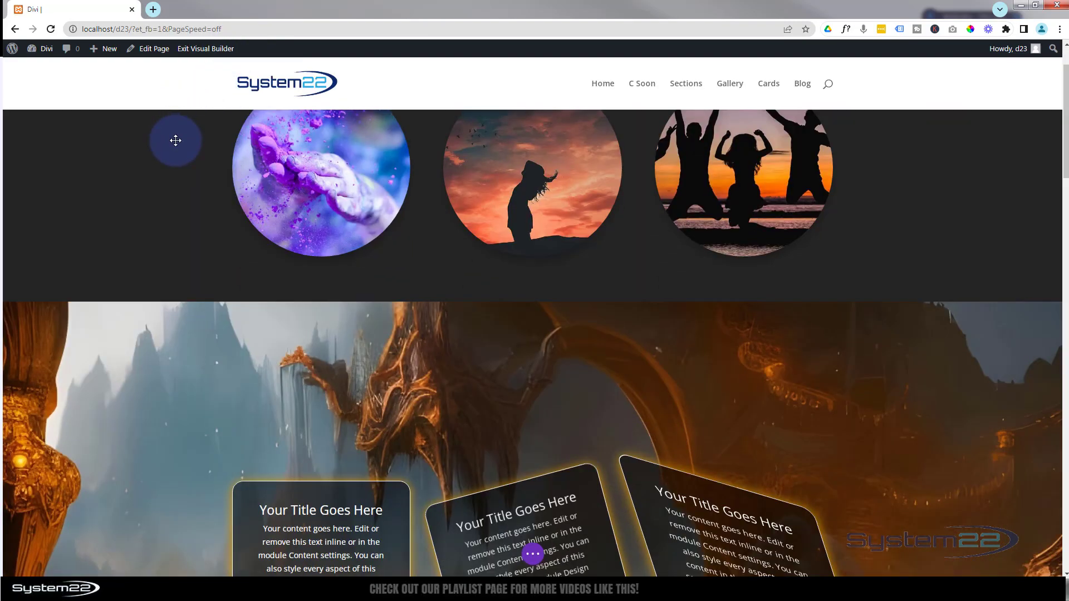
{"action": "scroll", "coordinate": [175, 140], "scroll_direction": "down", "scroll_amount": 5}
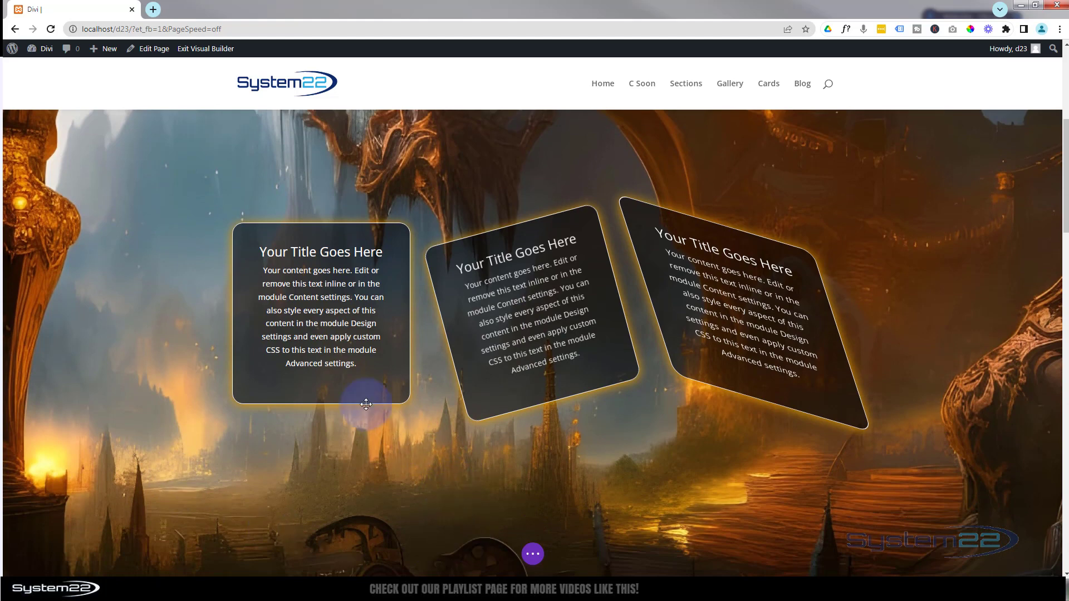
{"action": "mouse_move", "coordinate": [328, 356]}
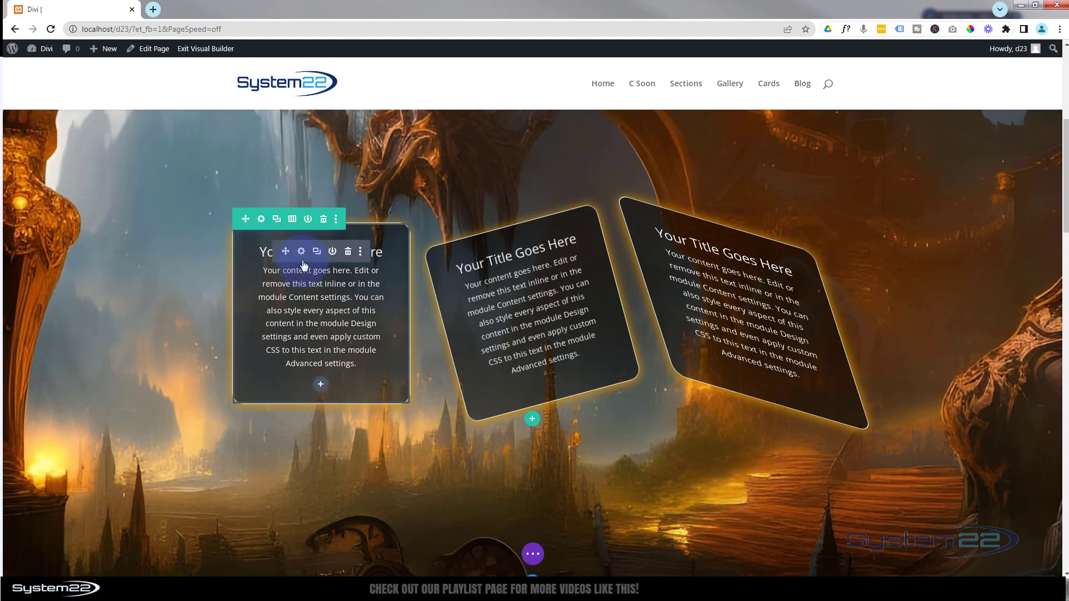
{"action": "left_click", "coordinate": [302, 254]}
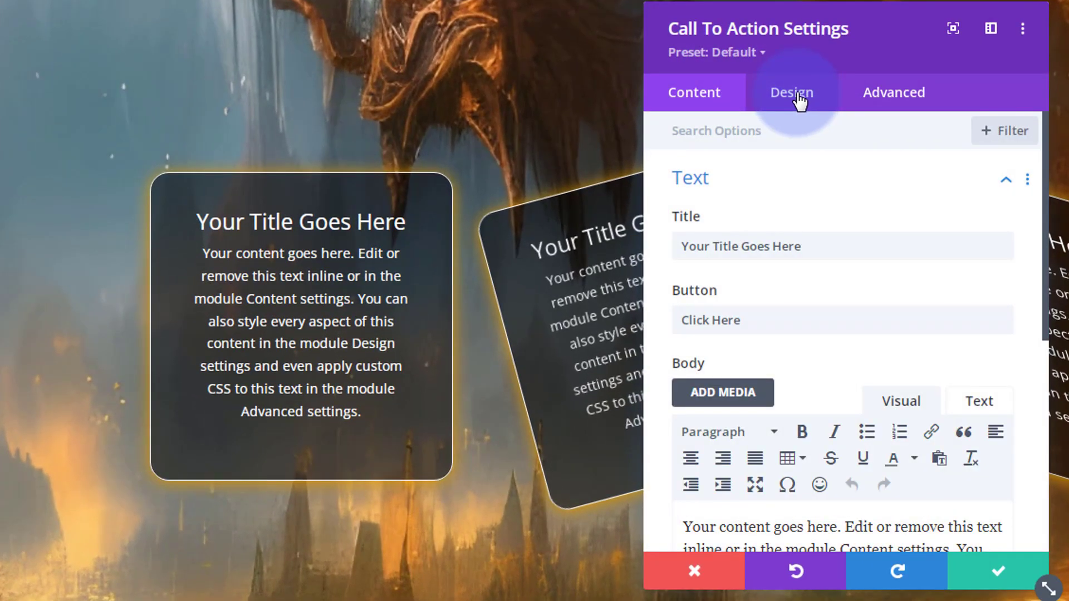
{"action": "left_click", "coordinate": [799, 100]}
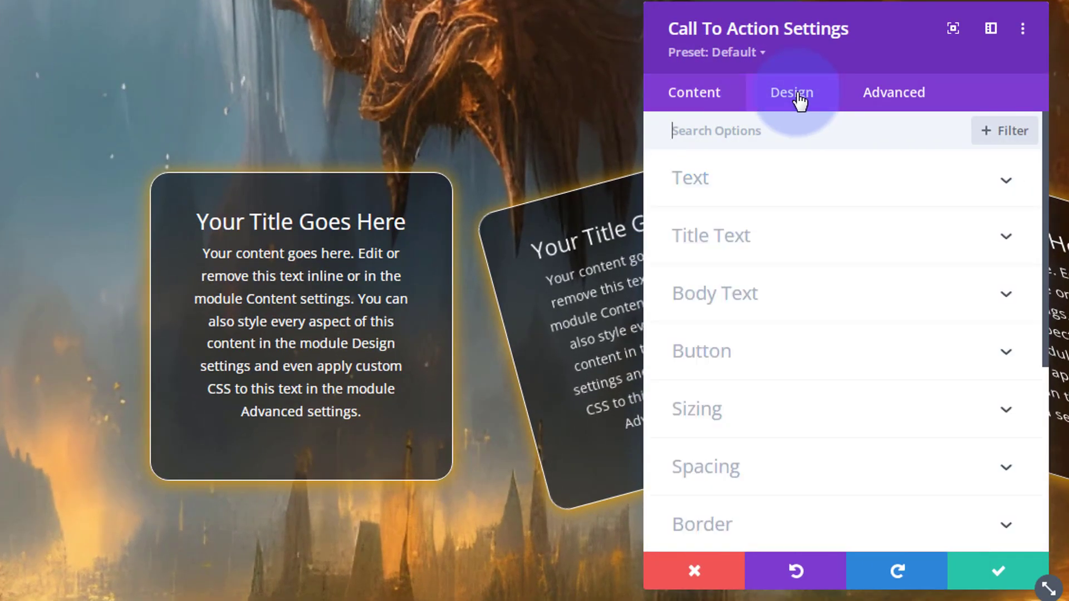
{"action": "scroll", "coordinate": [844, 295], "scroll_direction": "down", "scroll_amount": 5}
{"action": "scroll", "coordinate": [845, 296], "scroll_direction": "down", "scroll_amount": 1}
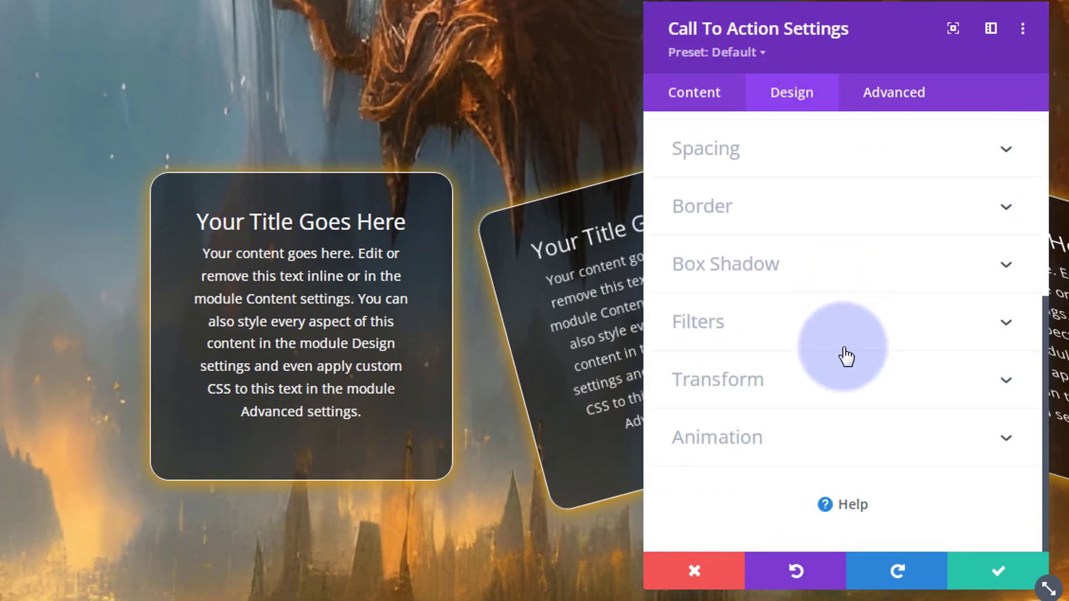
{"action": "left_click", "coordinate": [791, 387]}
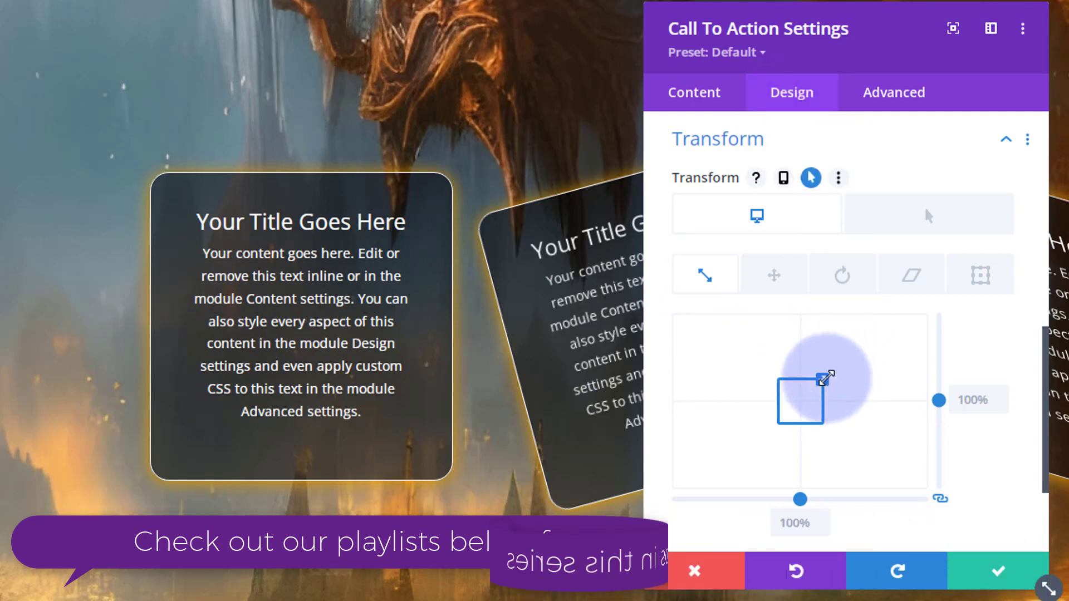
{"action": "mouse_move", "coordinate": [826, 378]}
{"action": "left_mouse_down"}
{"action": "mouse_move", "coordinate": [839, 376]}
{"action": "mouse_move", "coordinate": [814, 392]}
{"action": "left_mouse_up"}
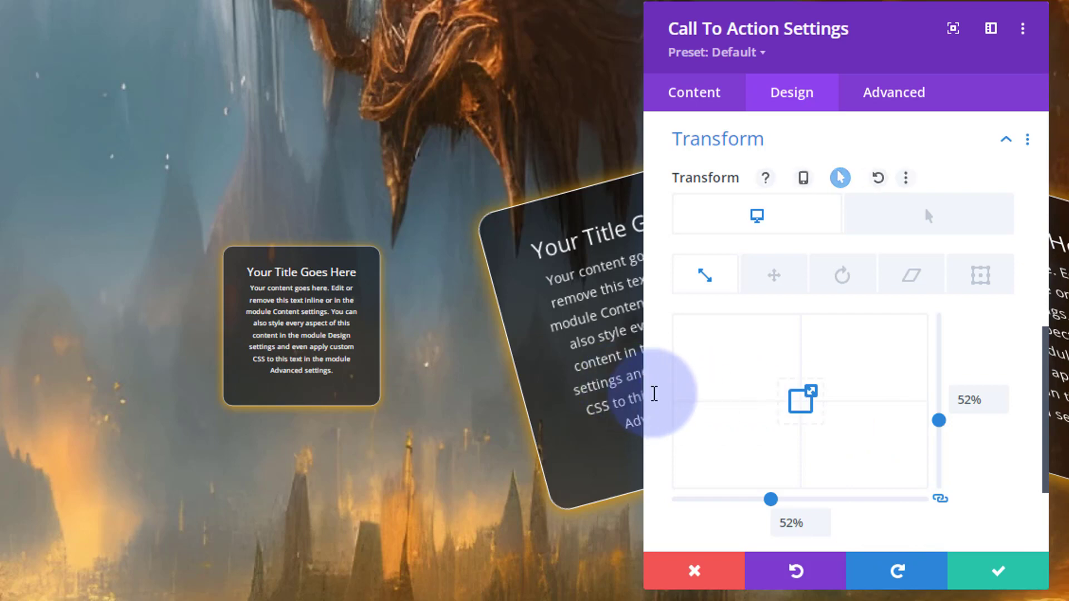
{"action": "double_click", "coordinate": [971, 400]}
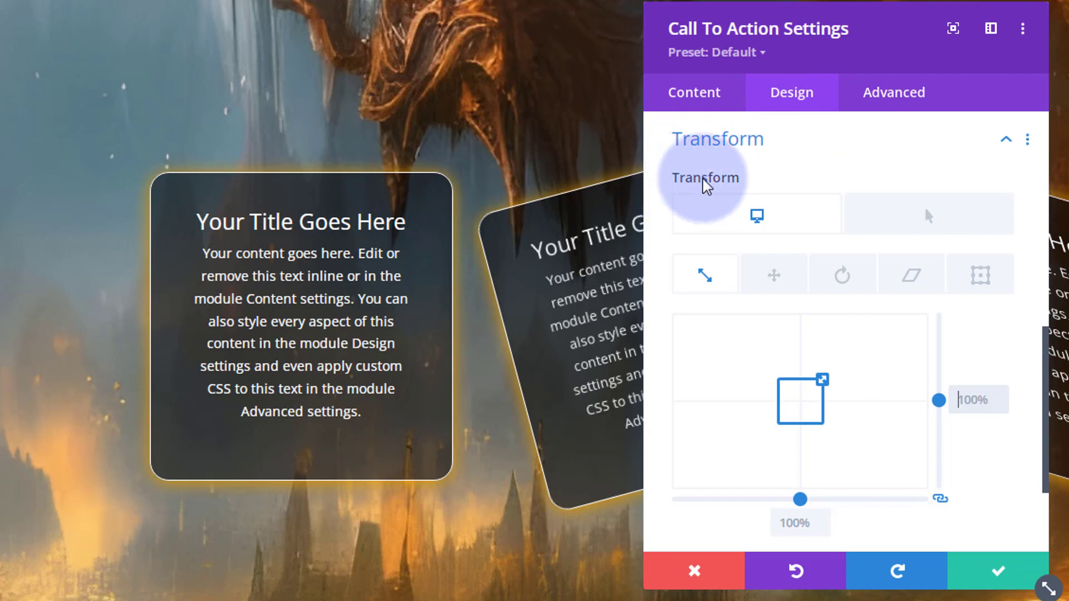
Step: Enable hover Transform options, confirm the 144% hover scale, then return to Desktop values
{"action": "mouse_move", "coordinate": [705, 184]}
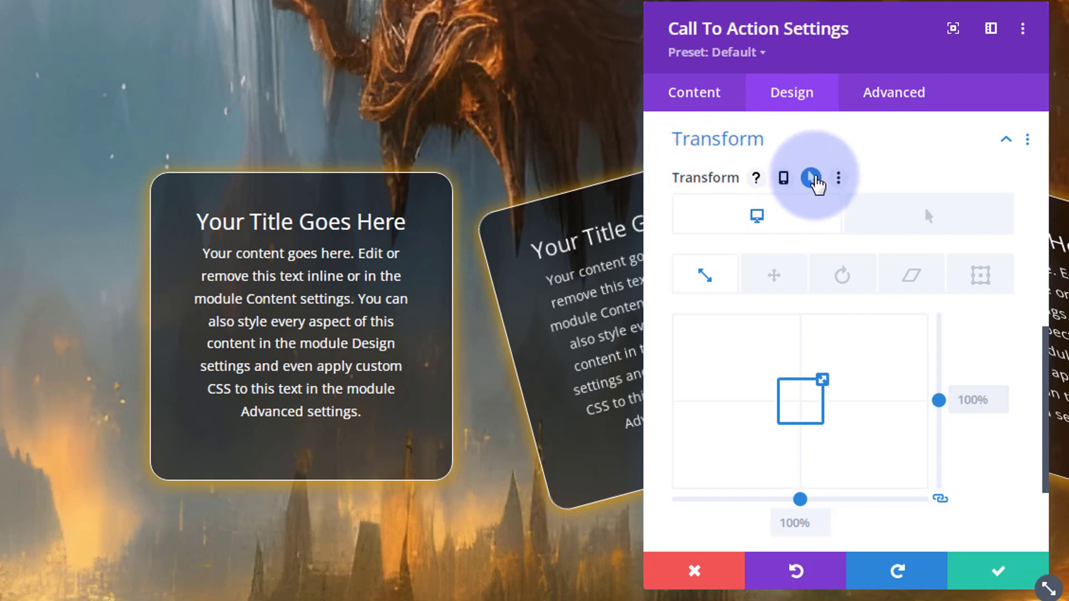
{"action": "left_click", "coordinate": [812, 178]}
{"action": "left_click", "coordinate": [813, 180]}
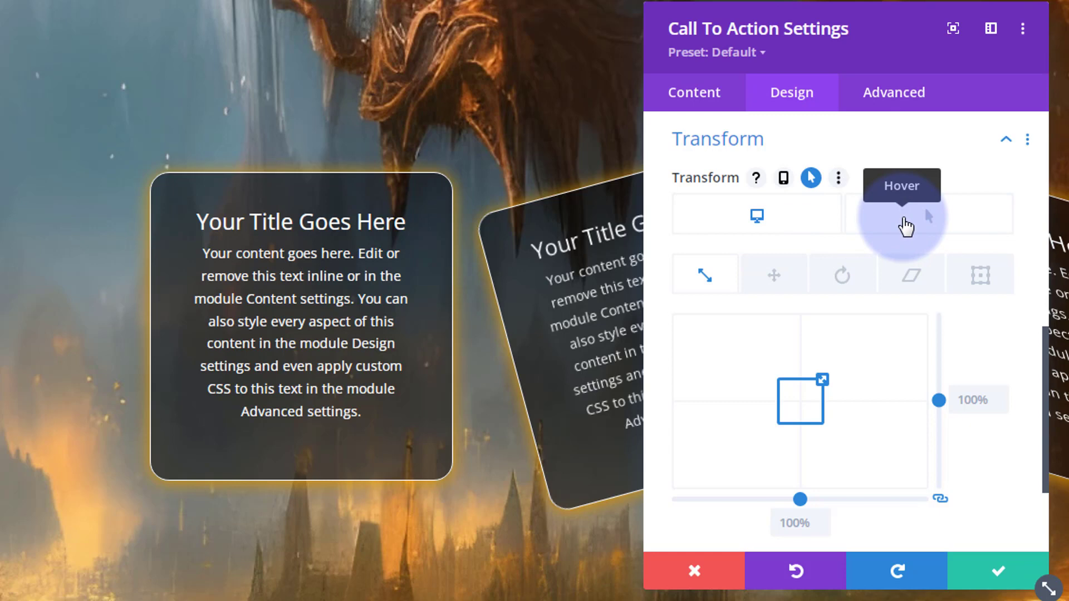
{"action": "left_click", "coordinate": [906, 225]}
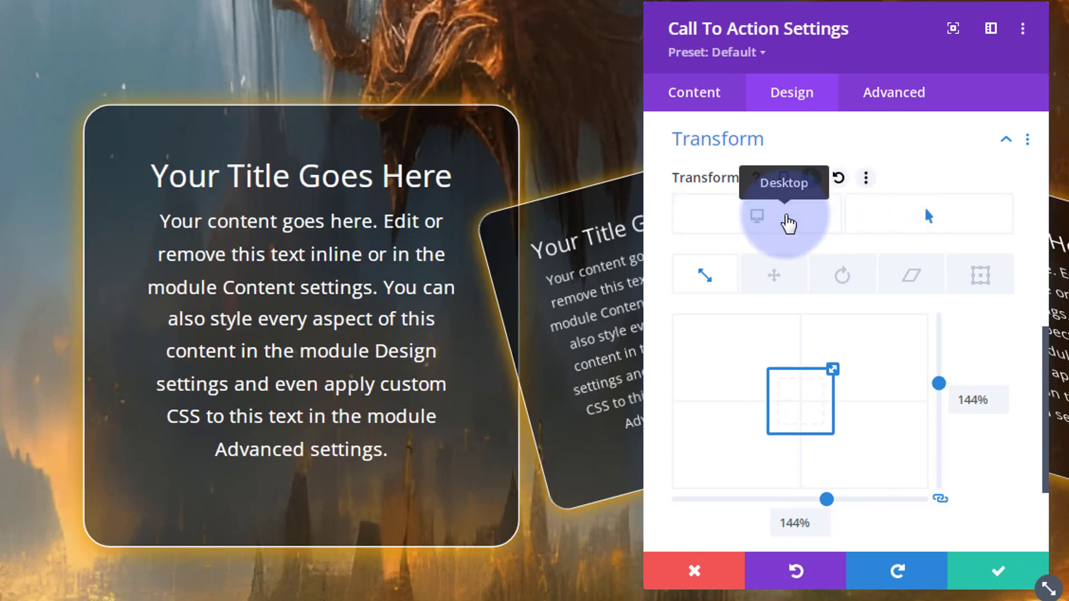
{"action": "left_click", "coordinate": [788, 223]}
{"action": "left_click", "coordinate": [754, 360]}
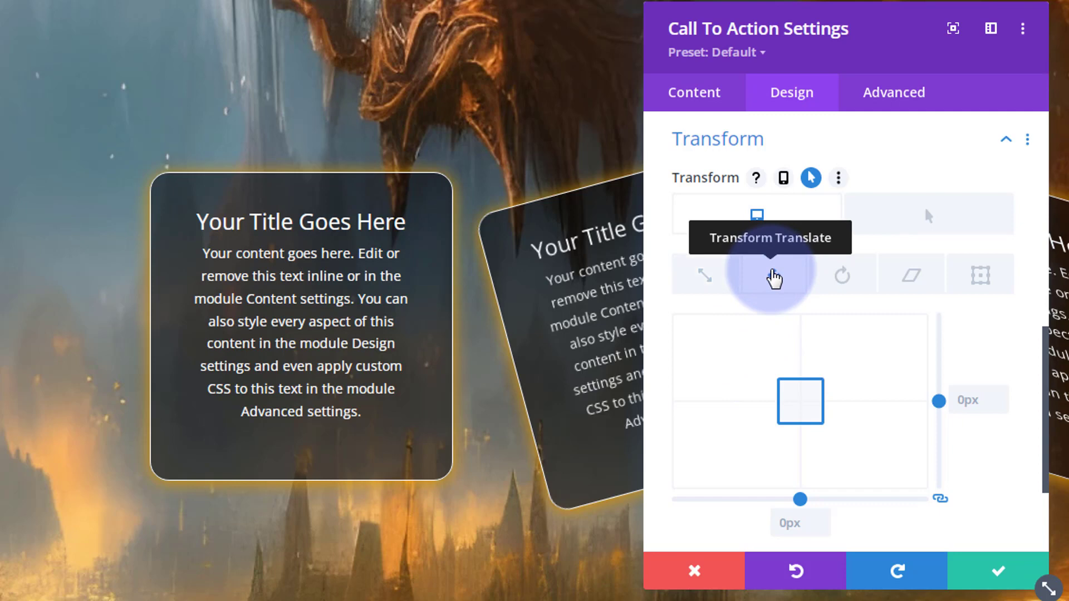
Step: Translate the left card 4px right and 20px up, then save its settings
{"action": "left_click", "coordinate": [808, 408]}
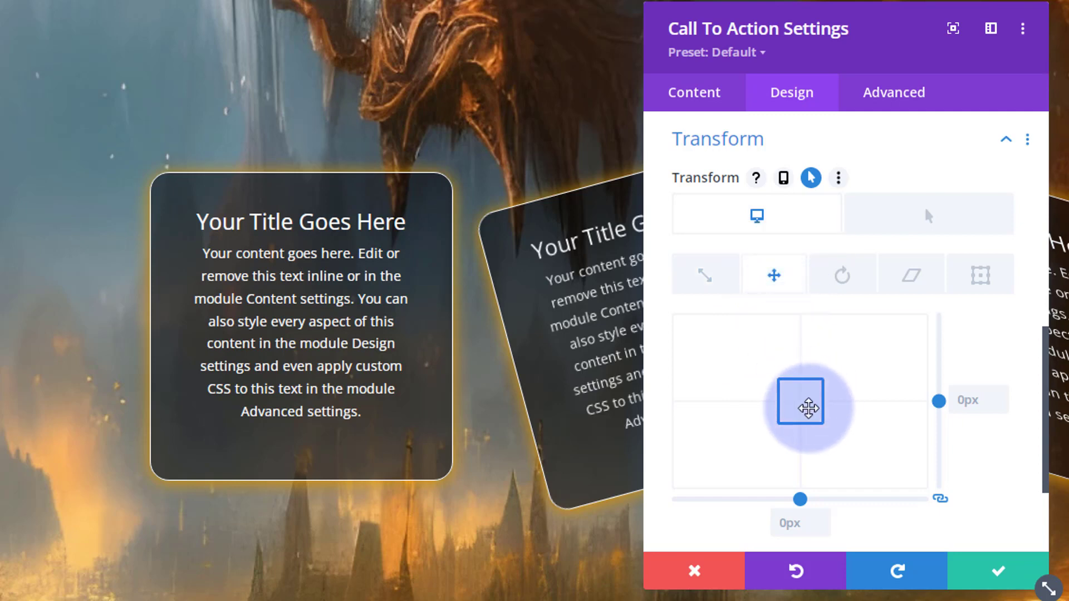
{"action": "mouse_move", "coordinate": [809, 408]}
{"action": "left_mouse_down"}
{"action": "mouse_move", "coordinate": [837, 405]}
{"action": "mouse_move", "coordinate": [779, 397]}
{"action": "mouse_move", "coordinate": [803, 398]}
{"action": "left_mouse_up"}
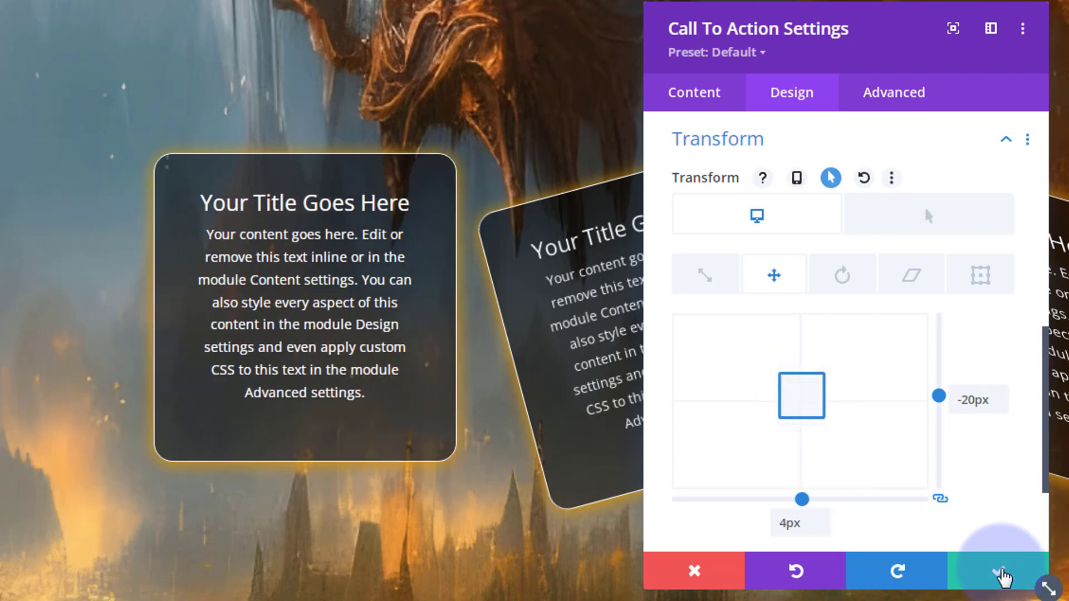
{"action": "left_click", "coordinate": [1003, 574]}
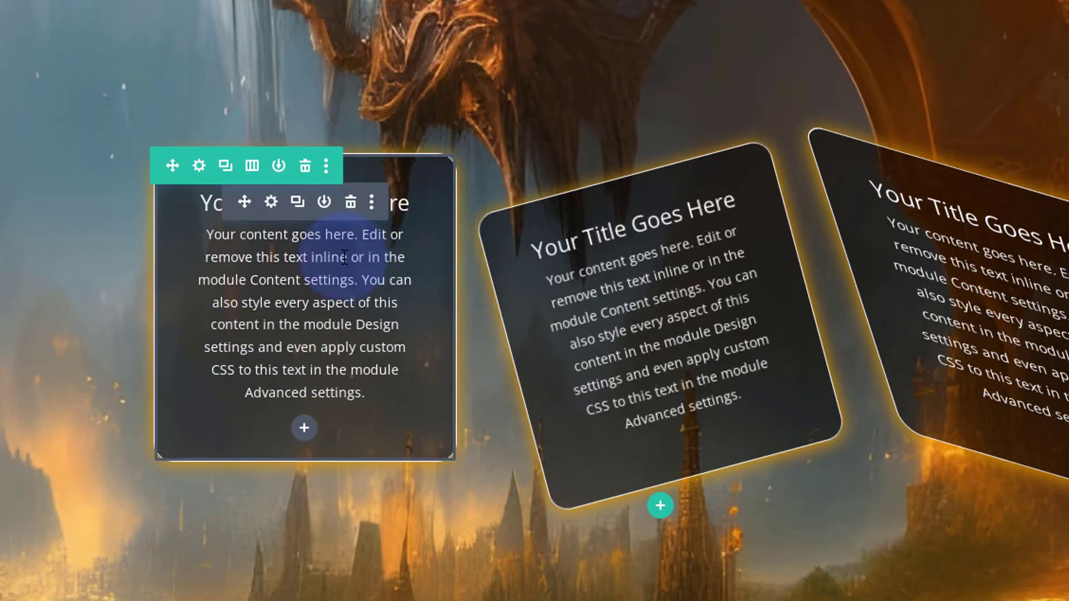
Step: Extend the left card's Call To Action styles throughout This Row
{"action": "right_click", "coordinate": [283, 222]}
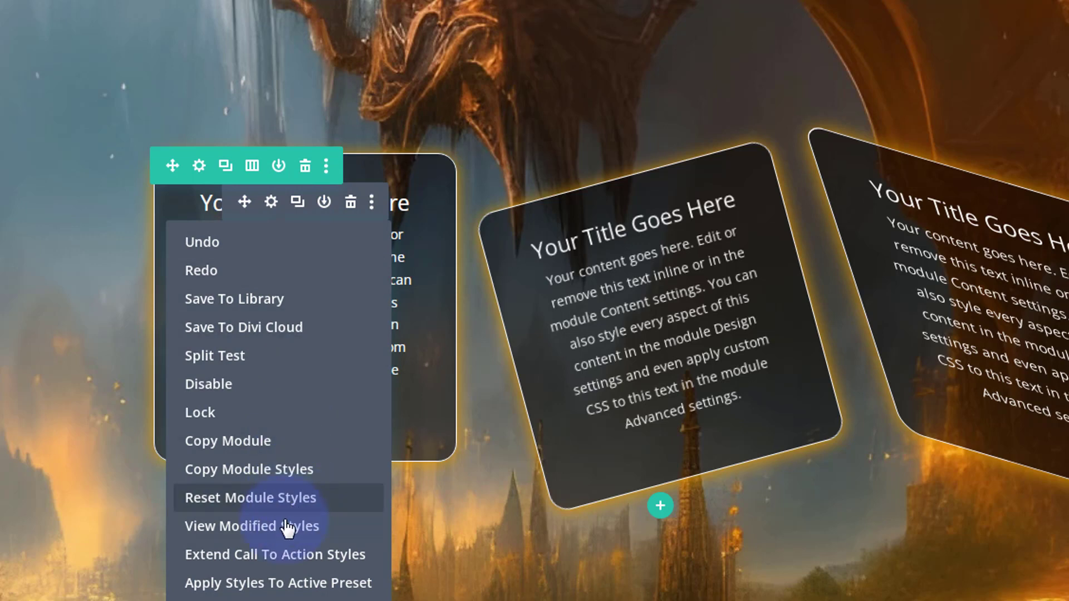
{"action": "left_click", "coordinate": [277, 557]}
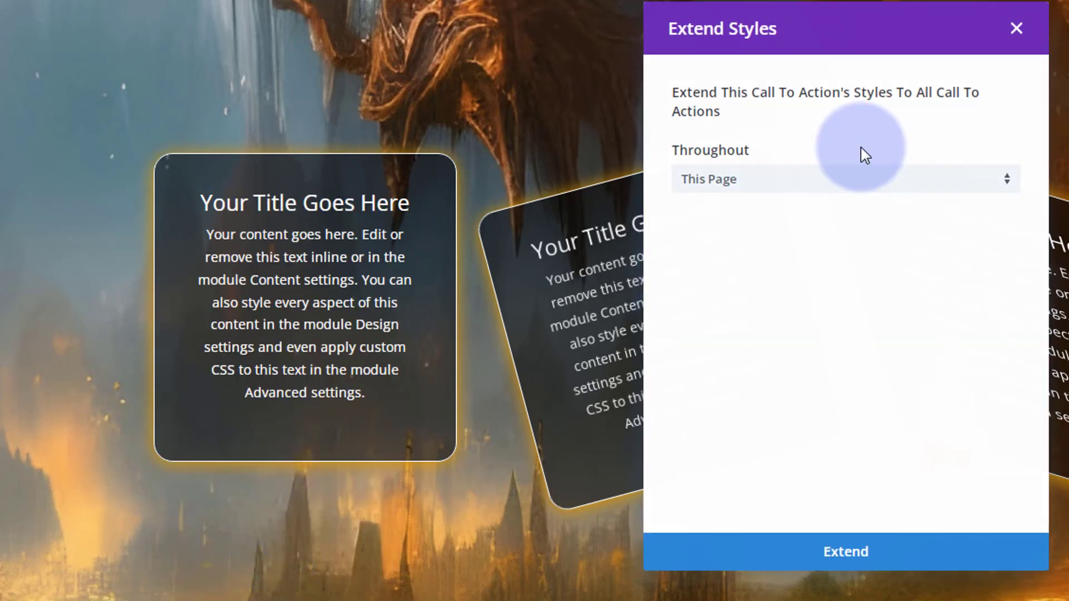
{"action": "left_click", "coordinate": [850, 191]}
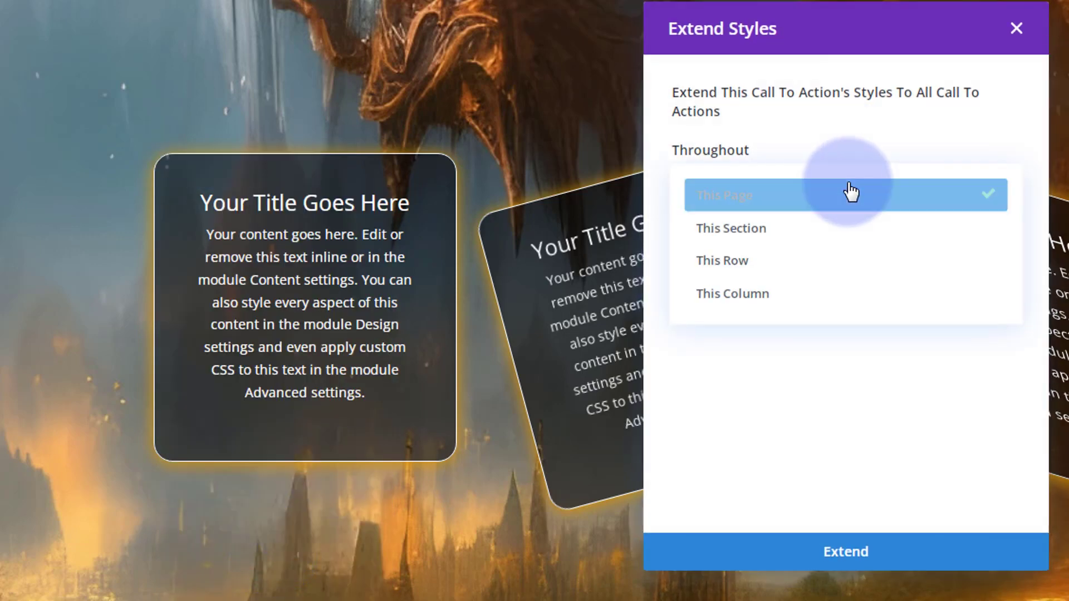
{"action": "left_click", "coordinate": [811, 266]}
{"action": "left_click", "coordinate": [866, 559]}
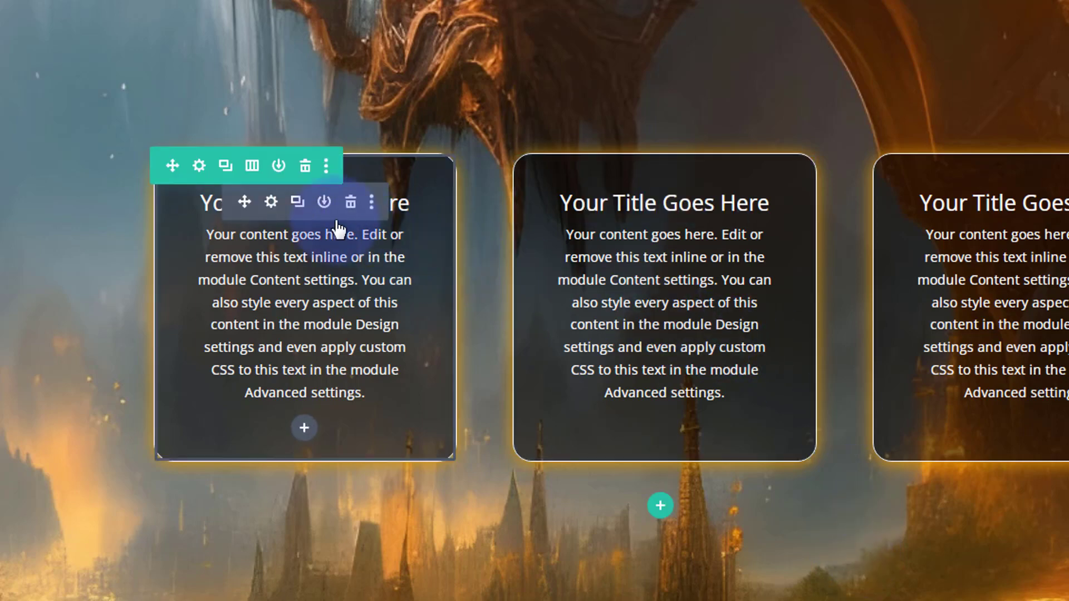
Step: Change the left card's Transform Translate to 103px X and 28px Y and save
{"action": "left_click", "coordinate": [271, 203]}
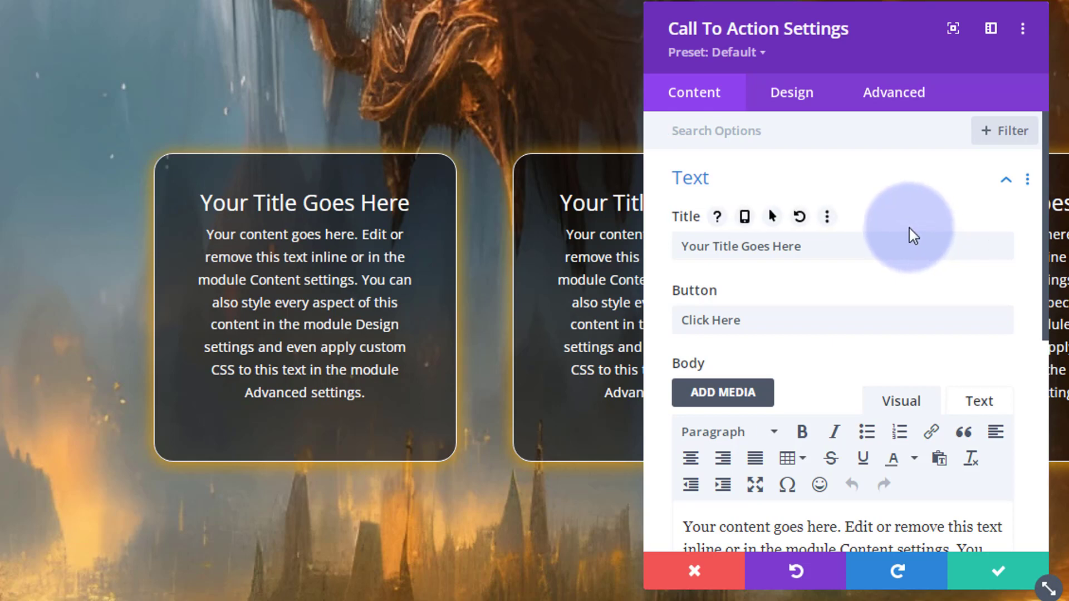
{"action": "left_click", "coordinate": [802, 103]}
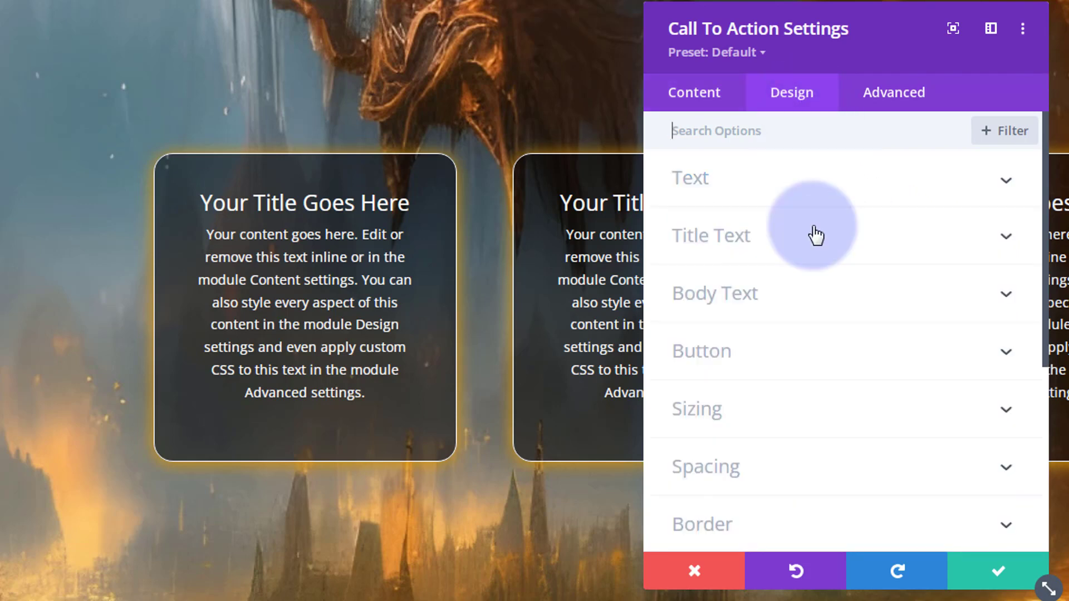
{"action": "scroll", "coordinate": [835, 288], "scroll_direction": "down", "scroll_amount": 5}
{"action": "left_click", "coordinate": [821, 381]}
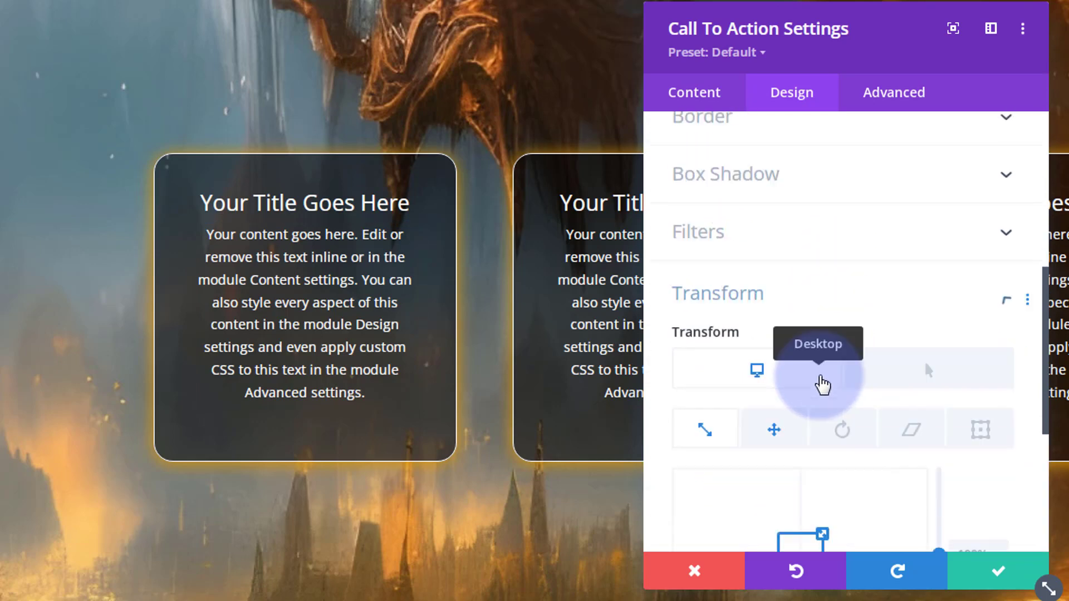
{"action": "scroll", "coordinate": [822, 384], "scroll_direction": "down", "scroll_amount": 3}
{"action": "left_click", "coordinate": [773, 277]}
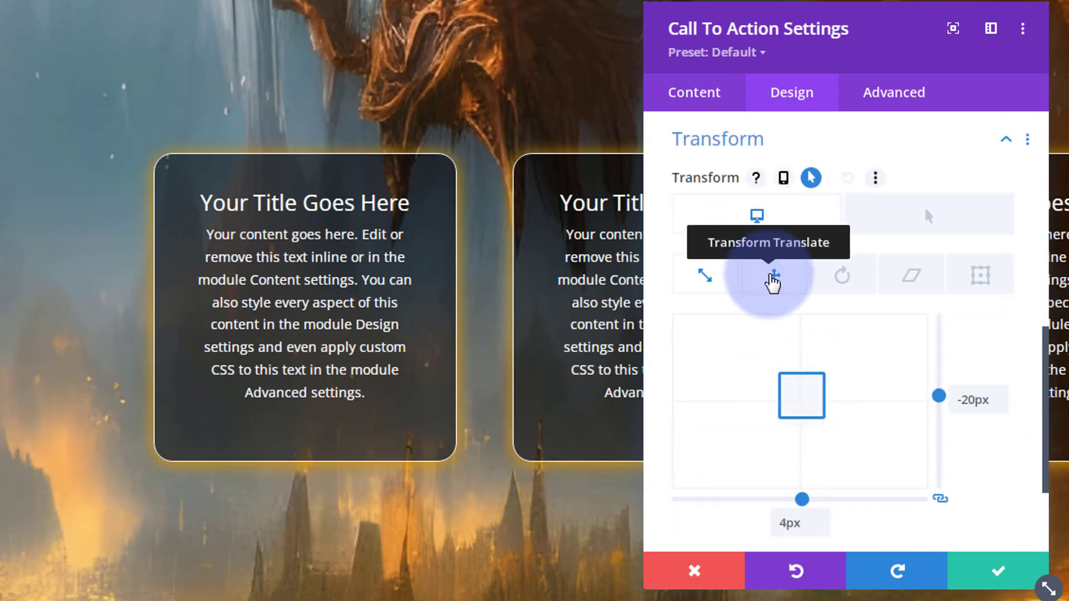
{"action": "left_click_drag", "start_coordinate": [803, 405], "coordinate": [831, 416]}
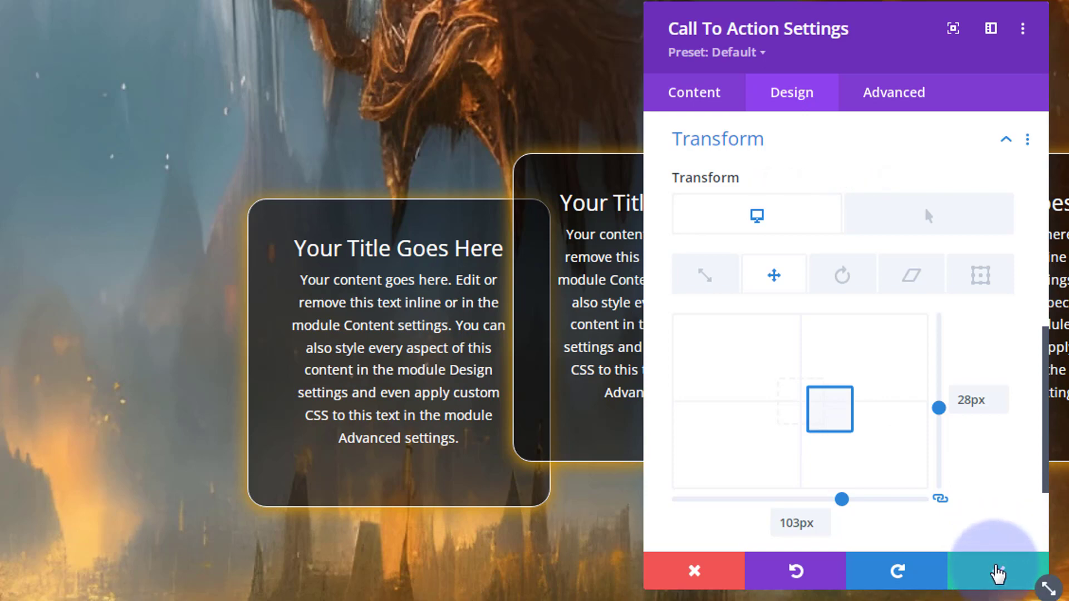
{"action": "left_click", "coordinate": [998, 572]}
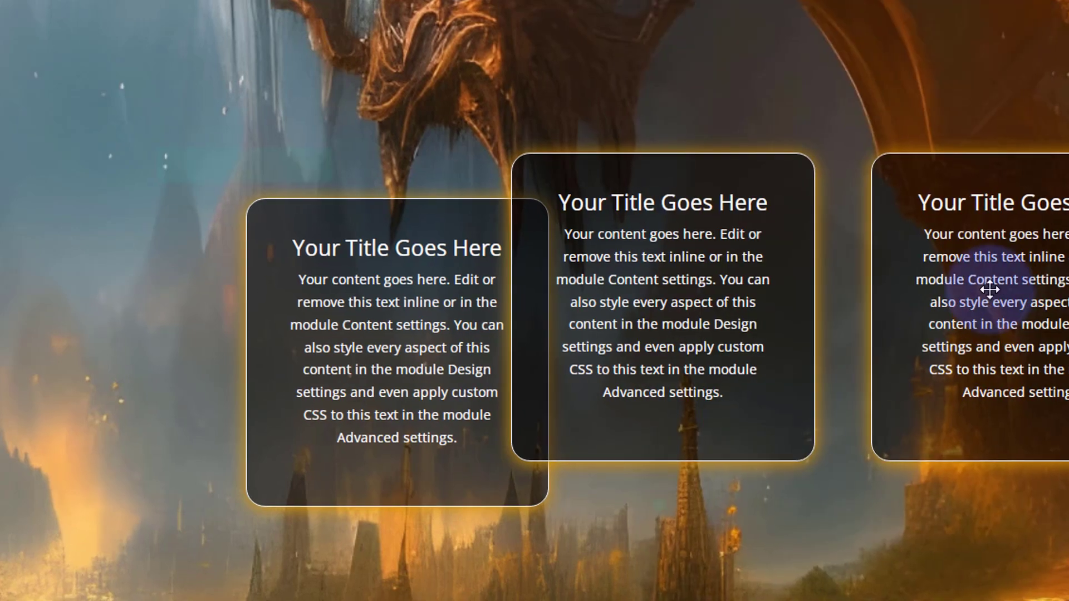
Step: Set the right card's Transform Translate to -108px X and 106px Y
{"action": "mouse_move", "coordinate": [985, 207]}
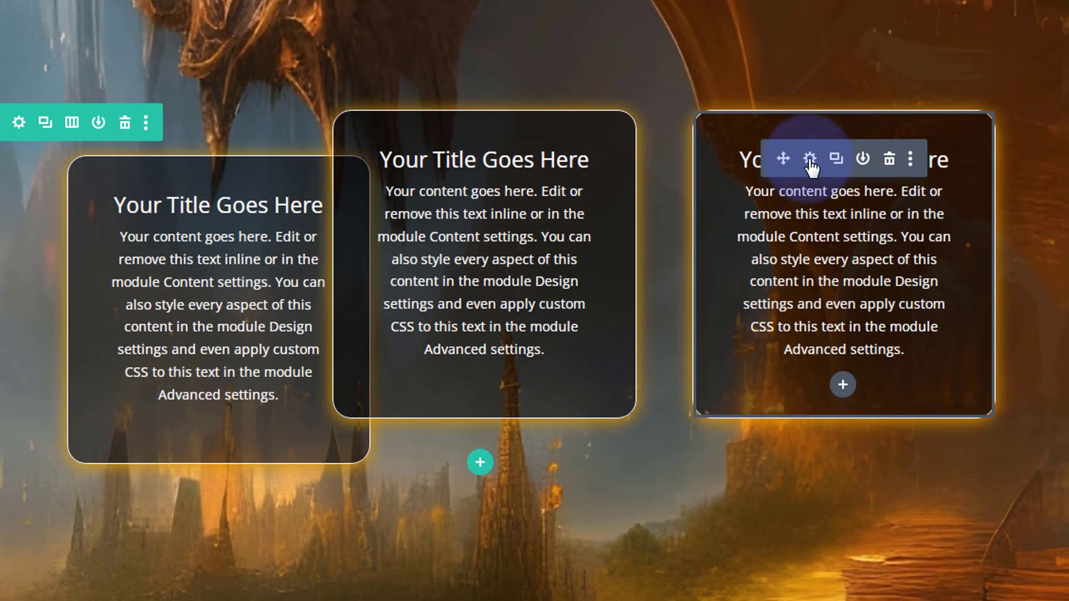
{"action": "left_click", "coordinate": [810, 160]}
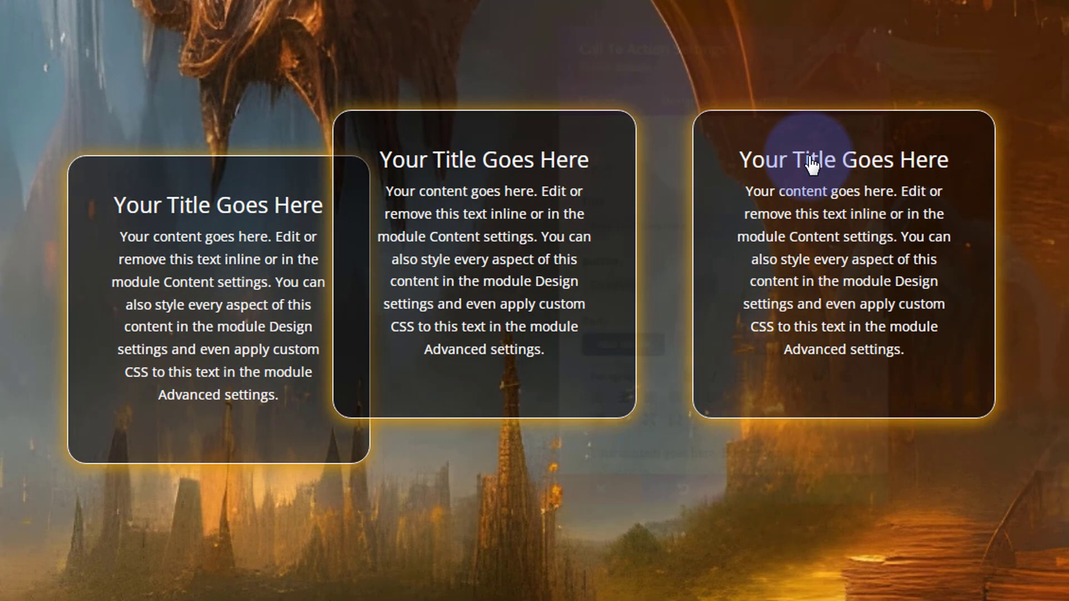
{"action": "left_click", "coordinate": [668, 64]}
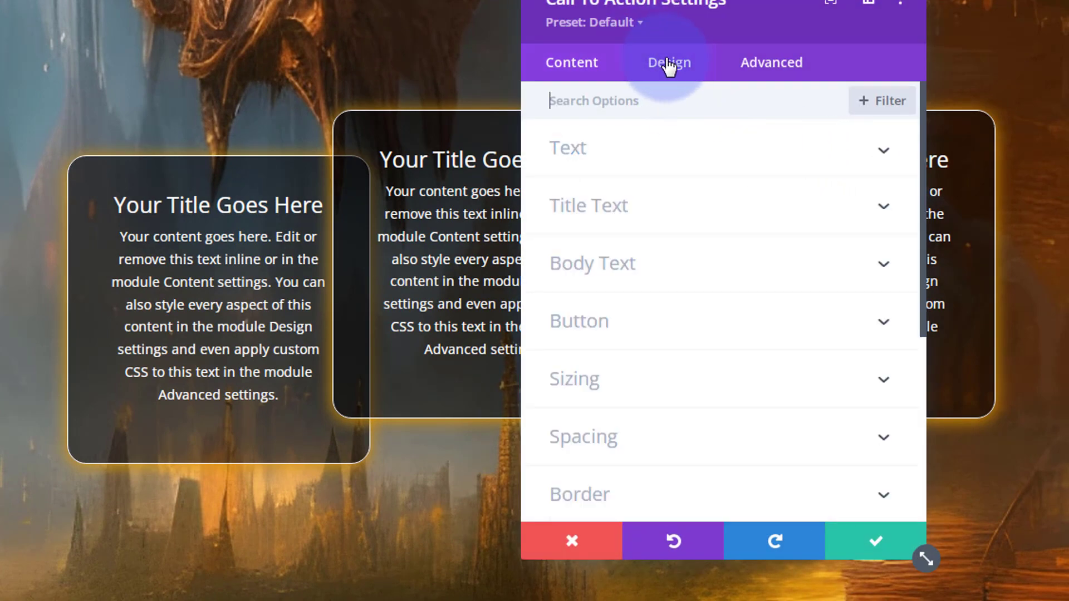
{"action": "scroll", "coordinate": [710, 186], "scroll_direction": "down", "scroll_amount": 5}
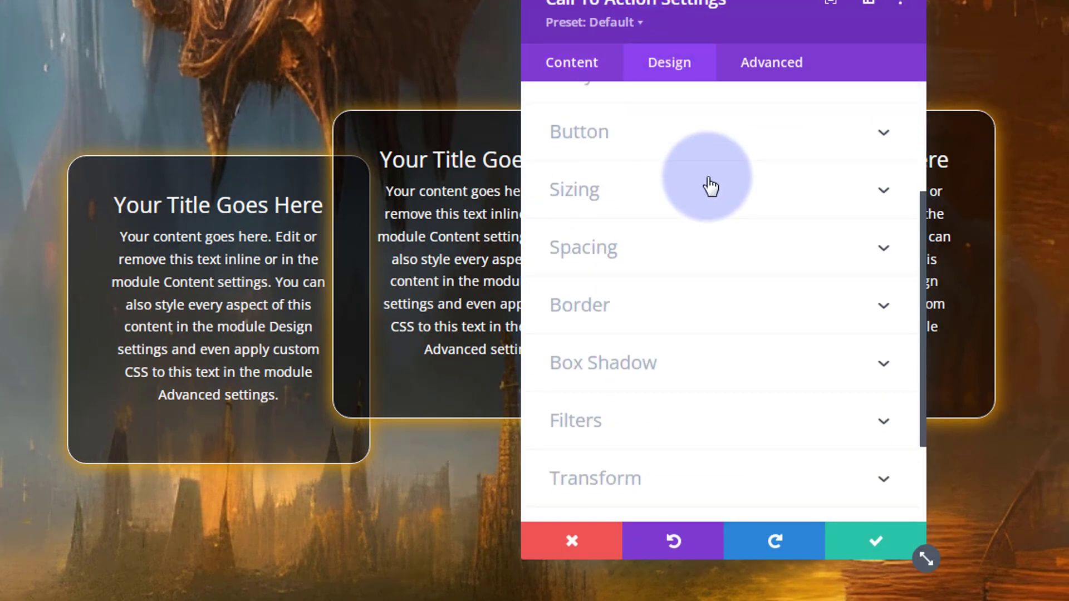
{"action": "left_click", "coordinate": [709, 348]}
{"action": "left_click_drag", "start_coordinate": [729, 20], "coordinate": [359, 35]}
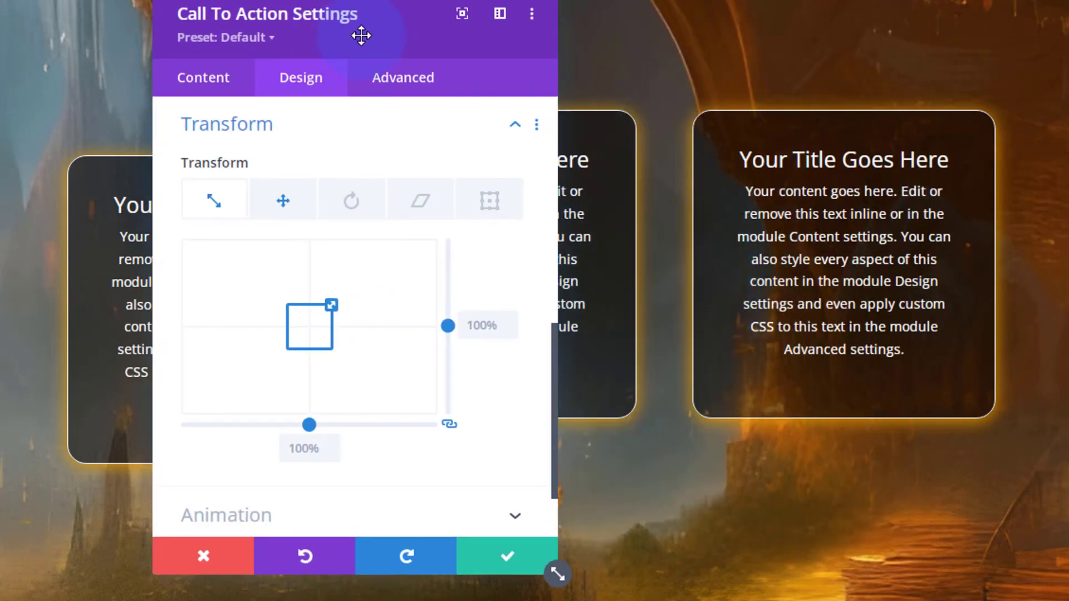
{"action": "left_click", "coordinate": [284, 205]}
{"action": "mouse_move", "coordinate": [267, 349]}
{"action": "left_mouse_down"}
{"action": "mouse_move", "coordinate": [298, 319]}
{"action": "mouse_move", "coordinate": [275, 324]}
{"action": "mouse_move", "coordinate": [271, 383]}
{"action": "mouse_move", "coordinate": [273, 350]}
{"action": "mouse_move", "coordinate": [270, 360]}
{"action": "left_mouse_up"}
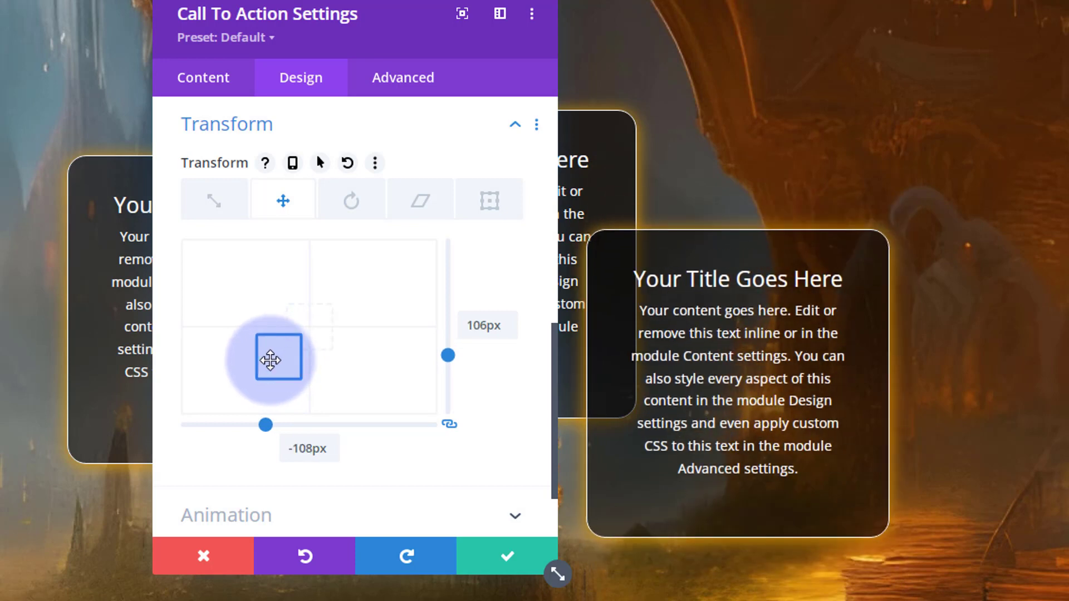
Step: Save the right card, then open the middle card's Advanced > Position Z Index field
{"action": "left_click", "coordinate": [503, 557]}
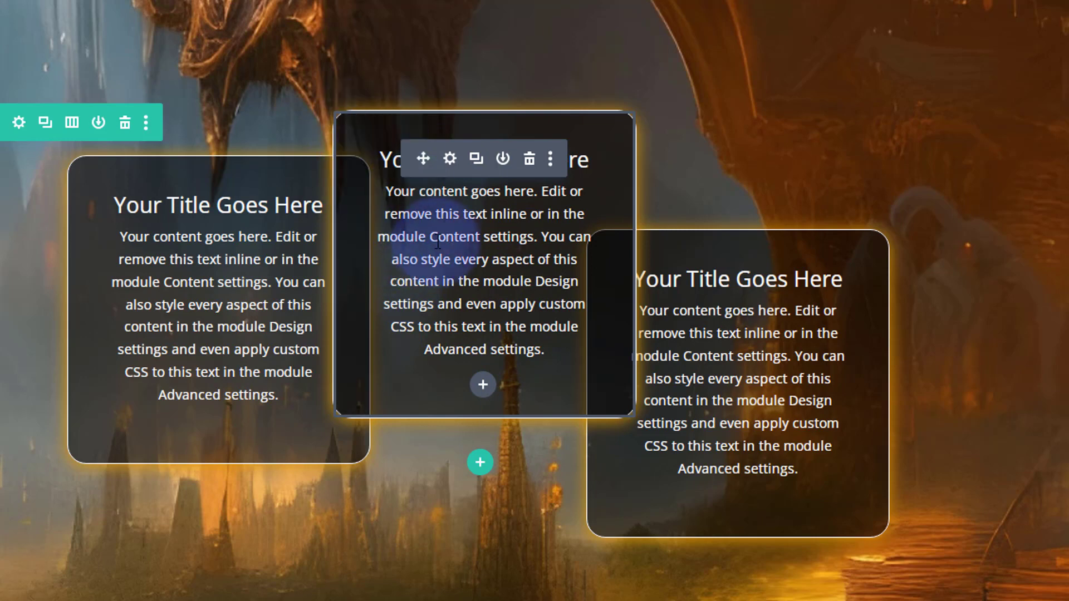
{"action": "left_click", "coordinate": [450, 160]}
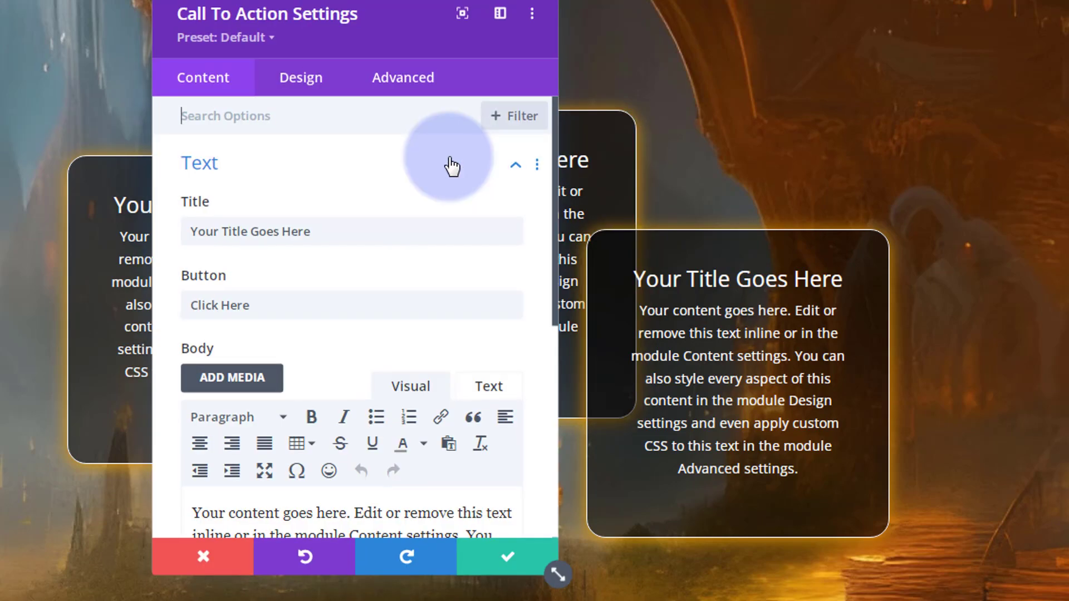
{"action": "left_click", "coordinate": [399, 89]}
{"action": "left_click", "coordinate": [354, 516]}
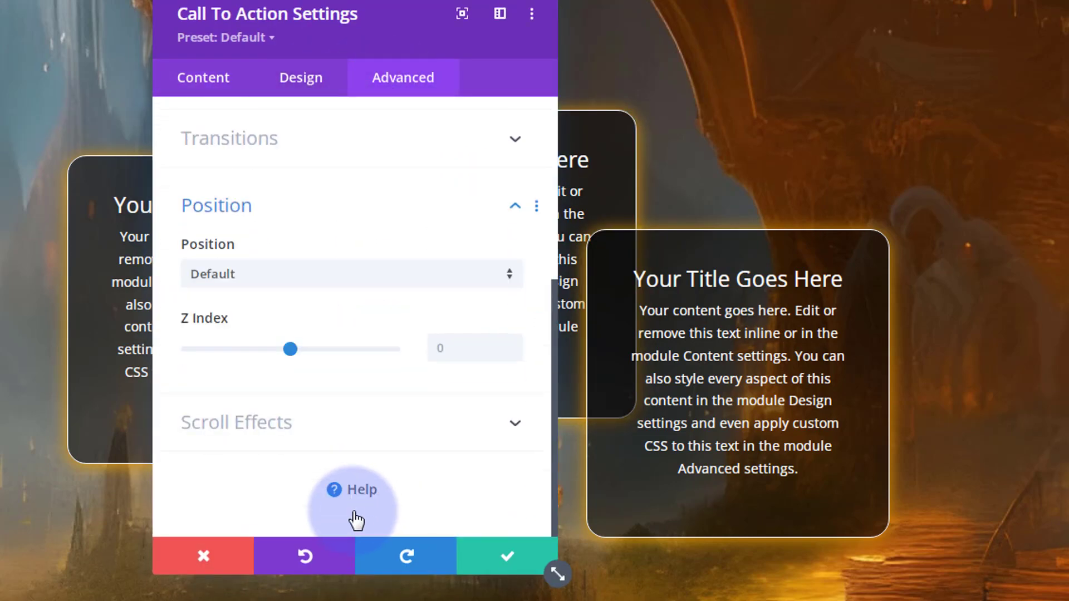
{"action": "left_click_drag", "start_coordinate": [412, 46], "coordinate": [172, 14]}
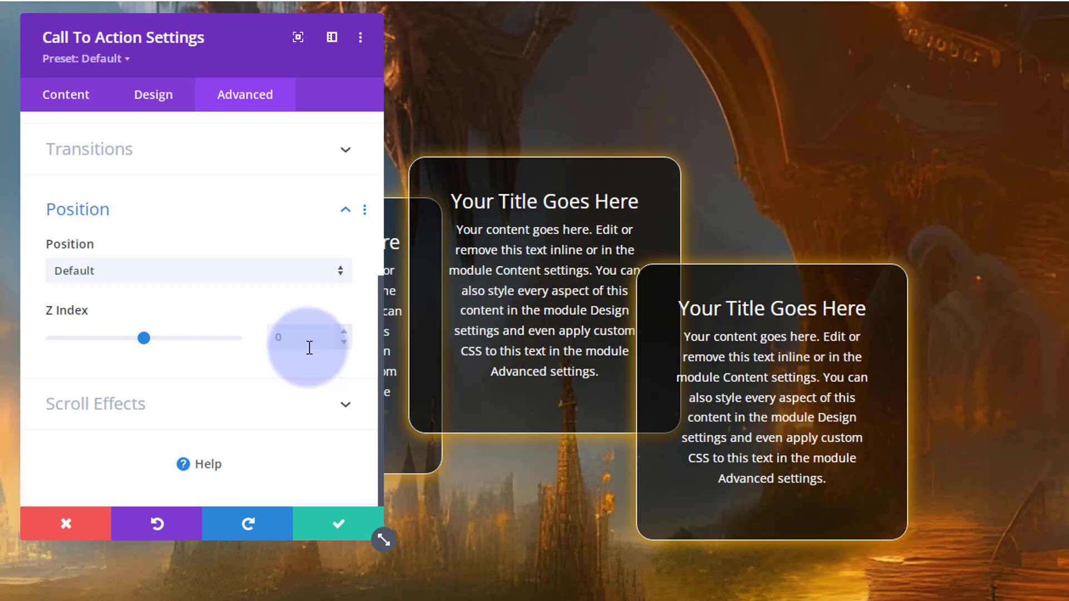
{"action": "left_click", "coordinate": [278, 336]}
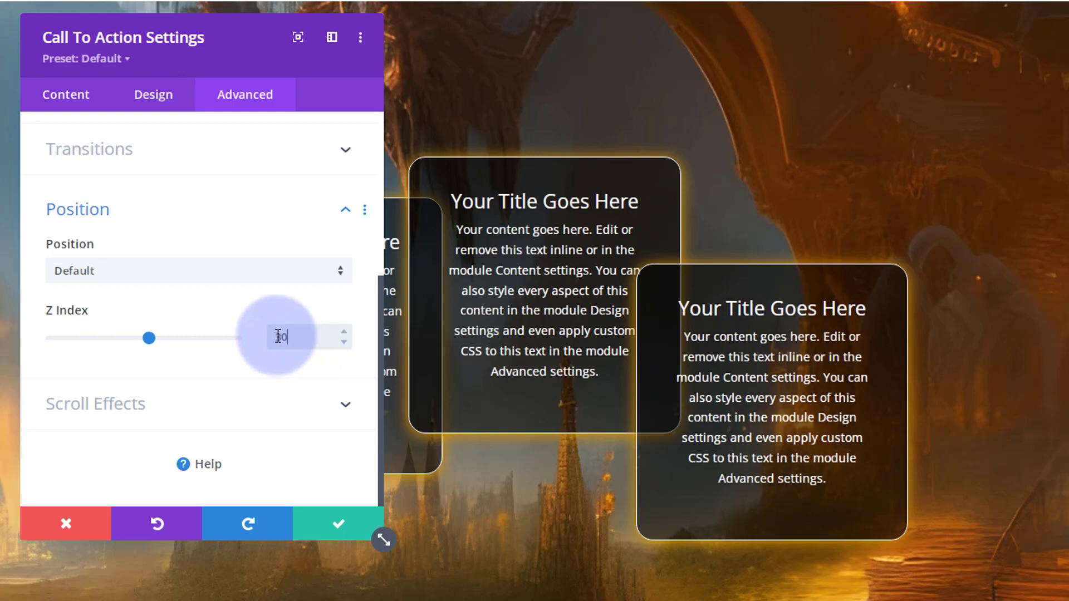
Step: Save the middle card, then set the left card's Z Index to 20 and save
{"action": "left_click", "coordinate": [352, 535]}
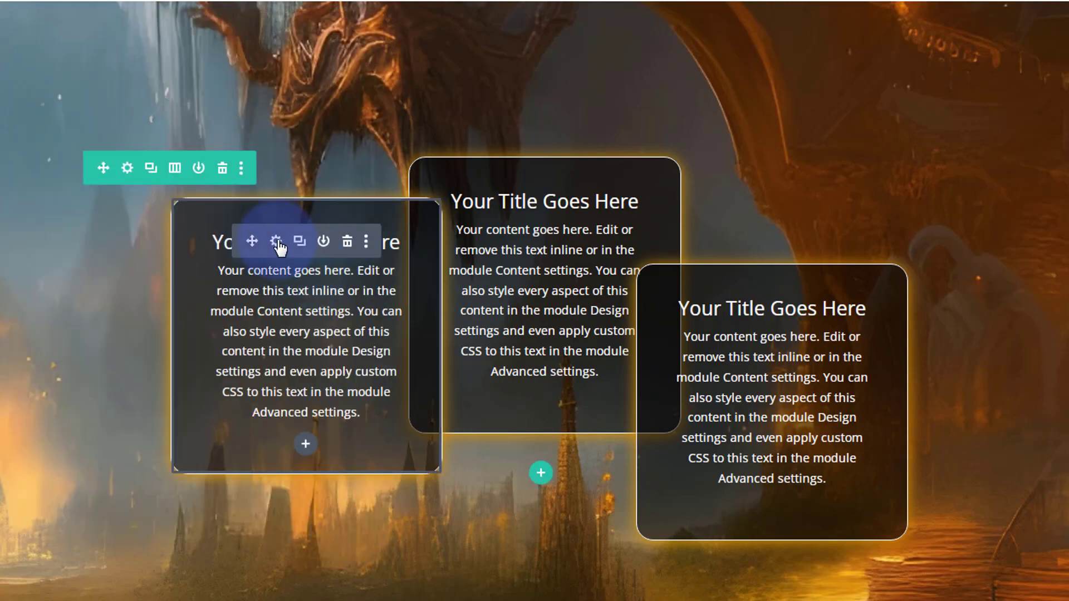
{"action": "left_click", "coordinate": [277, 241]}
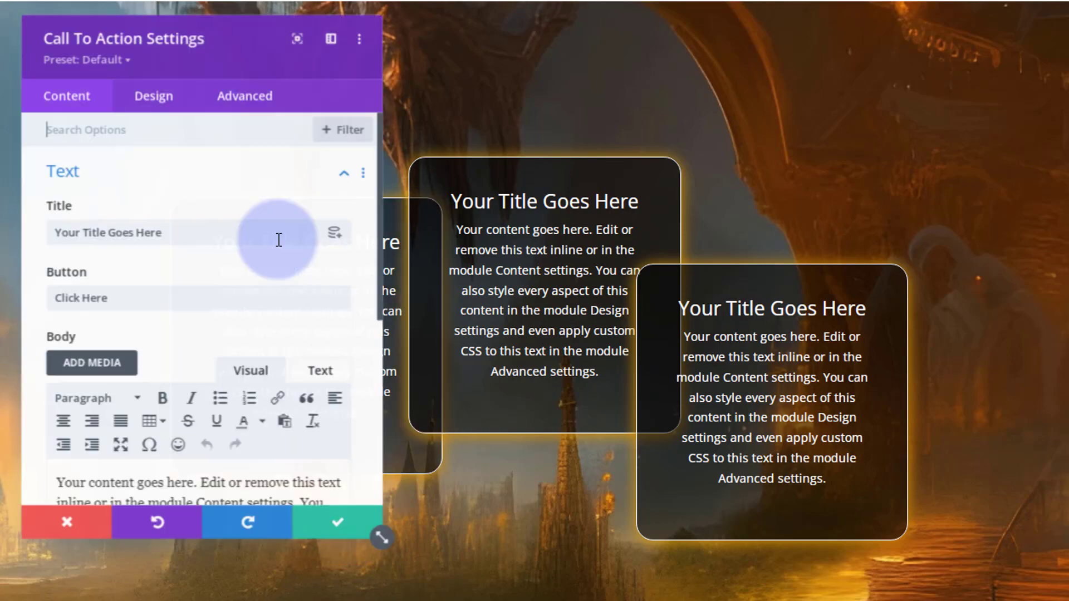
{"action": "left_click", "coordinate": [241, 100]}
{"action": "scroll", "coordinate": [286, 229], "scroll_direction": "down", "scroll_amount": 3}
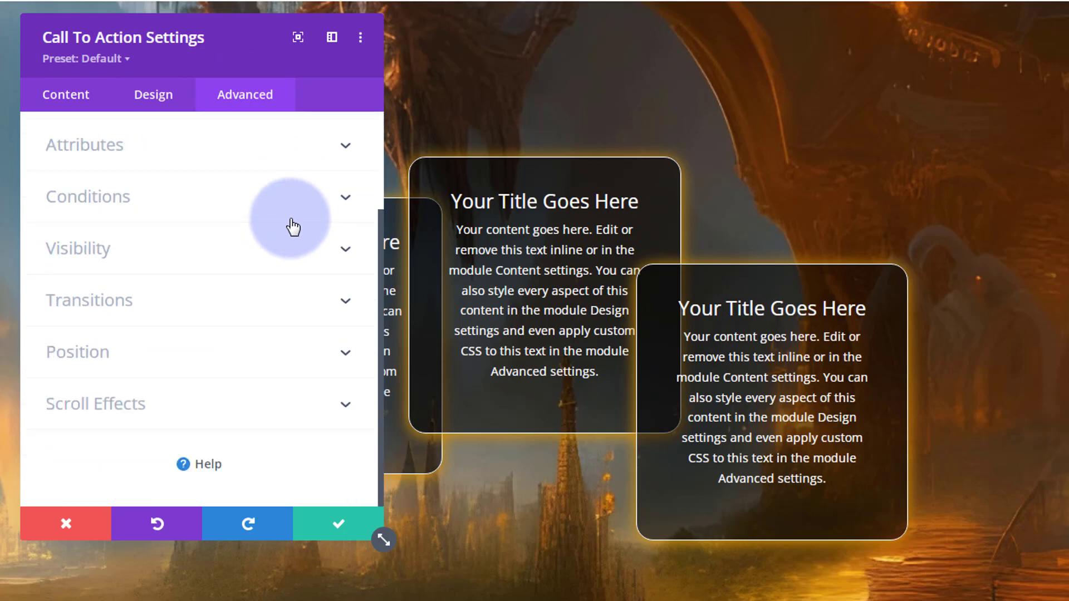
{"action": "left_click", "coordinate": [203, 356]}
{"action": "left_click", "coordinate": [277, 340]}
{"action": "type", "text": "20"}
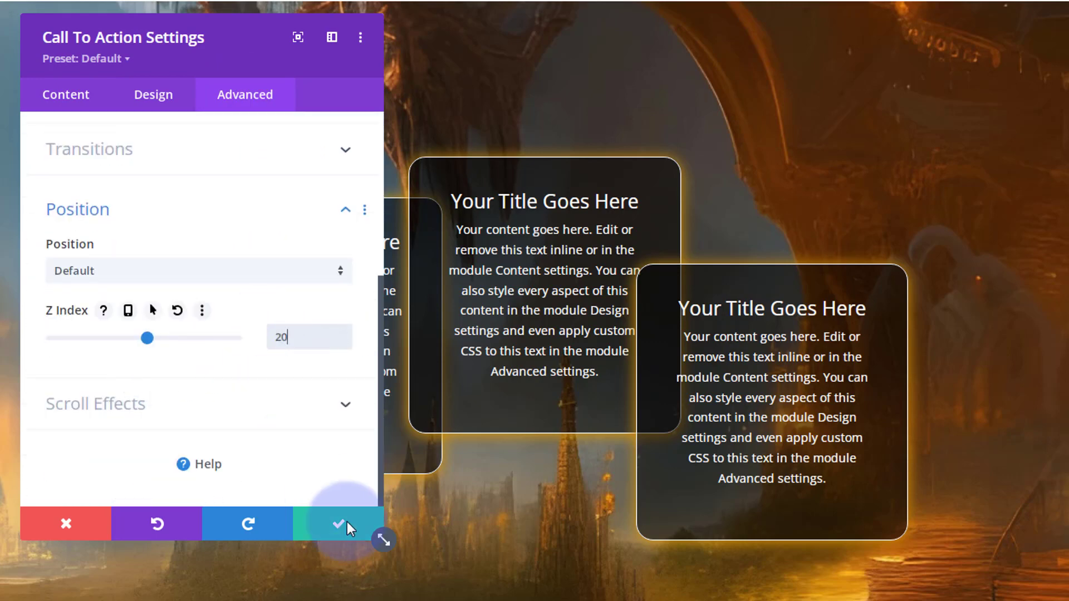
{"action": "left_click", "coordinate": [342, 526]}
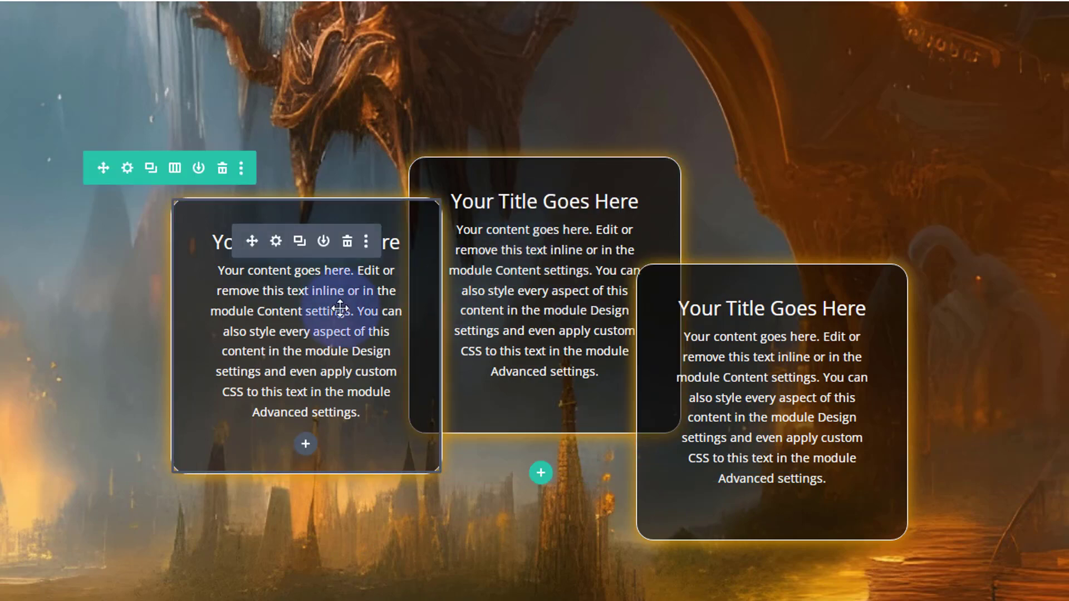
Step: Give the left card a solid blue #0c71c3 background and save it
{"action": "left_click", "coordinate": [277, 243]}
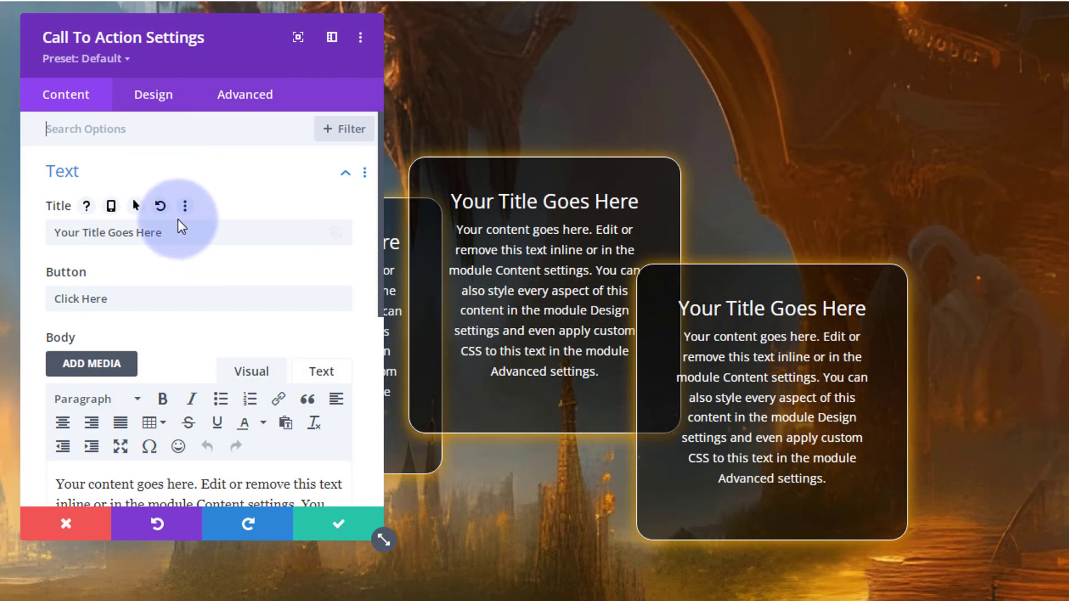
{"action": "scroll", "coordinate": [171, 219], "scroll_direction": "down", "scroll_amount": 6}
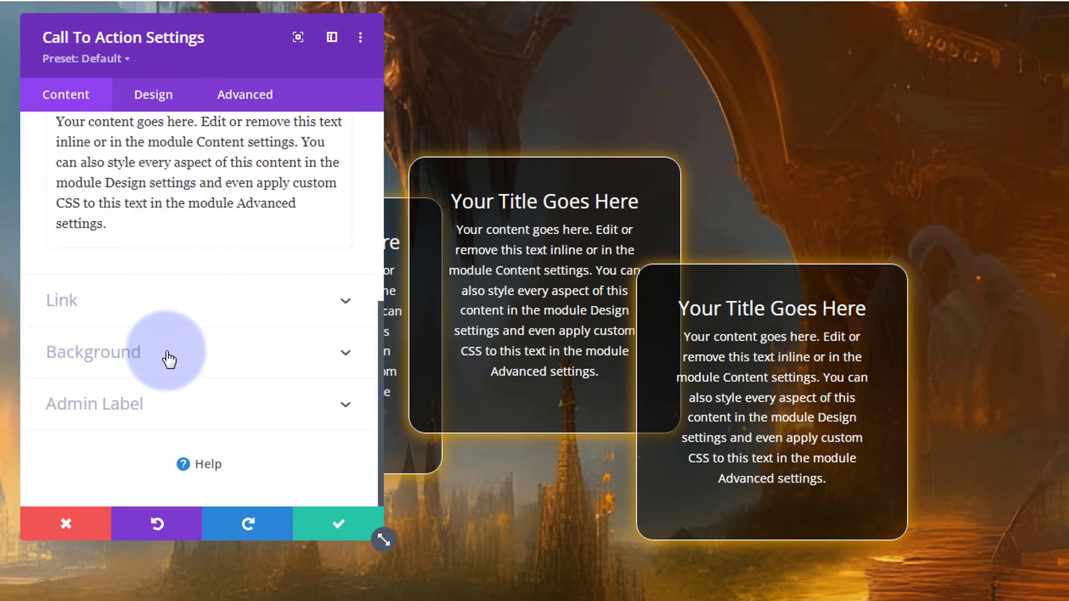
{"action": "left_click", "coordinate": [168, 361]}
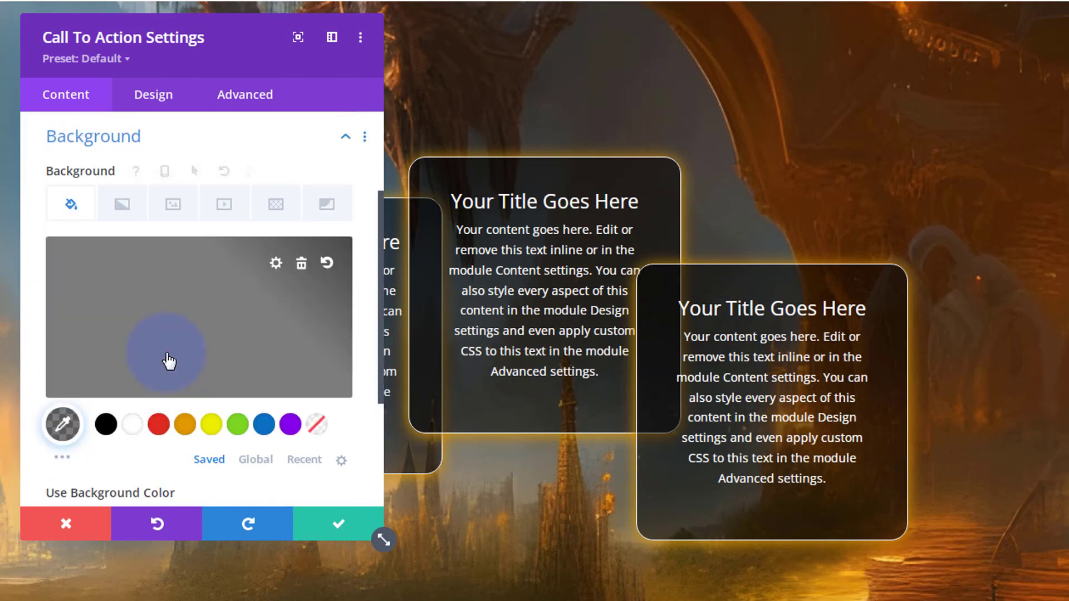
{"action": "left_click", "coordinate": [263, 426]}
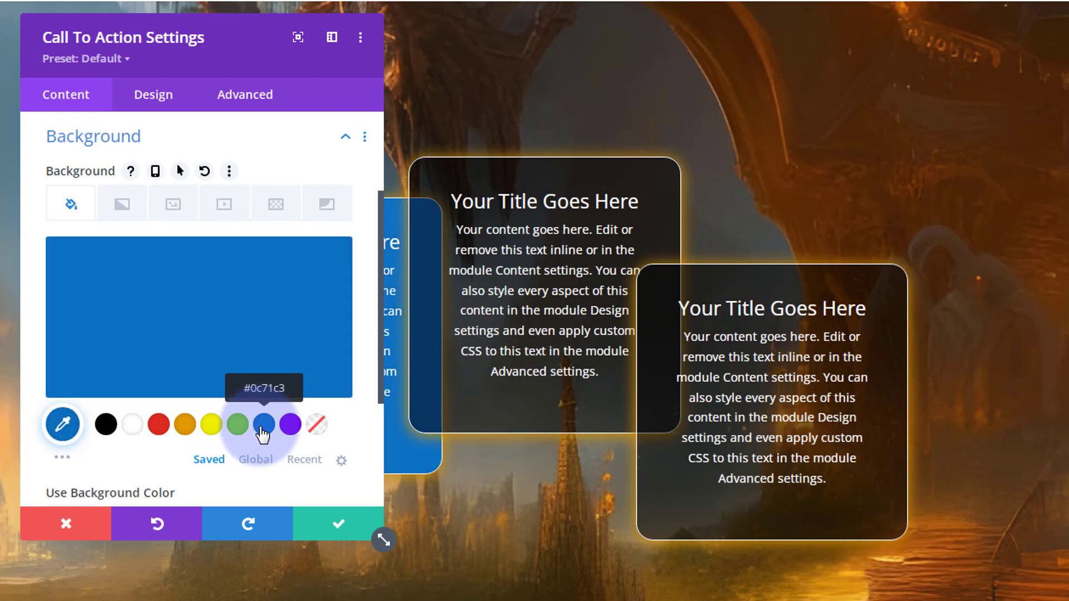
{"action": "left_click_drag", "start_coordinate": [248, 43], "coordinate": [1047, 111]}
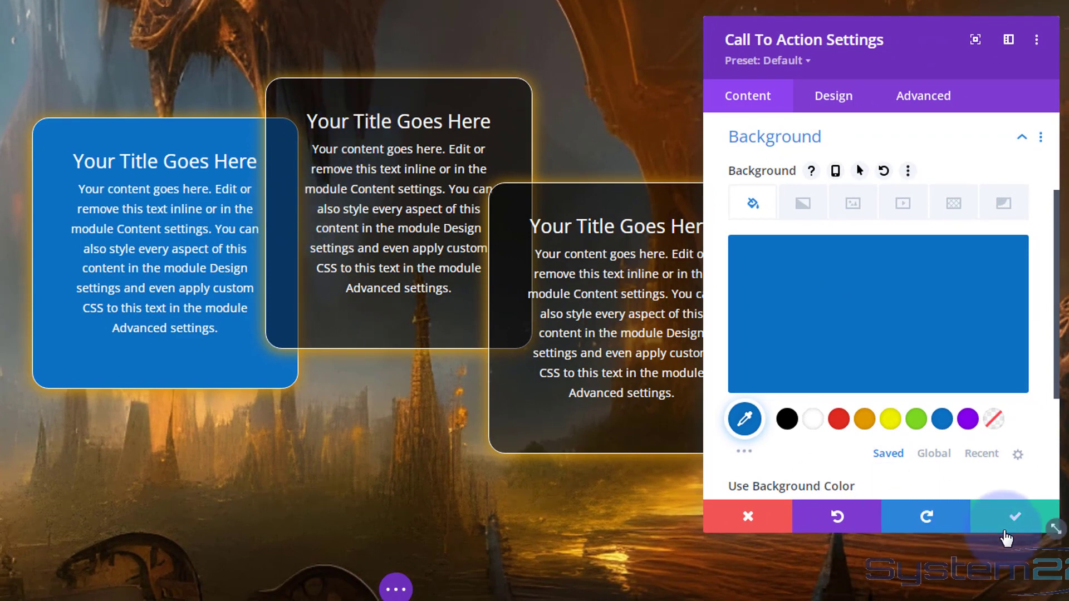
{"action": "left_click", "coordinate": [1014, 516]}
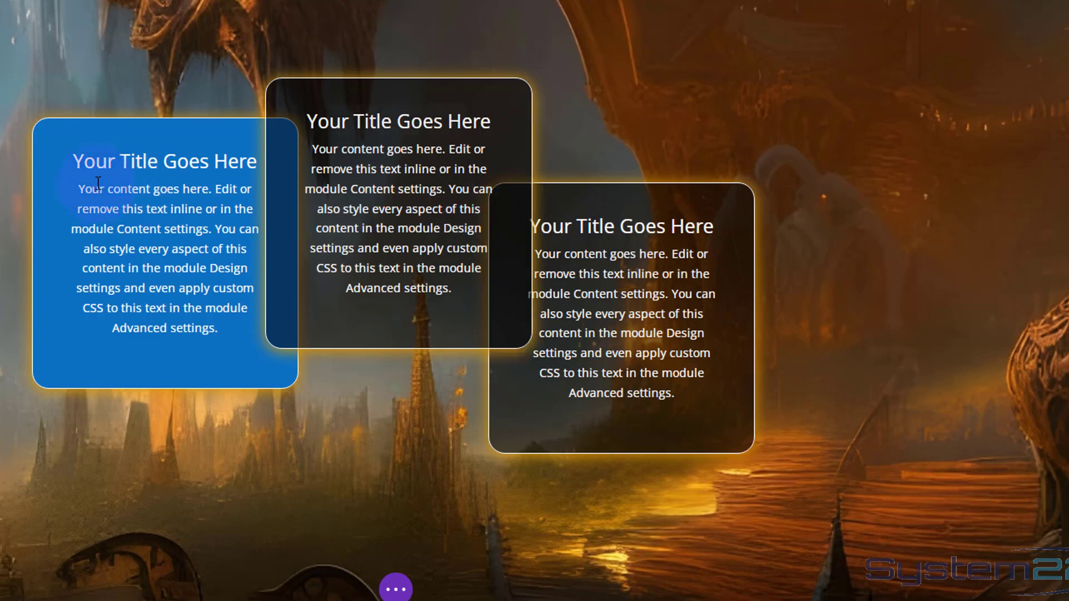
Step: Change the middle card's Z Index from 30 to 10 and save
{"action": "mouse_move", "coordinate": [378, 144]}
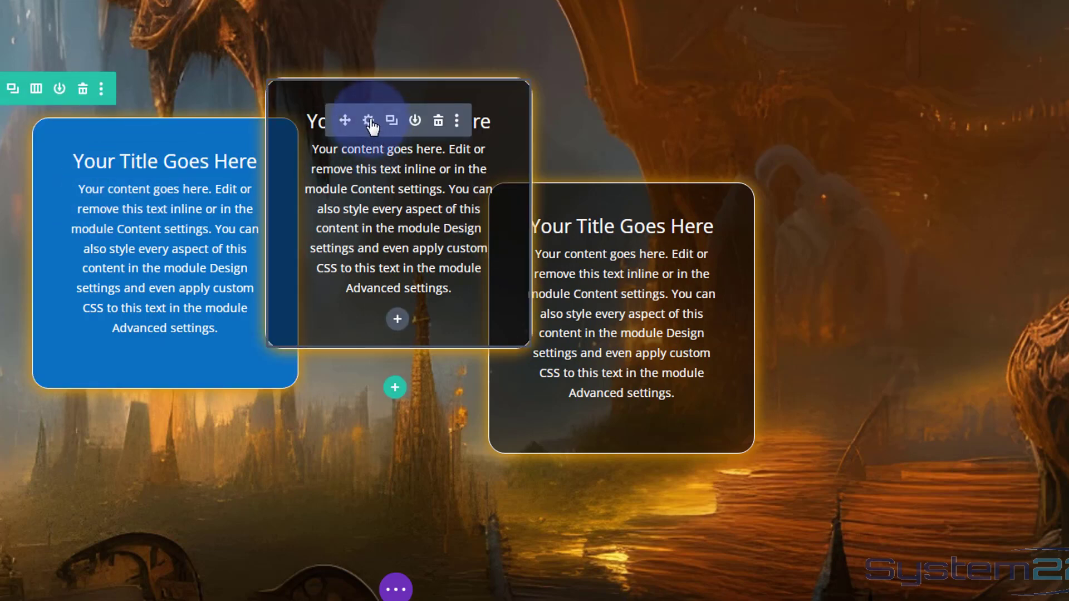
{"action": "left_click", "coordinate": [369, 121]}
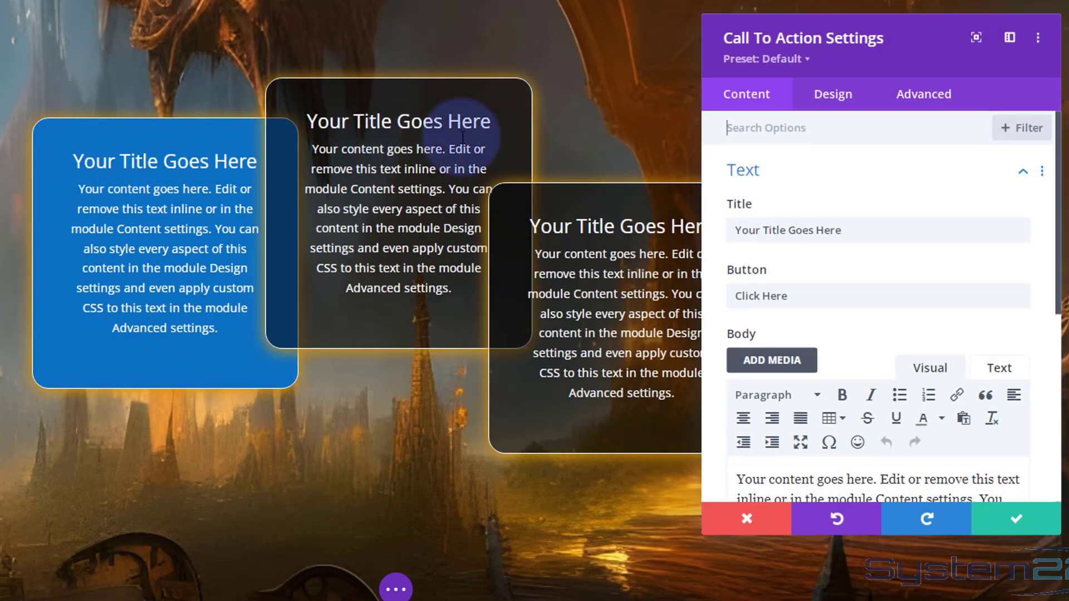
{"action": "left_click", "coordinate": [922, 103]}
{"action": "left_click_drag", "start_coordinate": [917, 67], "coordinate": [819, 60]}
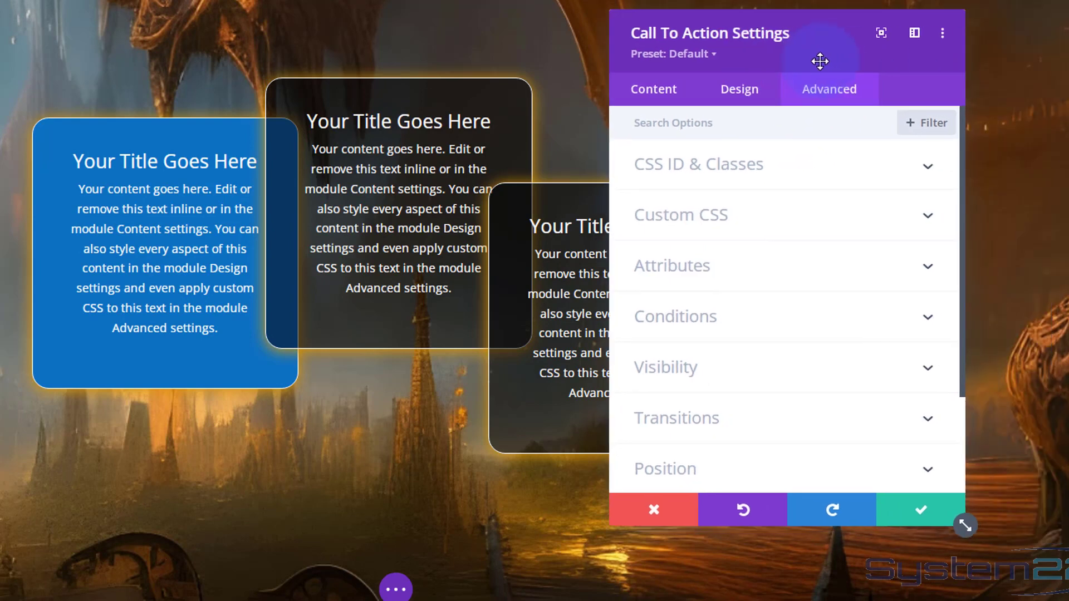
{"action": "scroll", "coordinate": [780, 334], "scroll_direction": "down", "scroll_amount": 3}
{"action": "left_click", "coordinate": [769, 347]}
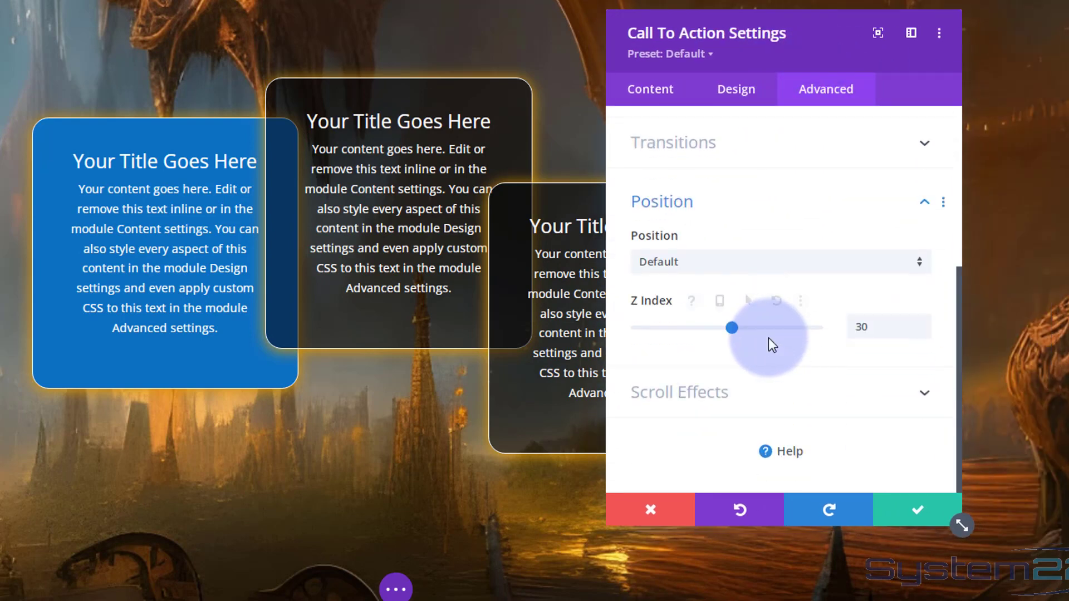
{"action": "left_click", "coordinate": [855, 327]}
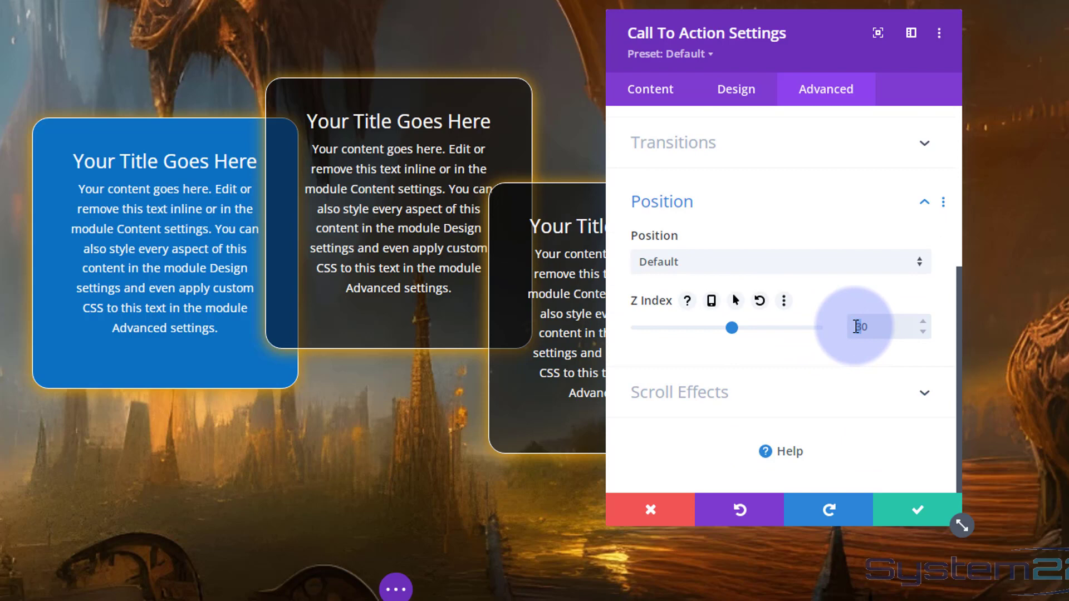
{"action": "type", "text": "1"}
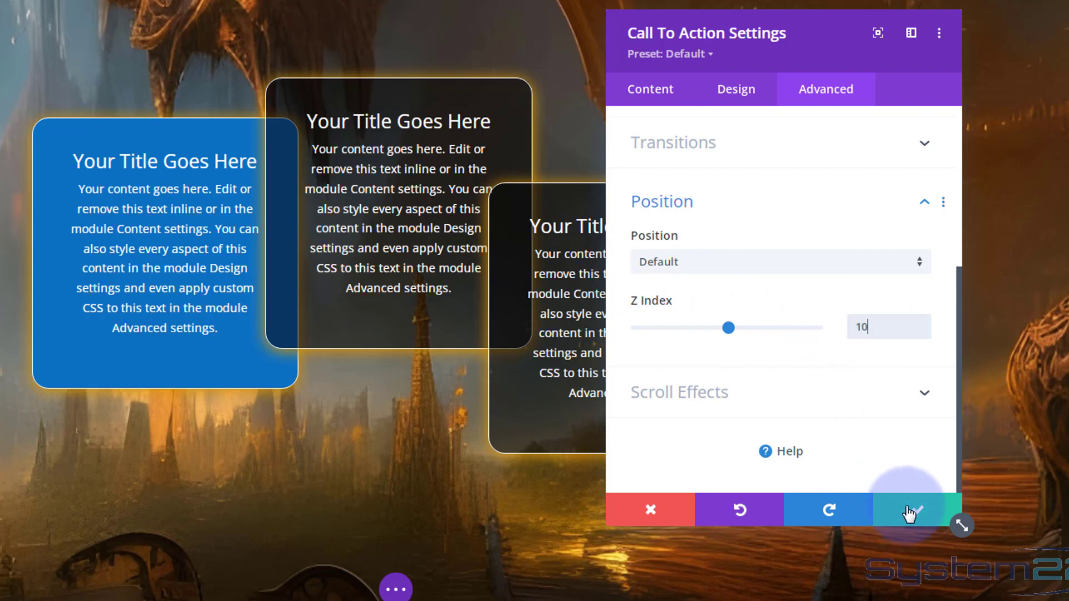
{"action": "left_click", "coordinate": [908, 513]}
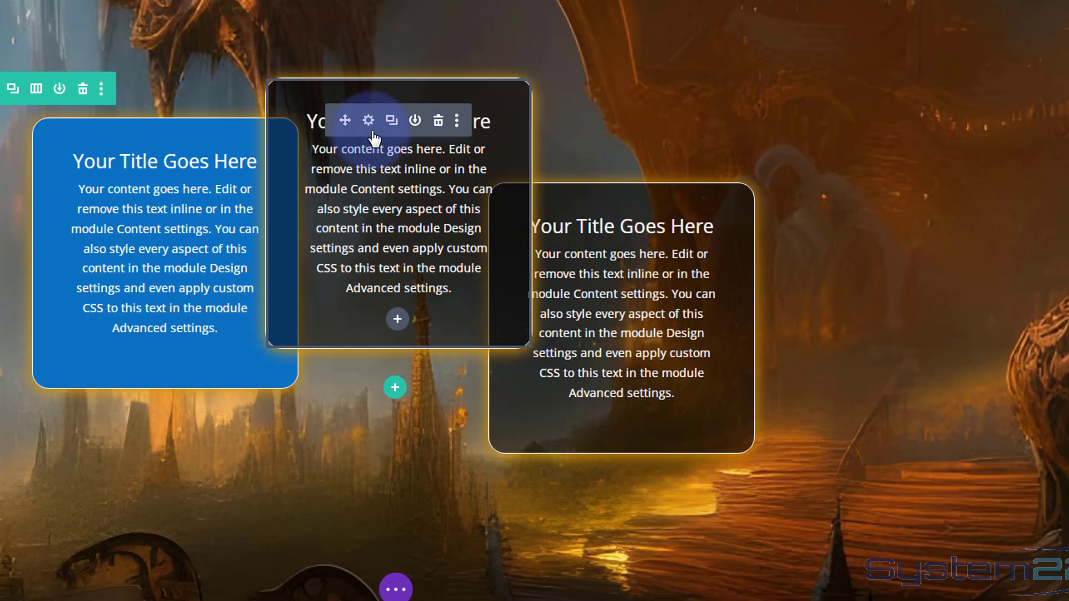
Step: Extend the middle card's Call To Action styles throughout This Row
{"action": "right_click", "coordinate": [384, 137]}
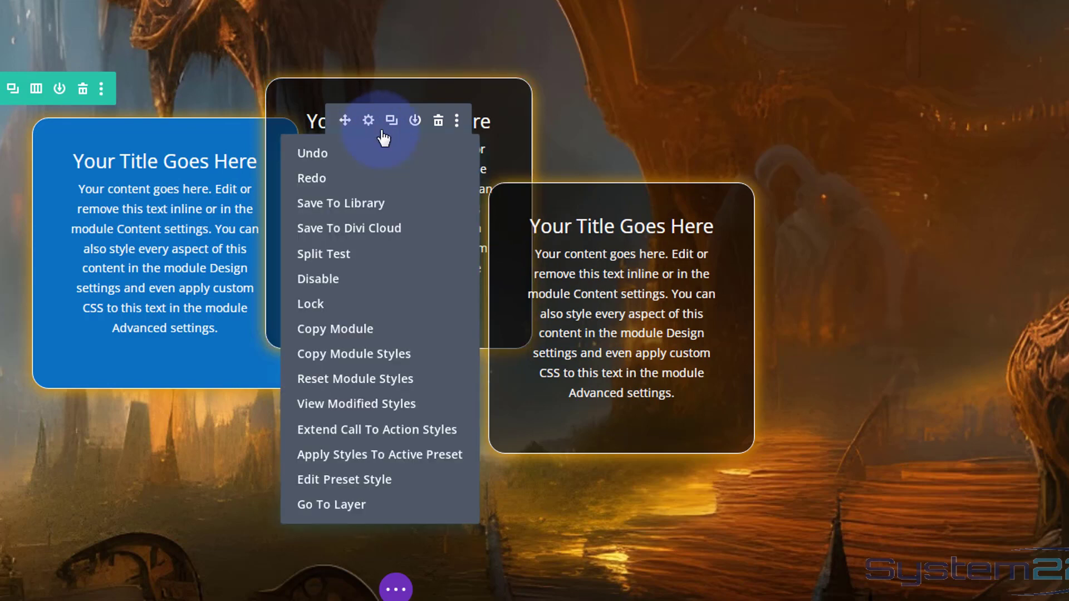
{"action": "left_click", "coordinate": [356, 430]}
{"action": "left_click", "coordinate": [753, 165]}
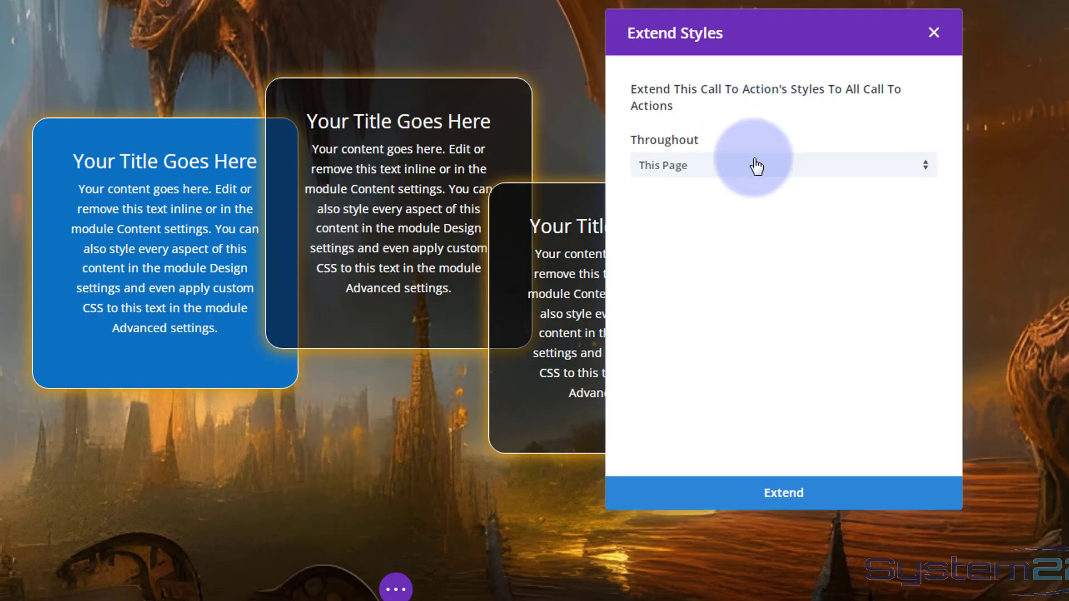
{"action": "left_click", "coordinate": [742, 237]}
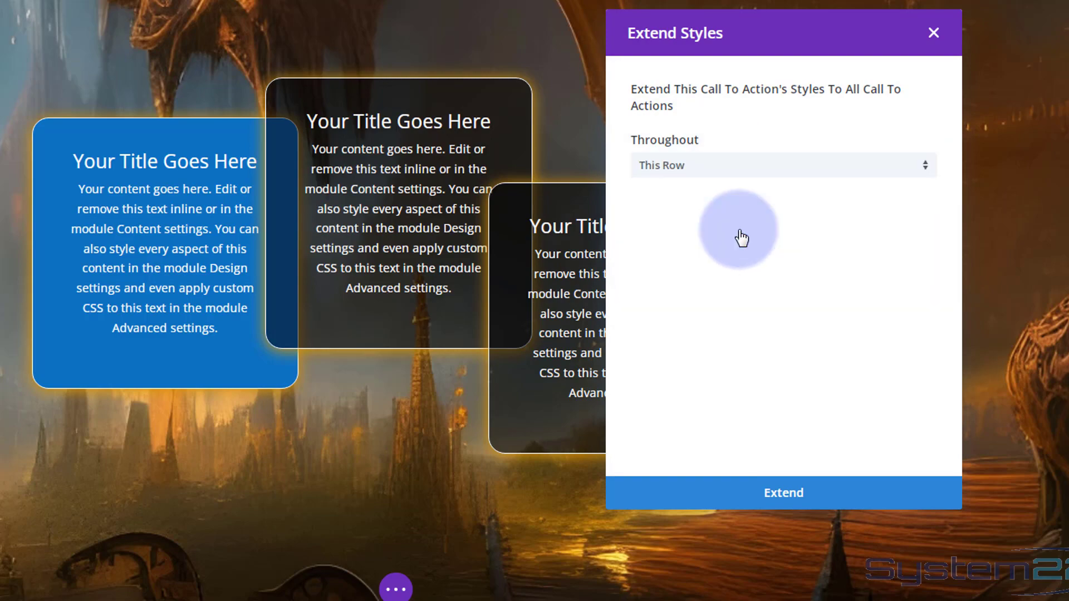
{"action": "left_click", "coordinate": [771, 496]}
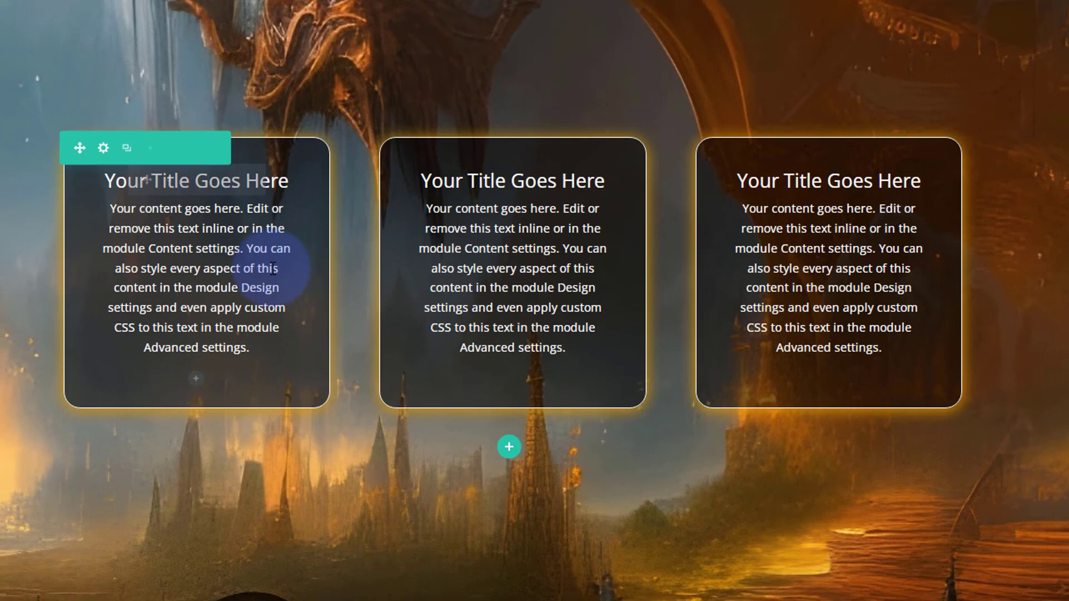
Step: Bring up the middle card's Transform rotation controls in its Design settings
{"action": "mouse_move", "coordinate": [483, 192]}
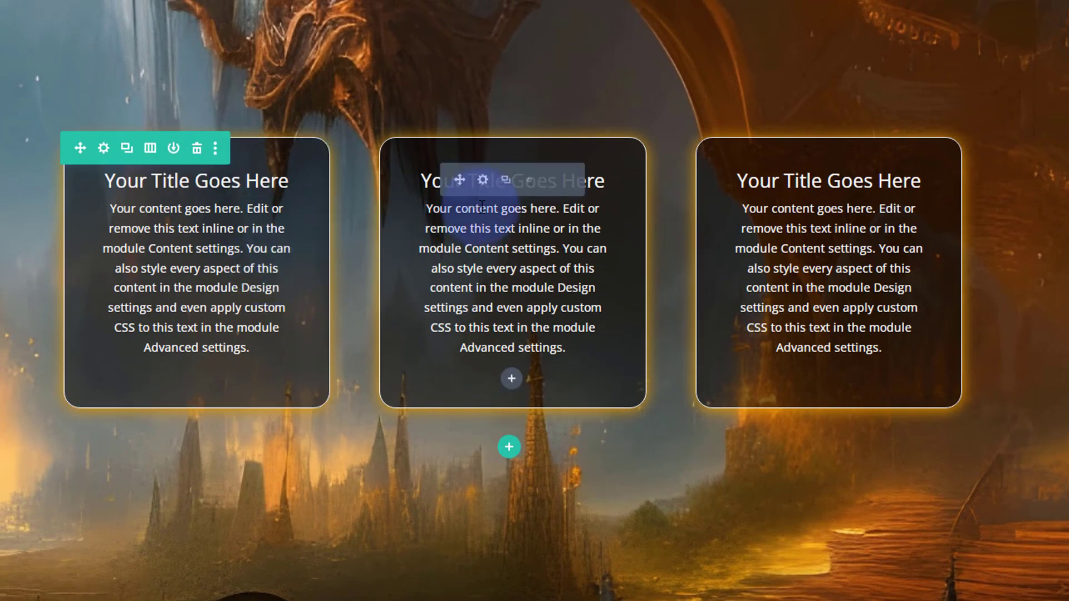
{"action": "left_click", "coordinate": [483, 181]}
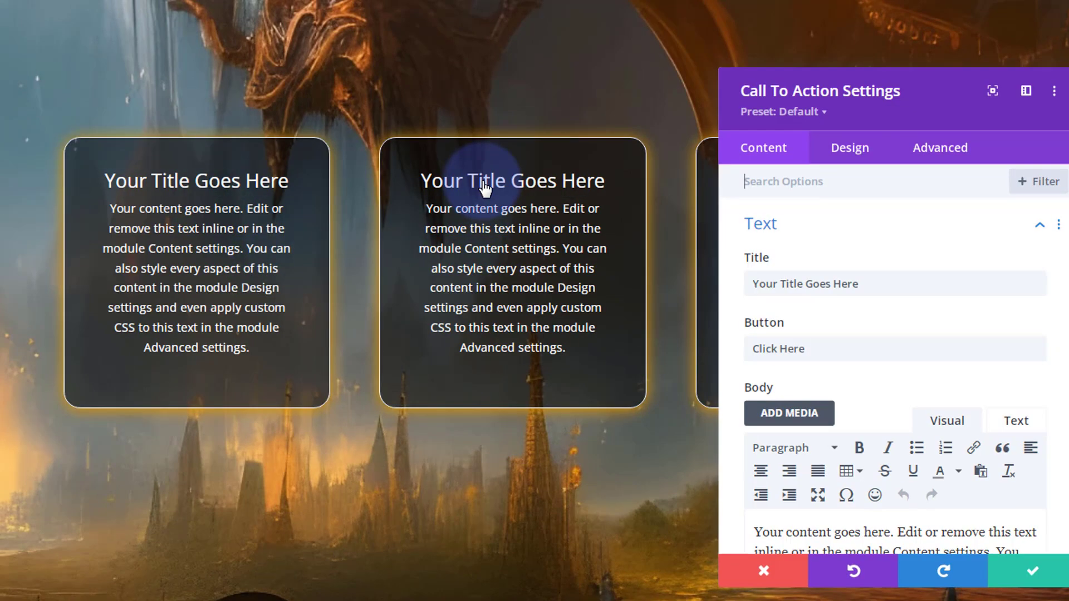
{"action": "left_click", "coordinate": [858, 153]}
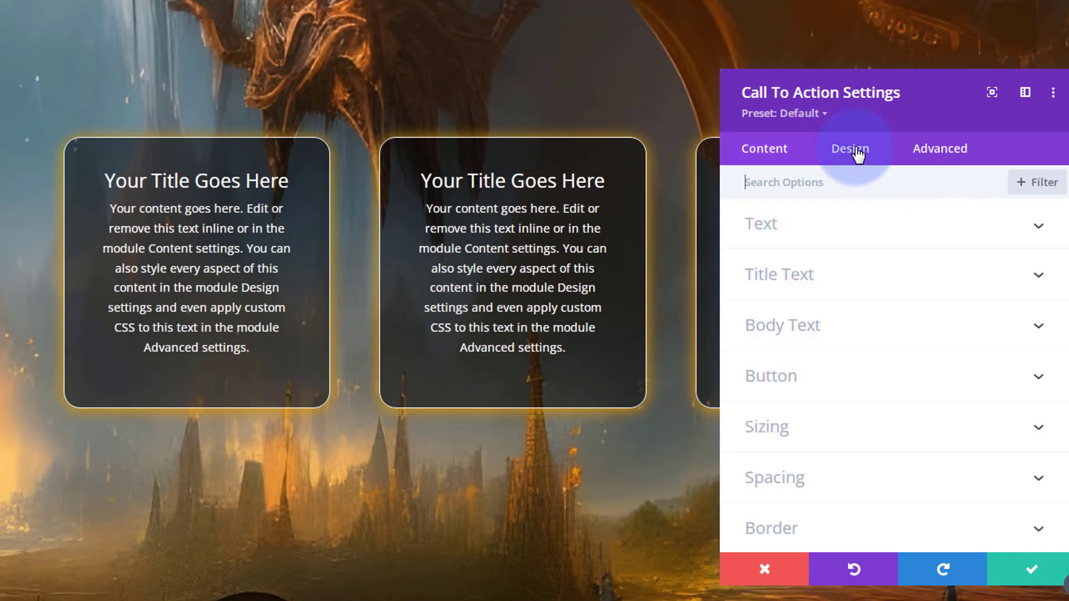
{"action": "scroll", "coordinate": [854, 273], "scroll_direction": "down", "scroll_amount": 5}
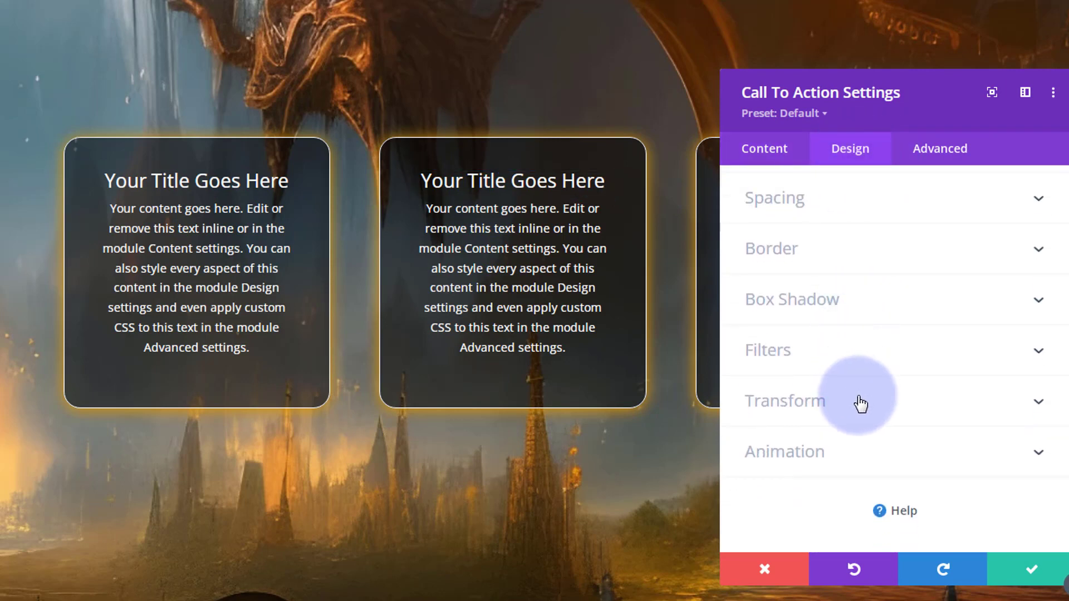
{"action": "left_click", "coordinate": [860, 400]}
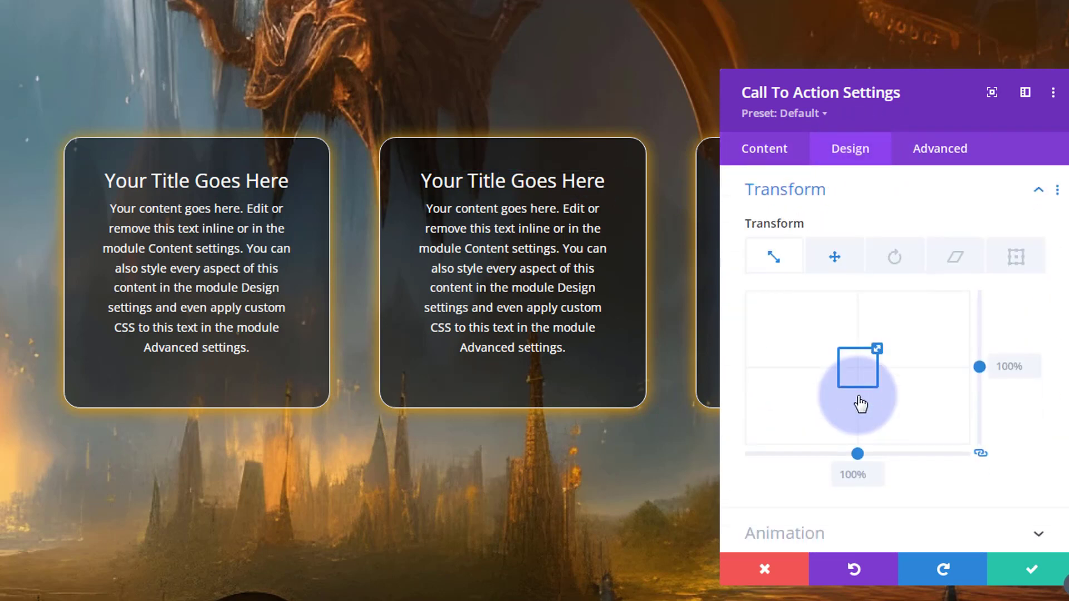
{"action": "left_click", "coordinate": [896, 257]}
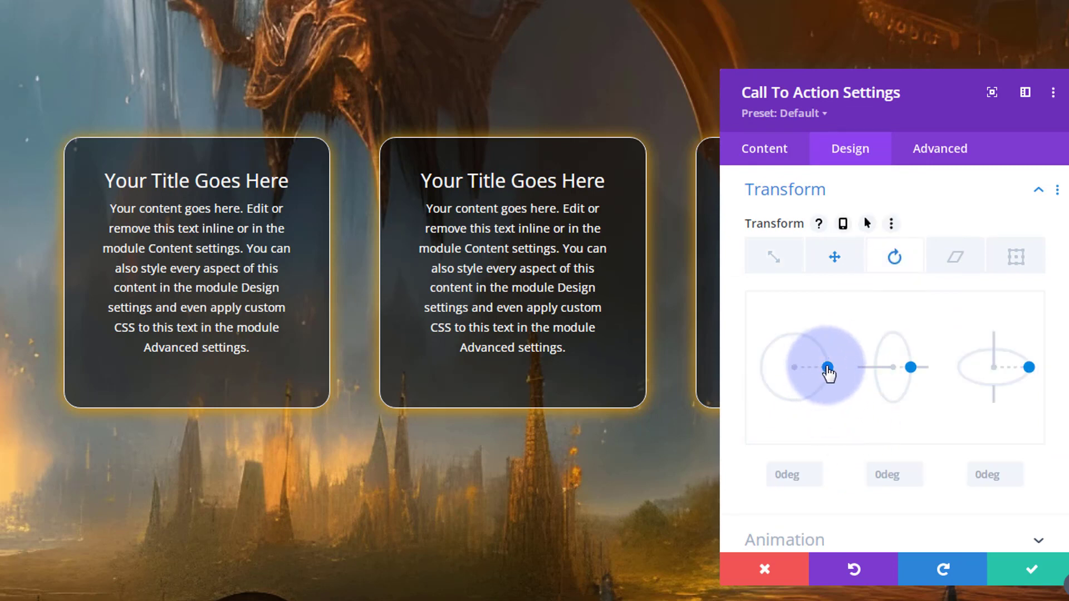
Step: Try the rotation dials on all three axes, including 333deg and a 60deg tilt
{"action": "left_click_drag", "start_coordinate": [828, 369], "coordinate": [824, 352]}
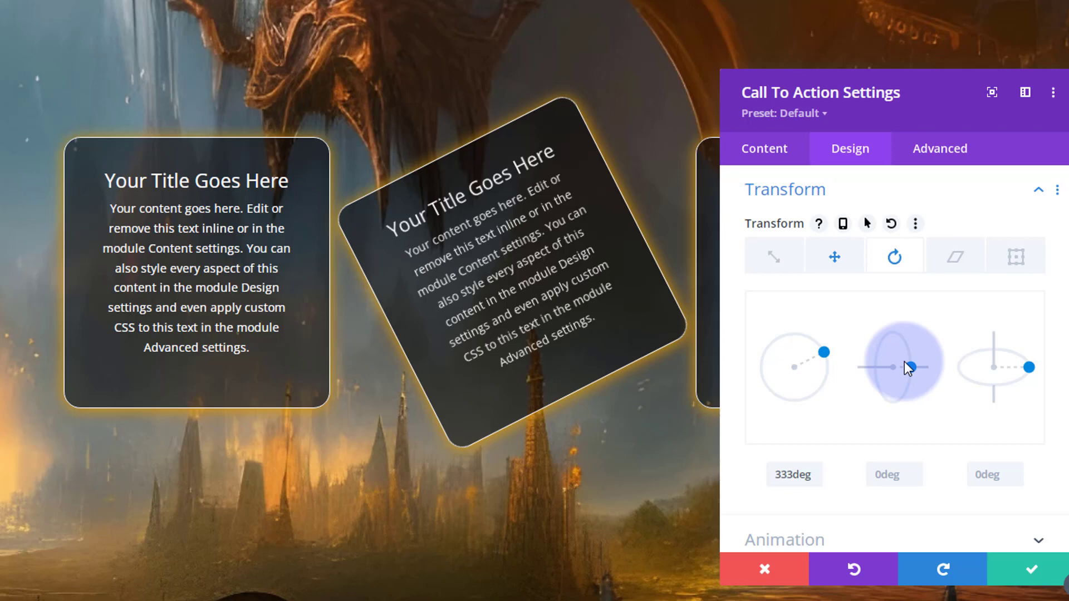
{"action": "left_click_drag", "start_coordinate": [912, 369], "coordinate": [911, 397]}
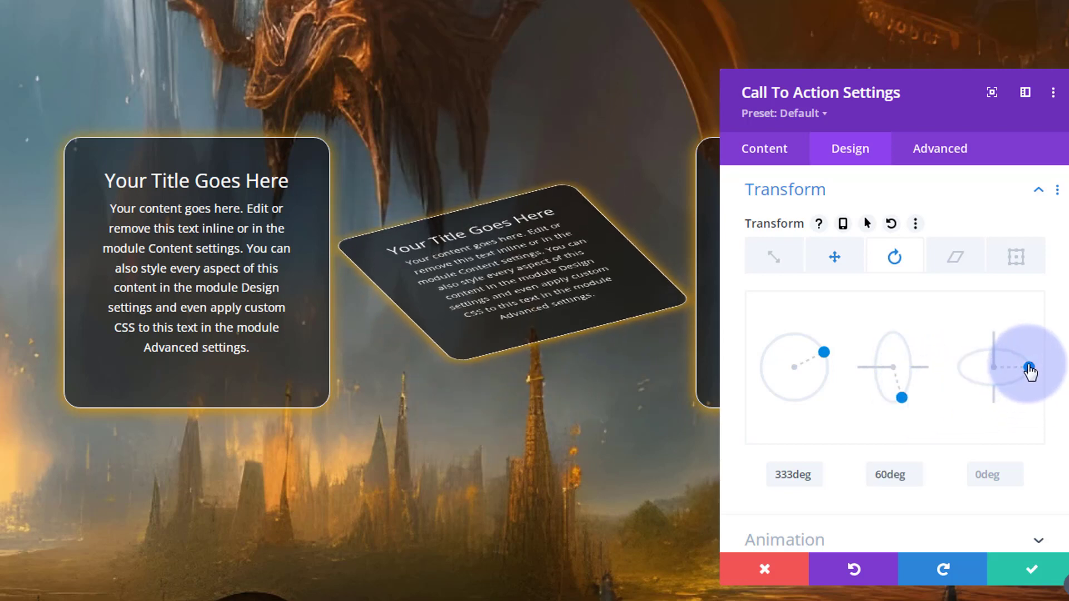
{"action": "left_click_drag", "start_coordinate": [1029, 368], "coordinate": [1019, 356]}
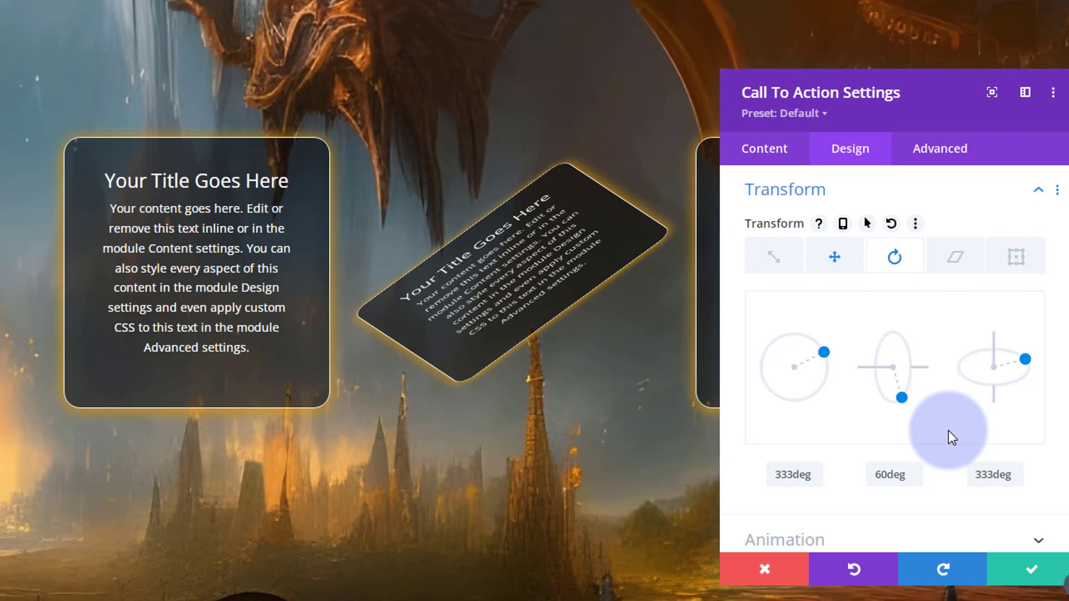
Step: Clear all three rotation fields so each axis reads 0deg
{"action": "double_click", "coordinate": [886, 474]}
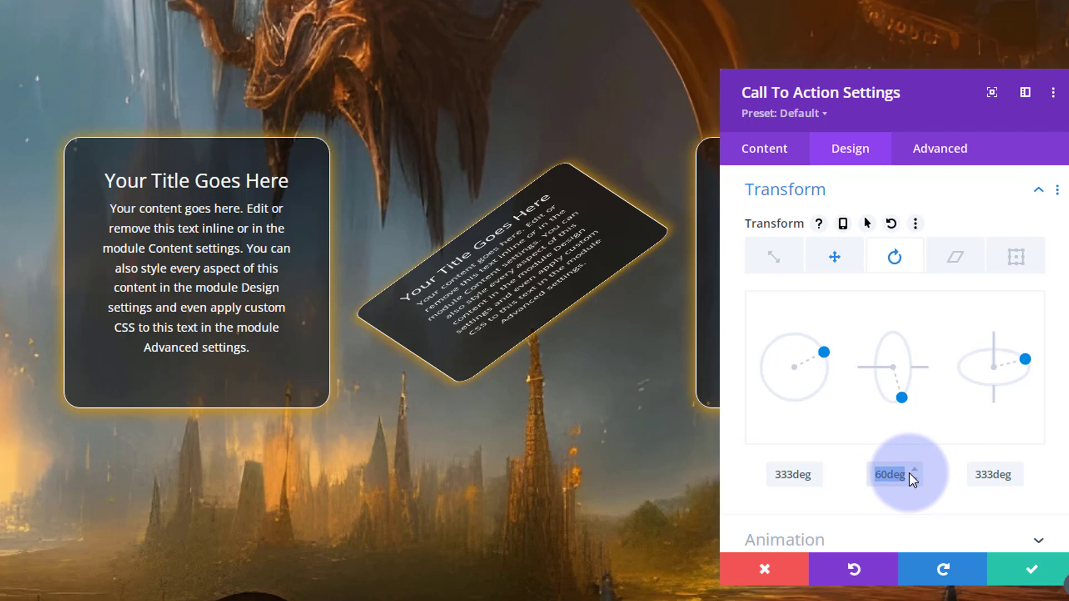
{"action": "key", "text": "BackSpace"}
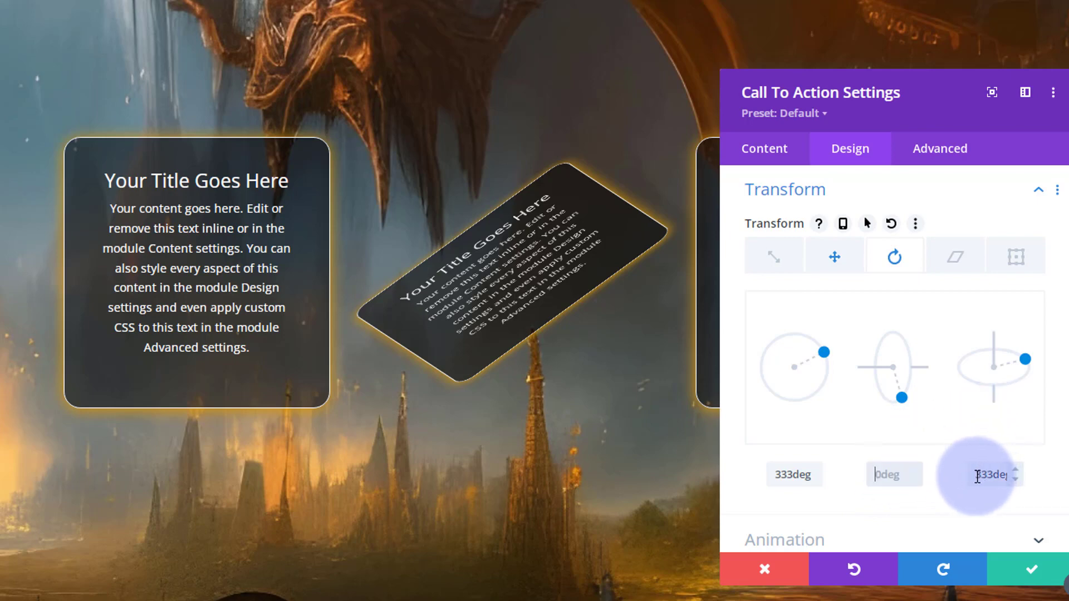
{"action": "double_click", "coordinate": [1035, 475]}
{"action": "key", "text": "BackSpace"}
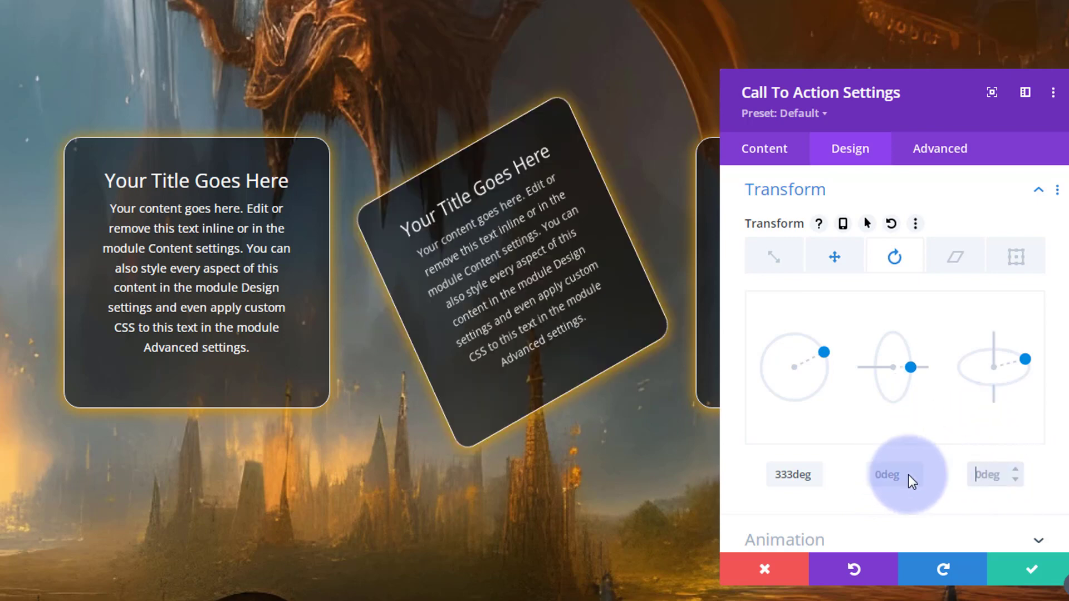
{"action": "double_click", "coordinate": [769, 474]}
{"action": "key", "text": "BackSpace"}
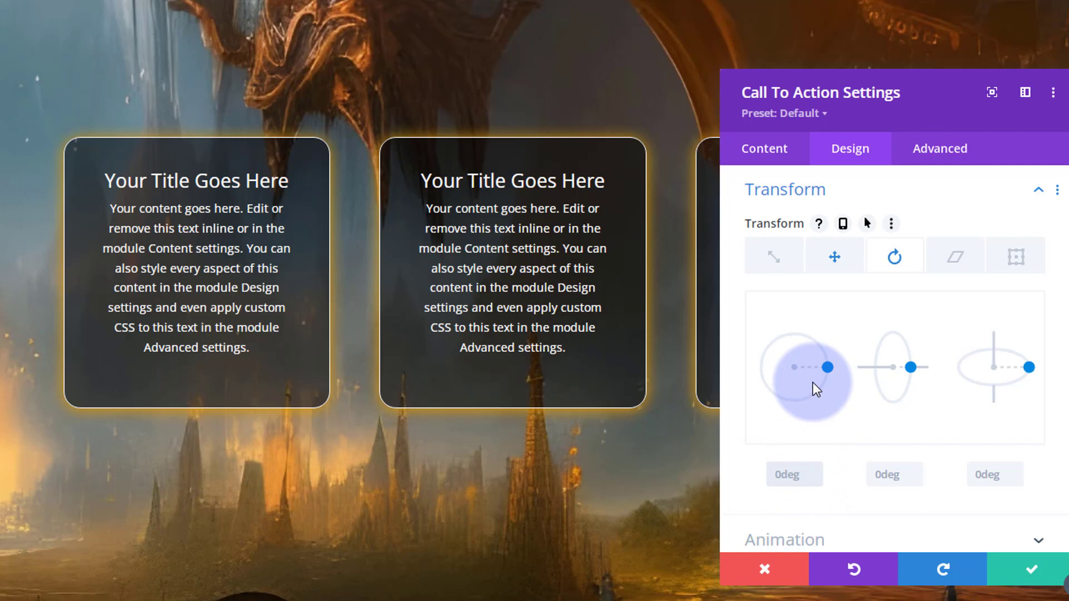
Step: Enable hover transforms and set the middle card's first-axis hover rotation to 359deg, normal staying 0deg
{"action": "left_click", "coordinate": [870, 225]}
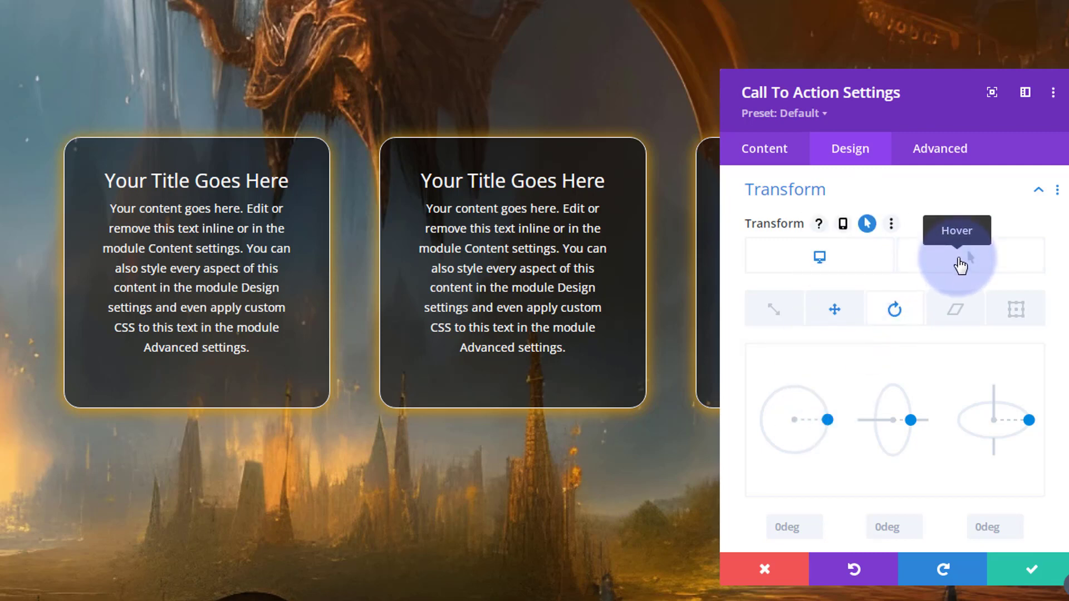
{"action": "left_click", "coordinate": [960, 261]}
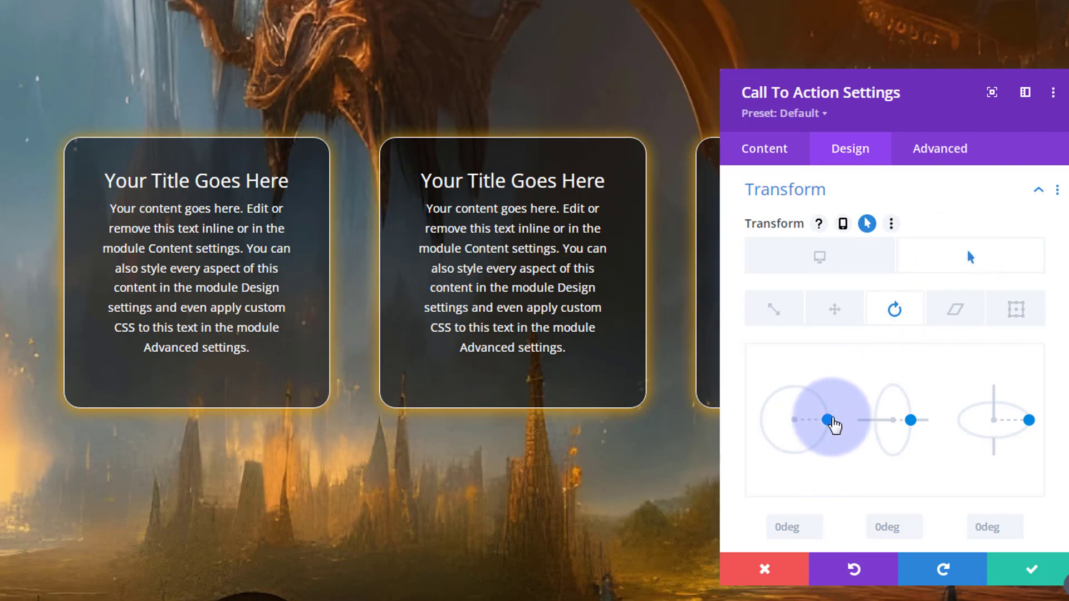
{"action": "left_click_drag", "start_coordinate": [814, 446], "coordinate": [834, 426]}
{"action": "left_click", "coordinate": [814, 518]}
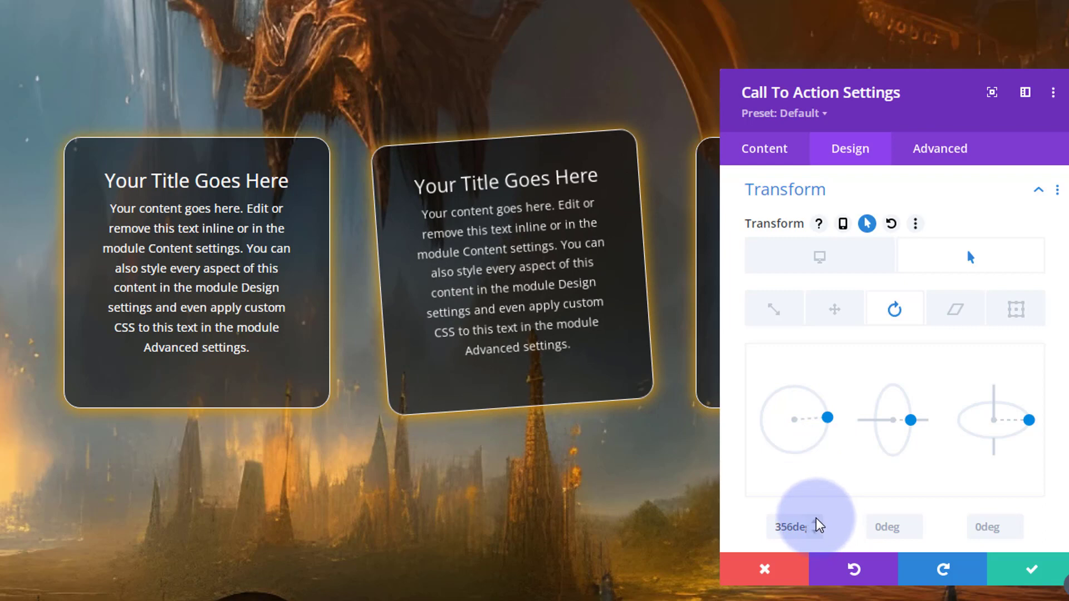
{"action": "left_click", "coordinate": [817, 519]}
{"action": "left_click", "coordinate": [817, 521]}
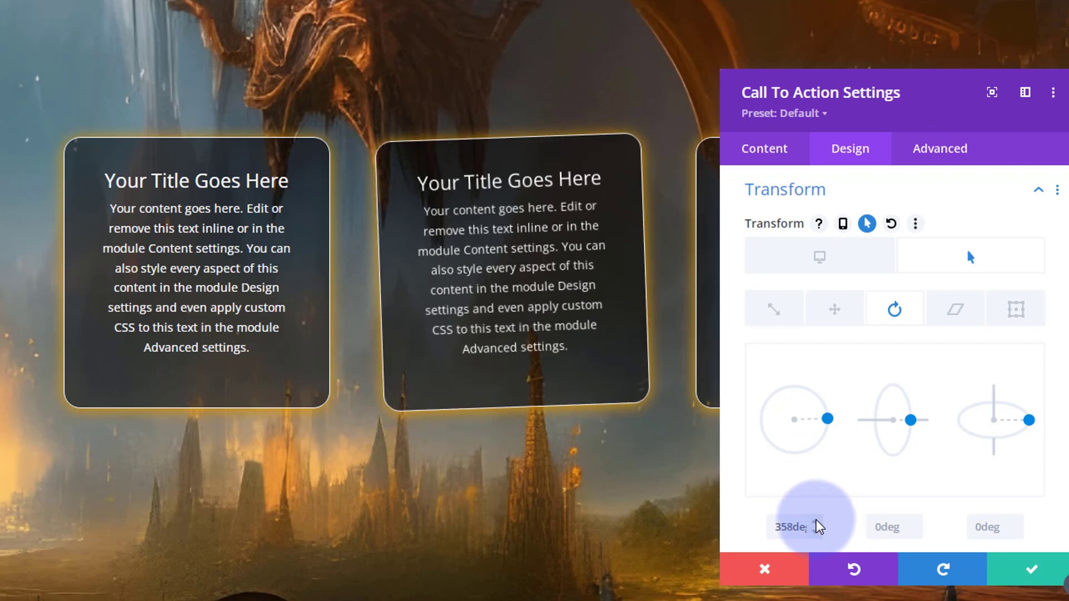
{"action": "left_click", "coordinate": [818, 520]}
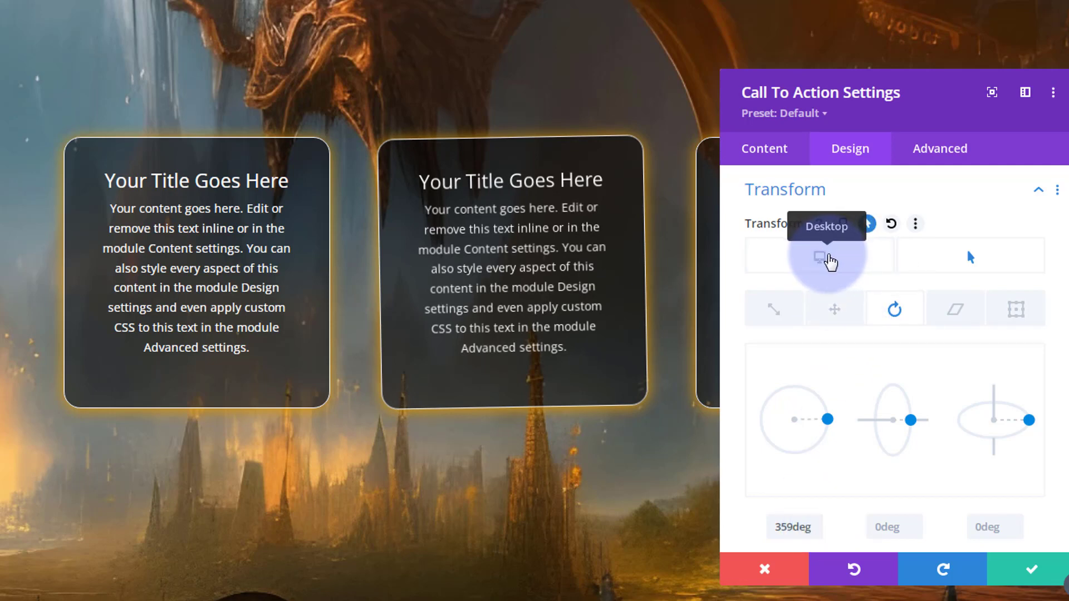
{"action": "left_click", "coordinate": [829, 261]}
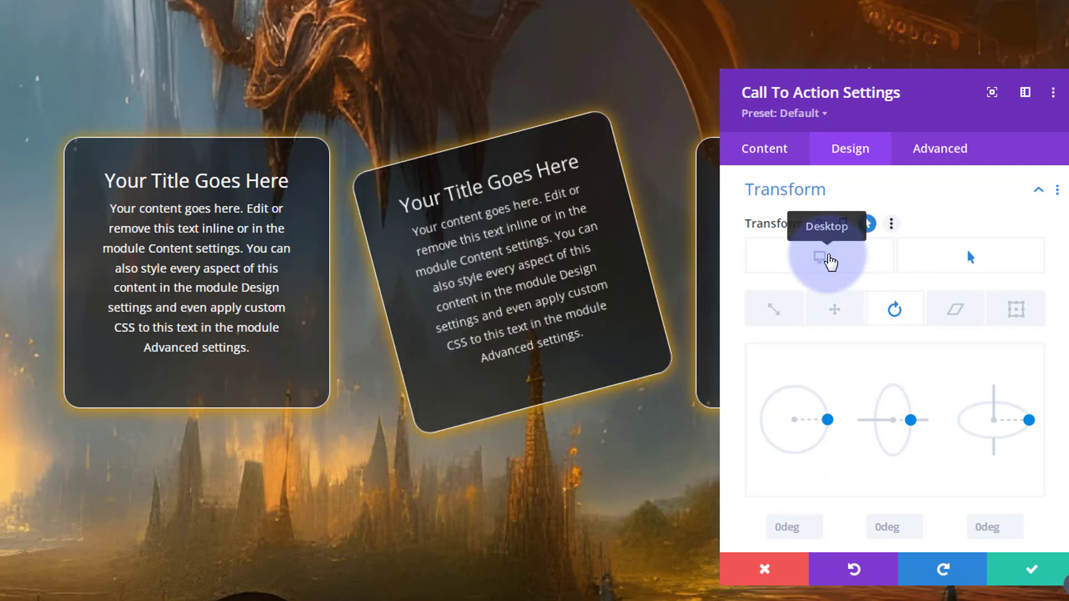
{"action": "left_click", "coordinate": [988, 266]}
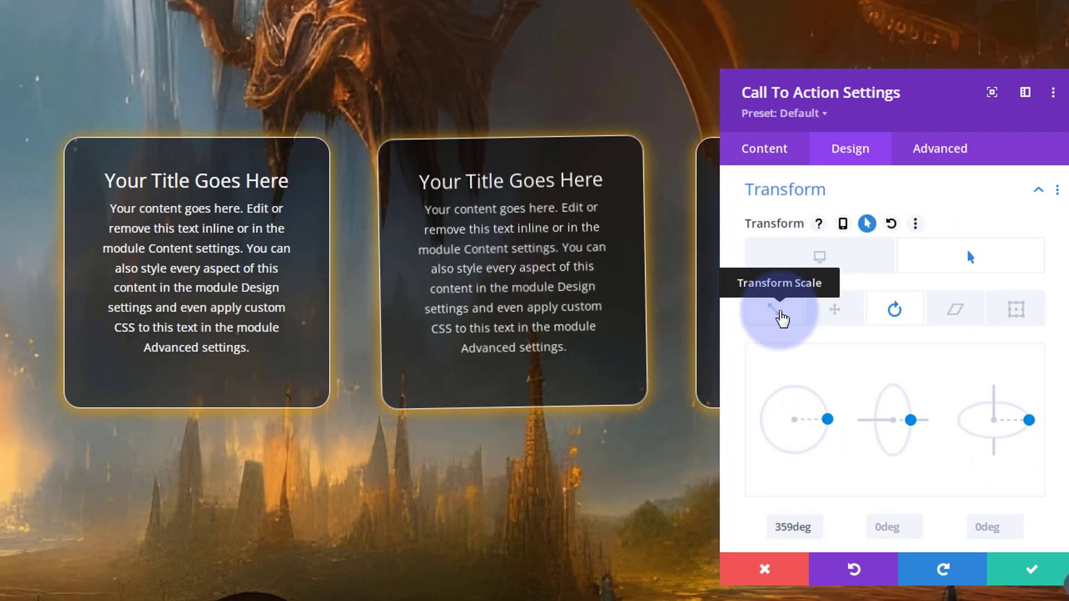
Step: Set the middle card's linked hover scale to 80%, keeping normal scale at 100%
{"action": "left_click", "coordinate": [779, 312]}
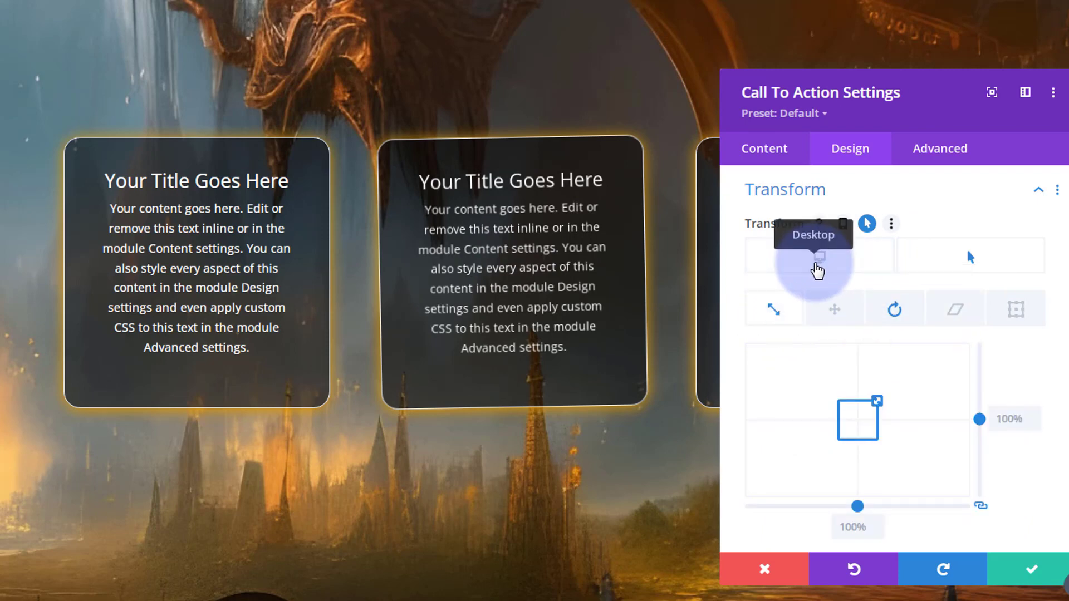
{"action": "left_click", "coordinate": [817, 268]}
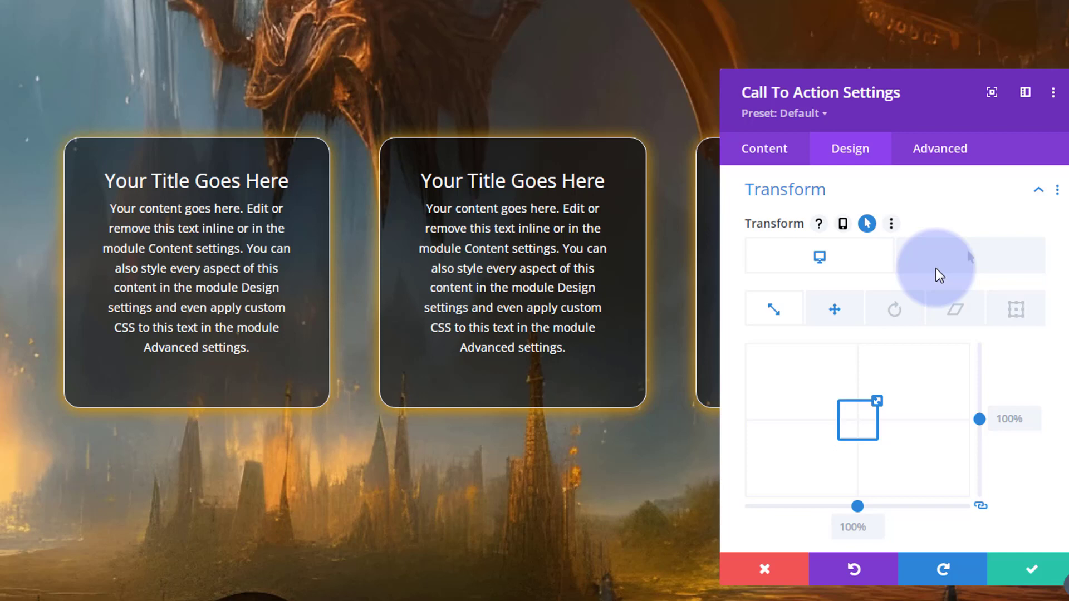
{"action": "left_click", "coordinate": [963, 266]}
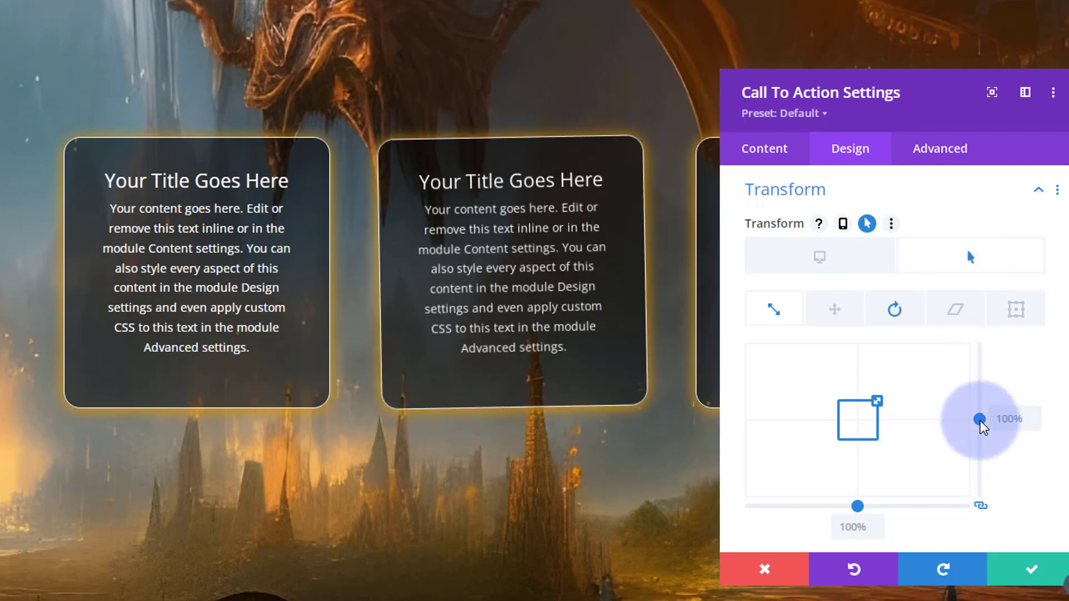
{"action": "left_click_drag", "start_coordinate": [983, 428], "coordinate": [1035, 418]}
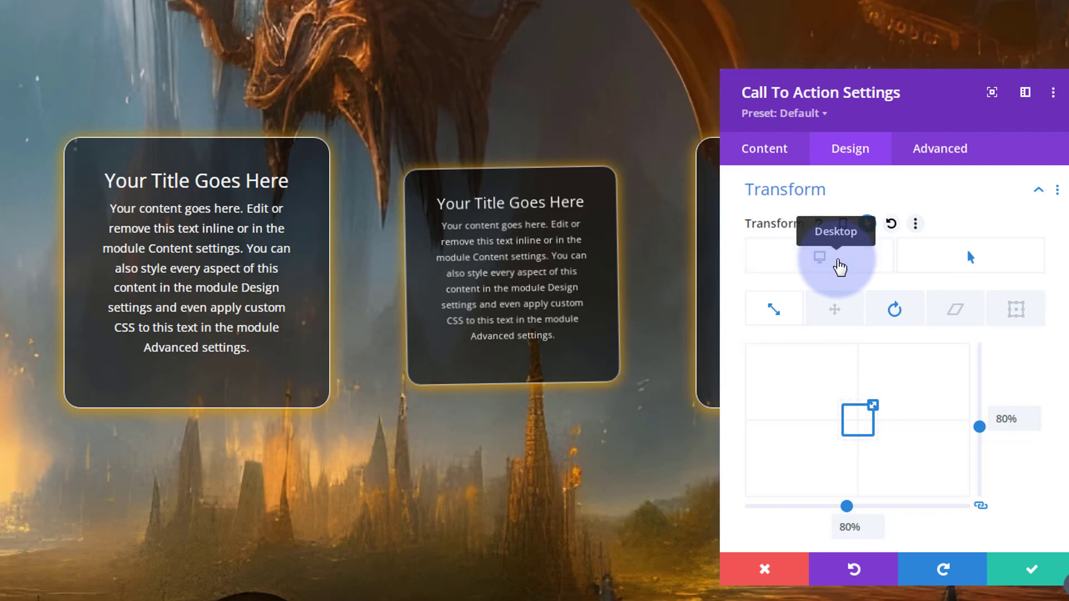
{"action": "left_click", "coordinate": [840, 268]}
{"action": "left_click", "coordinate": [966, 262]}
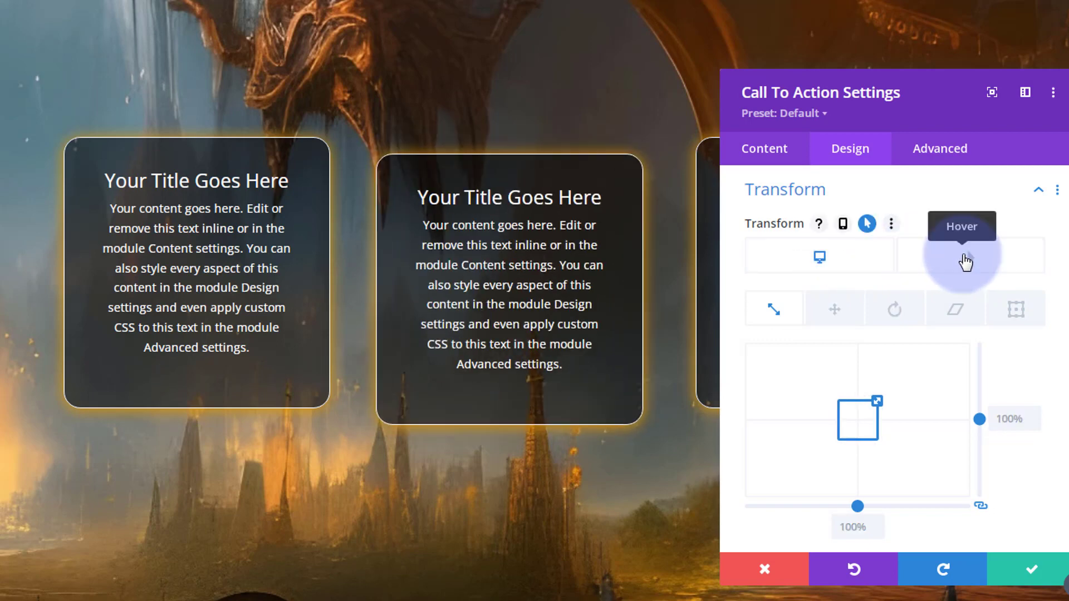
{"action": "left_click", "coordinate": [966, 261]}
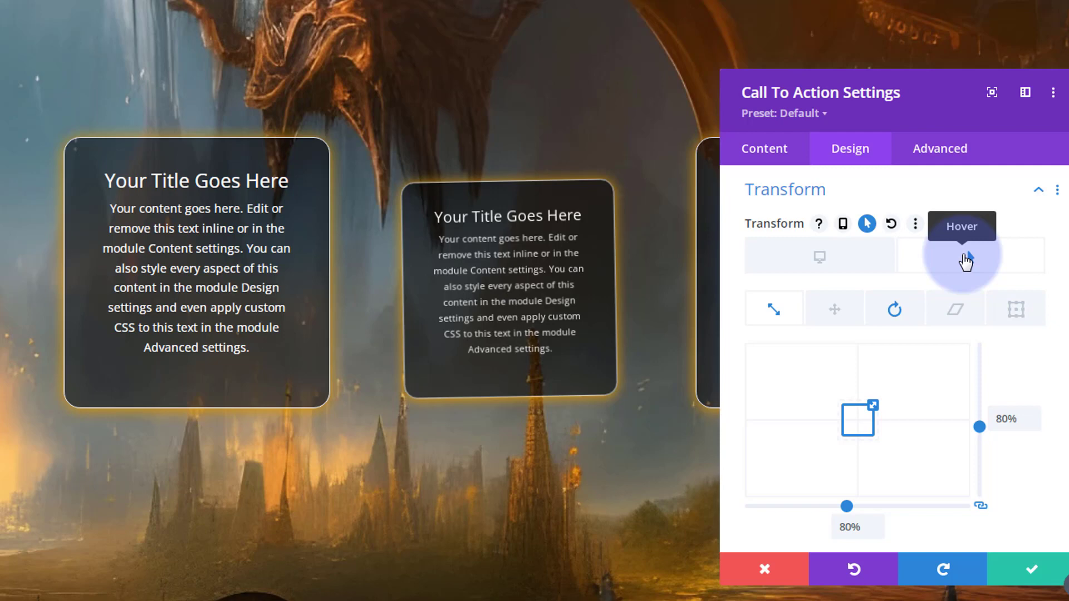
{"action": "left_click", "coordinate": [832, 261]}
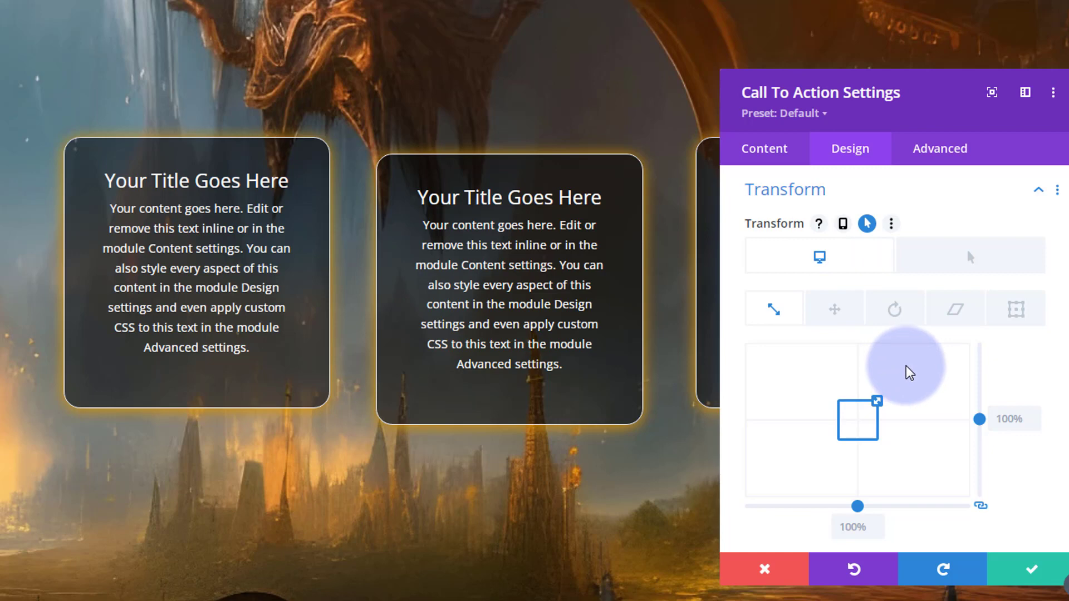
Step: Test skewing the middle card (31deg, 19deg, -13deg), then reset the skew to 0deg
{"action": "left_click", "coordinate": [956, 310]}
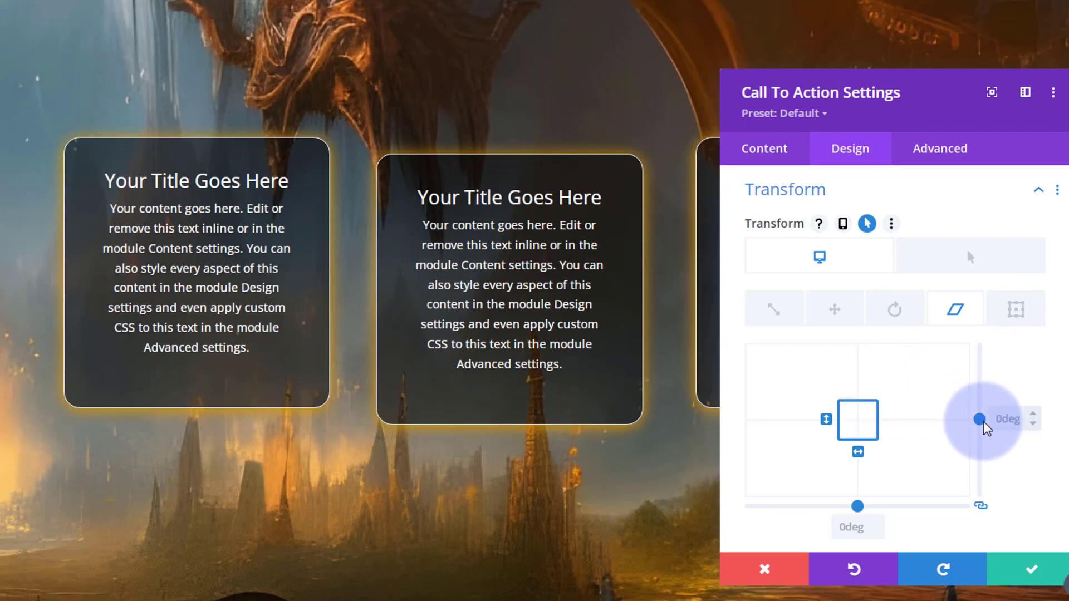
{"action": "left_click_drag", "start_coordinate": [981, 421], "coordinate": [980, 412]}
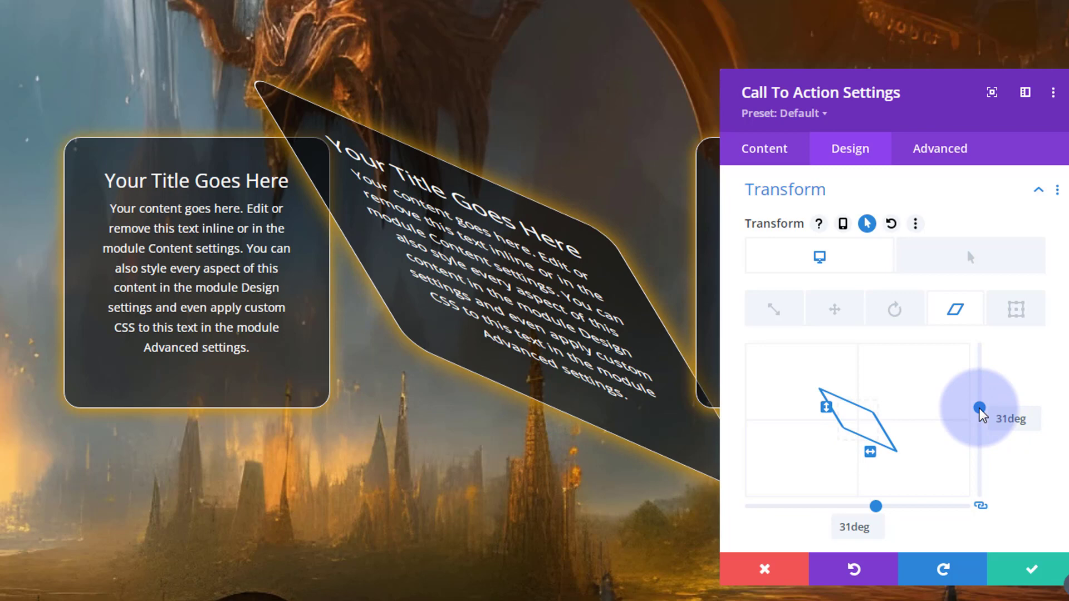
{"action": "left_click_drag", "start_coordinate": [880, 507], "coordinate": [851, 508]}
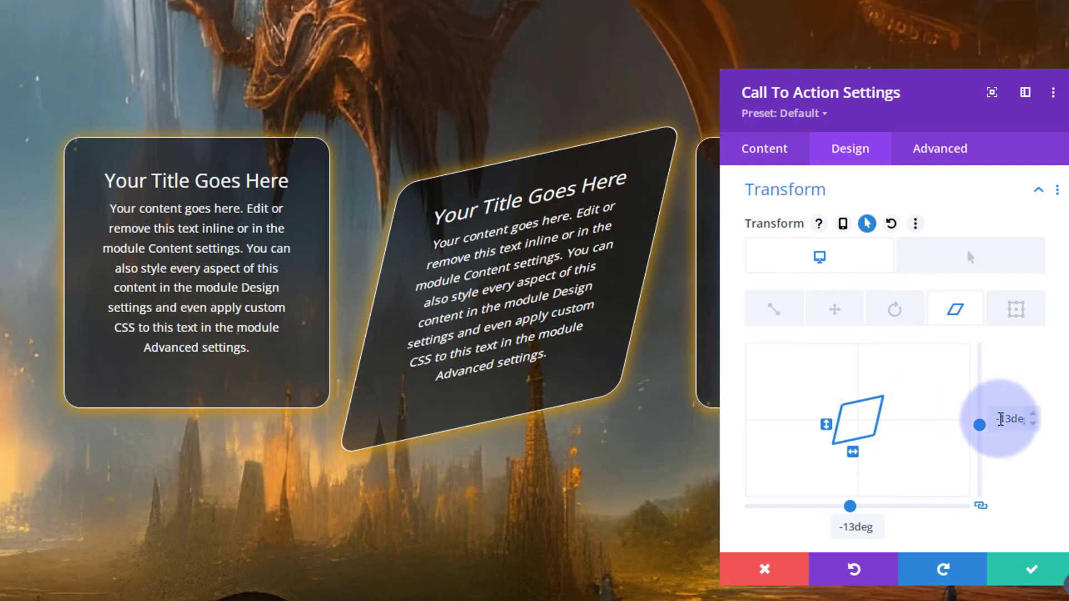
{"action": "left_click_drag", "start_coordinate": [998, 419], "coordinate": [1028, 423]}
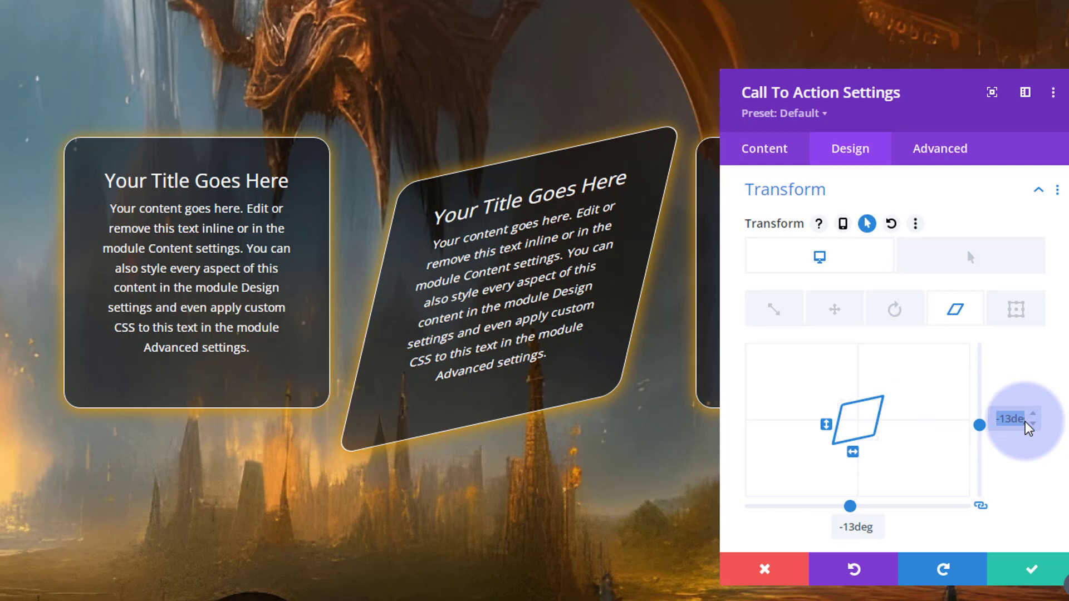
{"action": "key", "text": "BackSpace"}
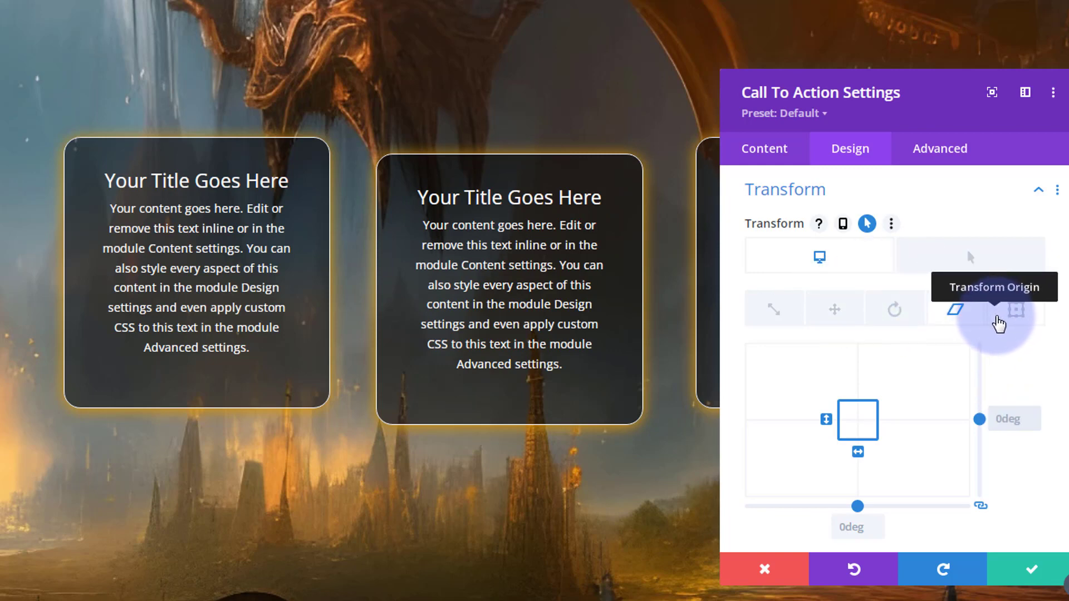
Step: Drag the middle card's transform origin to -178% horizontal and 204% vertical
{"action": "left_click", "coordinate": [1018, 315]}
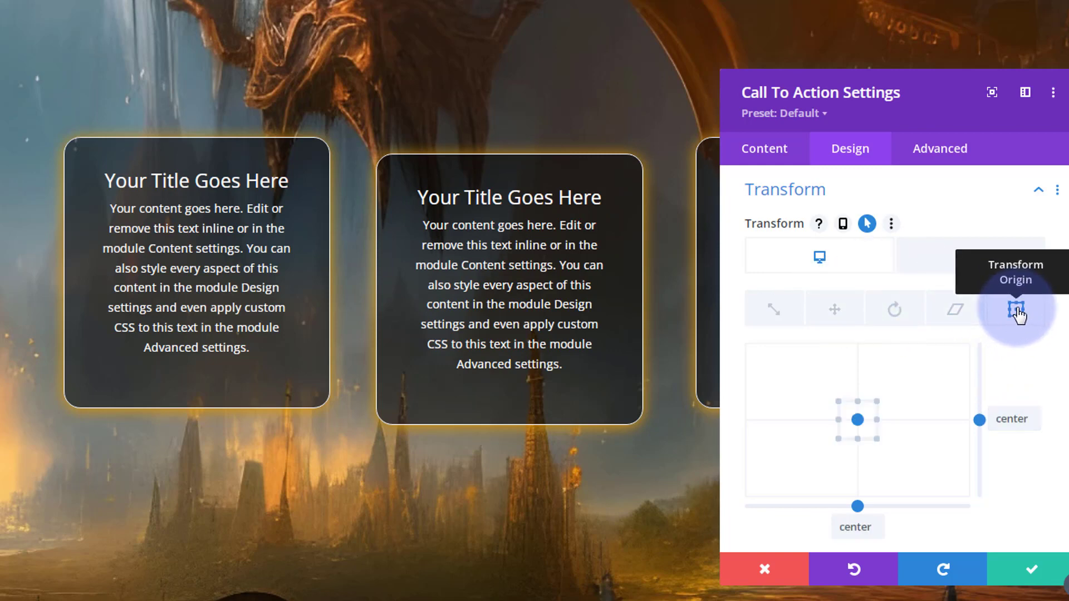
{"action": "left_click", "coordinate": [860, 420]}
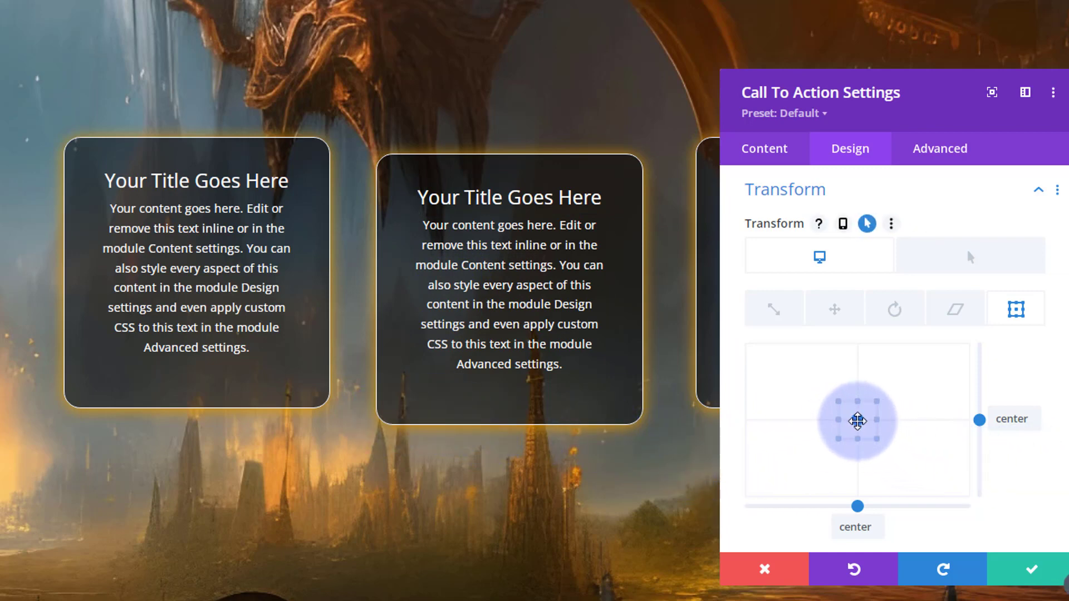
{"action": "left_click_drag", "start_coordinate": [857, 421], "coordinate": [763, 484]}
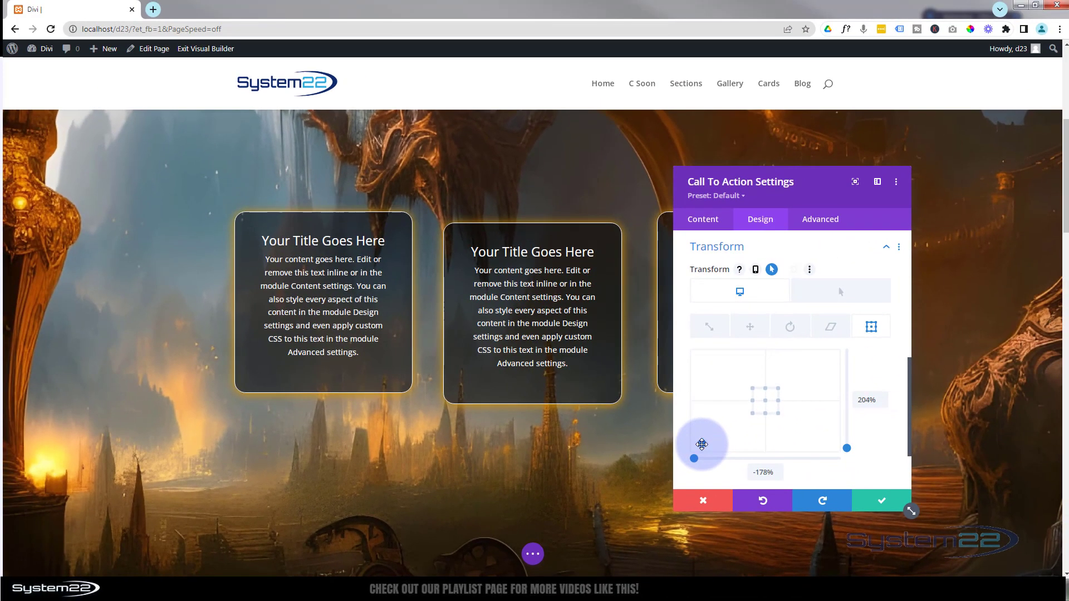
{"action": "left_click_drag", "start_coordinate": [701, 444], "coordinate": [702, 444]}
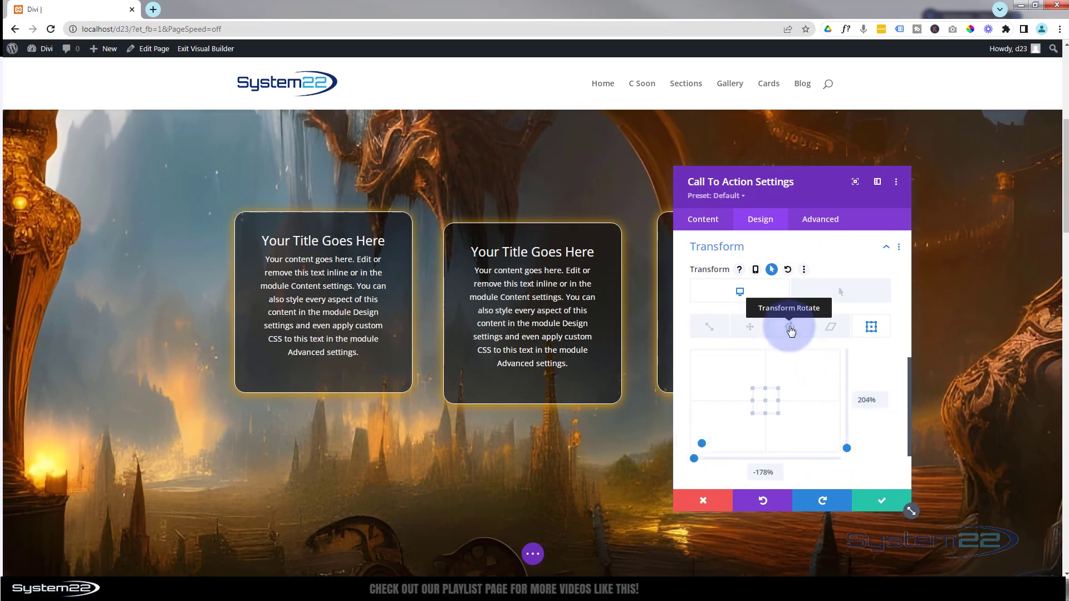
Step: Trial X, Y and Z rotations on the middle card (3deg, 9deg, 340deg)
{"action": "left_click", "coordinate": [790, 329]}
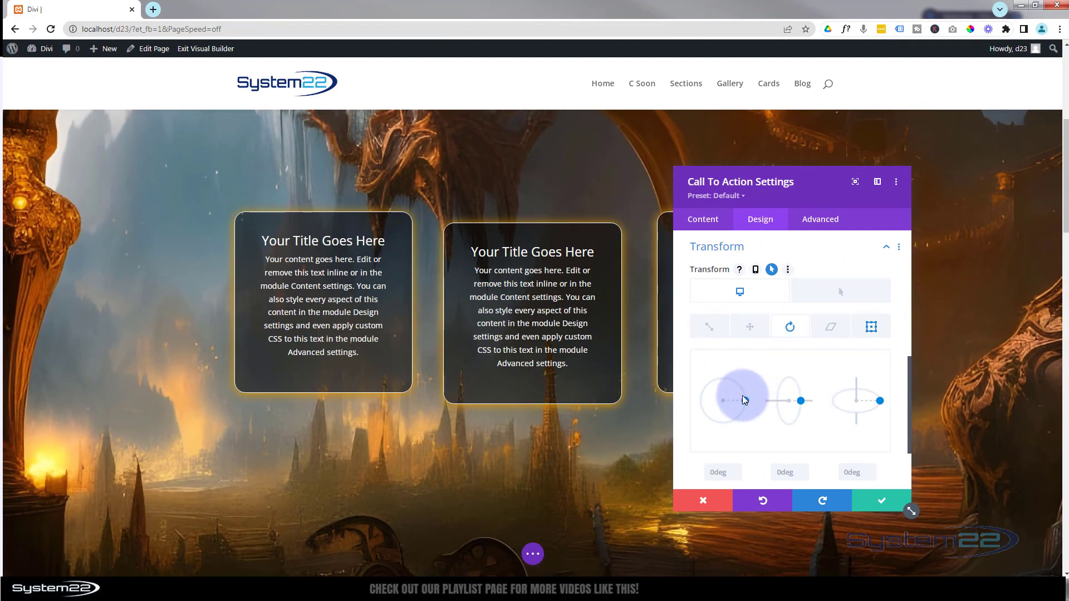
{"action": "left_click_drag", "start_coordinate": [747, 402], "coordinate": [736, 382]}
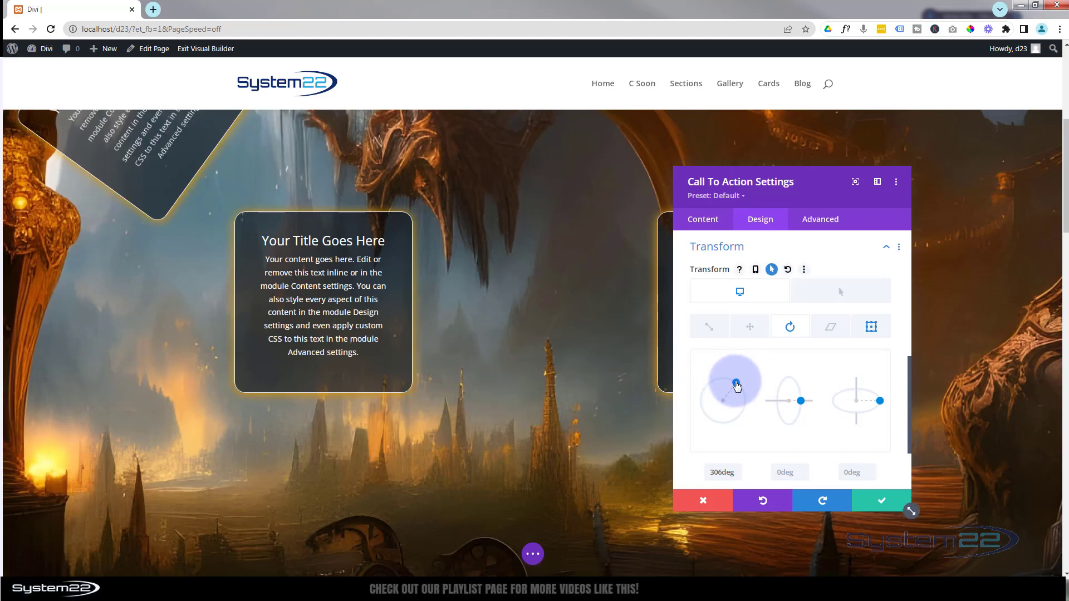
{"action": "mouse_move", "coordinate": [736, 383]}
{"action": "left_mouse_down"}
{"action": "mouse_move", "coordinate": [746, 400]}
{"action": "mouse_move", "coordinate": [737, 412]}
{"action": "mouse_move", "coordinate": [745, 401]}
{"action": "left_mouse_up"}
{"action": "mouse_move", "coordinate": [801, 401]}
{"action": "left_mouse_down"}
{"action": "mouse_move", "coordinate": [791, 402]}
{"action": "mouse_move", "coordinate": [797, 385]}
{"action": "mouse_move", "coordinate": [801, 405]}
{"action": "left_mouse_up"}
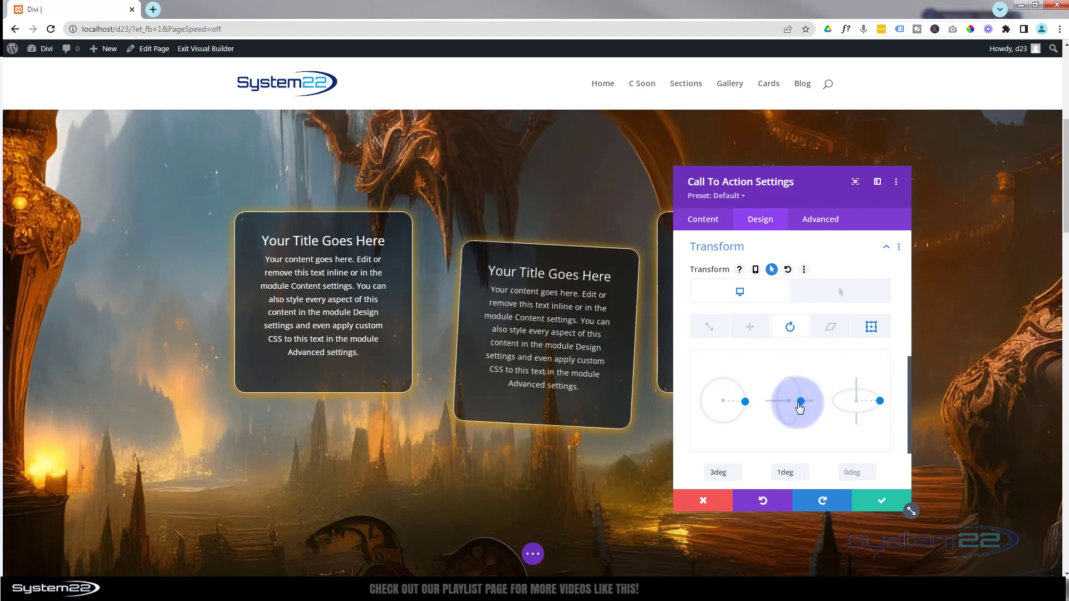
{"action": "mouse_move", "coordinate": [879, 400]}
{"action": "left_mouse_down"}
{"action": "mouse_move", "coordinate": [848, 389]}
{"action": "mouse_move", "coordinate": [879, 395]}
{"action": "left_mouse_up"}
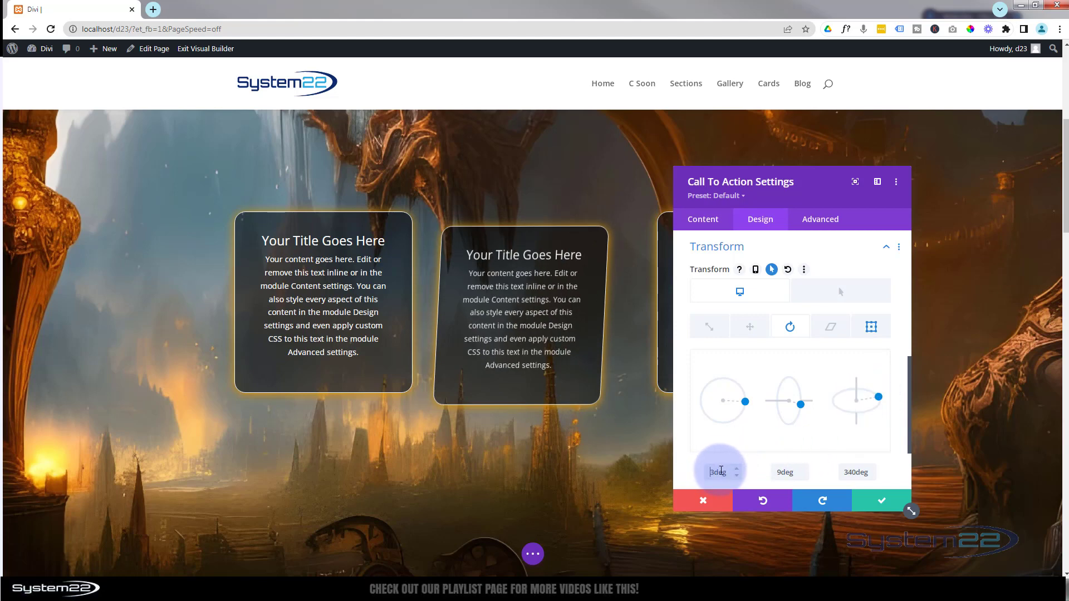
Step: Enter 0 in all three rotation fields and save the card's settings
{"action": "type", "text": "0"}
{"action": "double_click", "coordinate": [781, 472]}
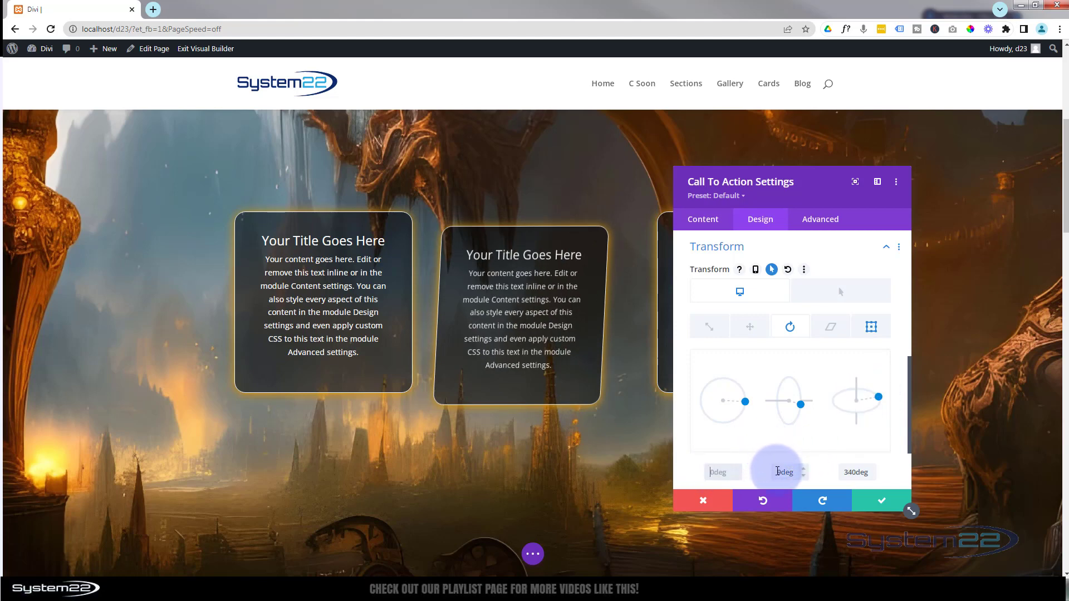
{"action": "type", "text": "0"}
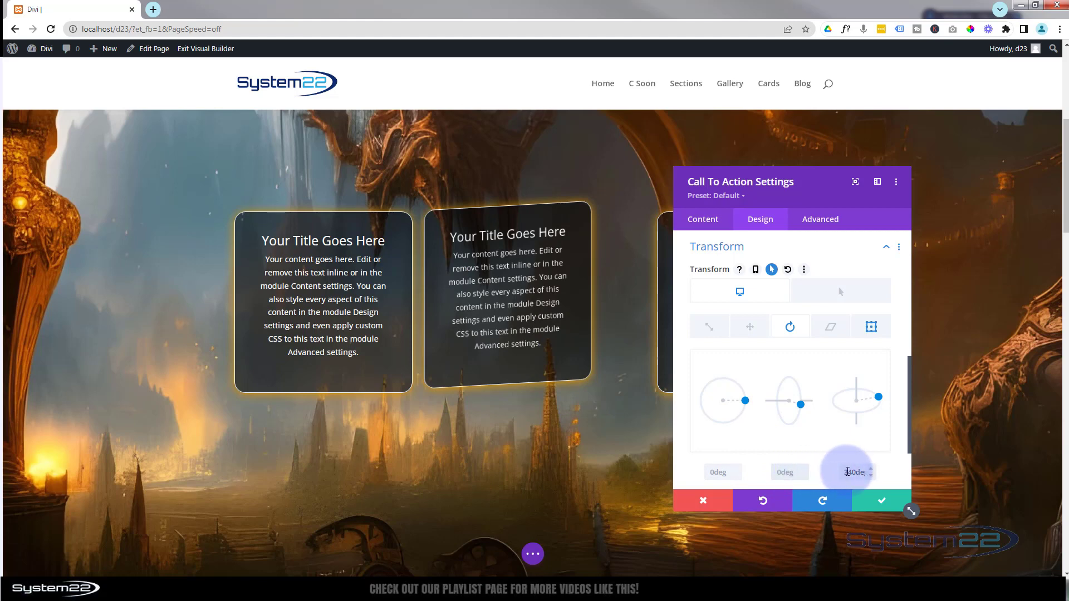
{"action": "left_click", "coordinate": [846, 472]}
{"action": "double_click", "coordinate": [846, 472]}
{"action": "type", "text": "0"}
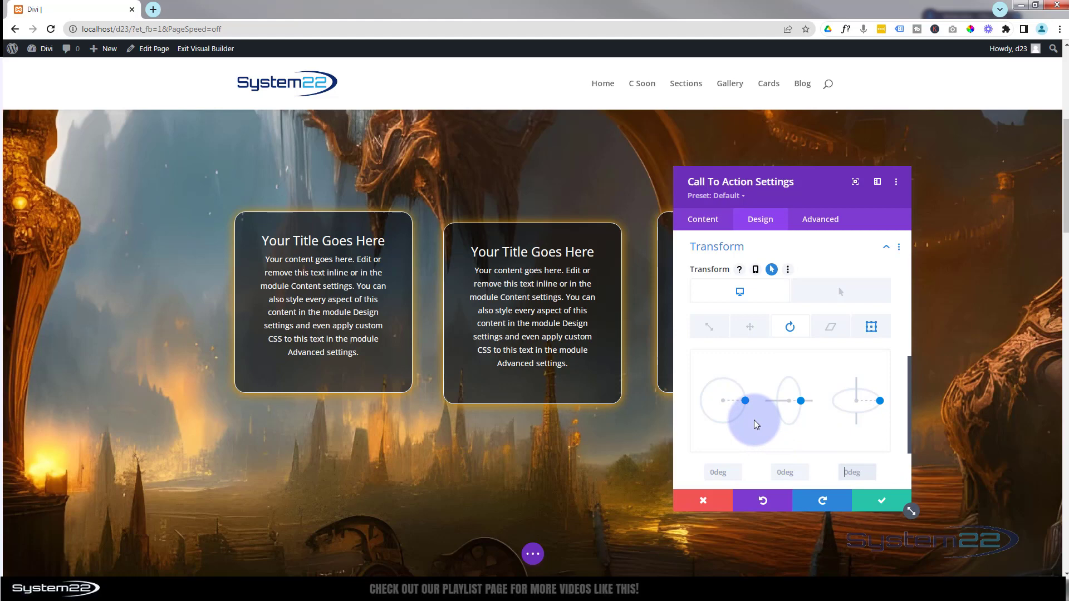
{"action": "left_click", "coordinate": [875, 505]}
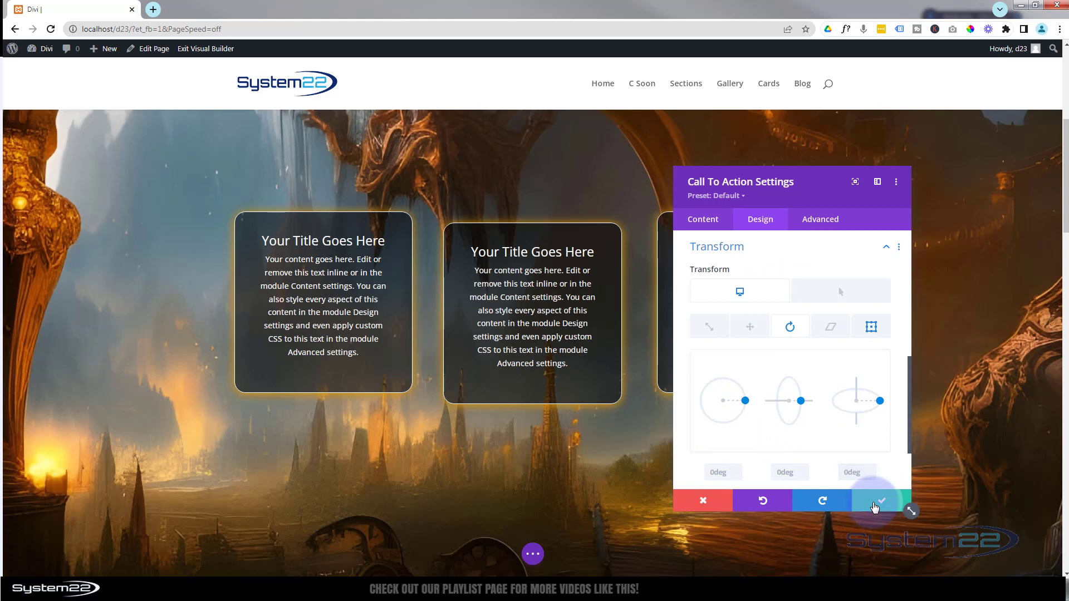
Step: Extend the first card's Call To Action styles throughout This Row
{"action": "mouse_move", "coordinate": [295, 241]}
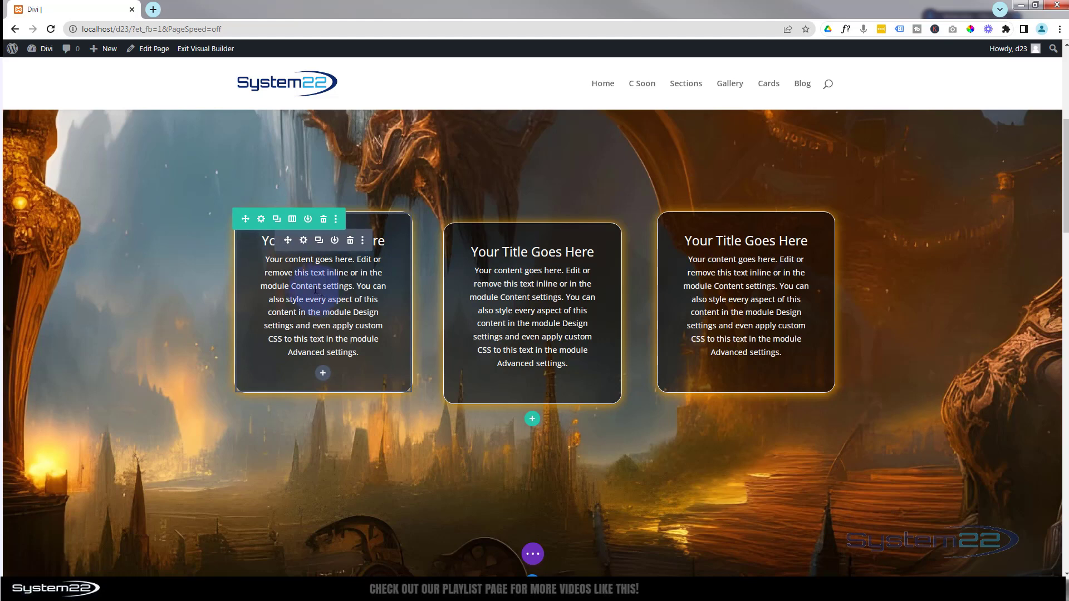
{"action": "right_click", "coordinate": [309, 246]}
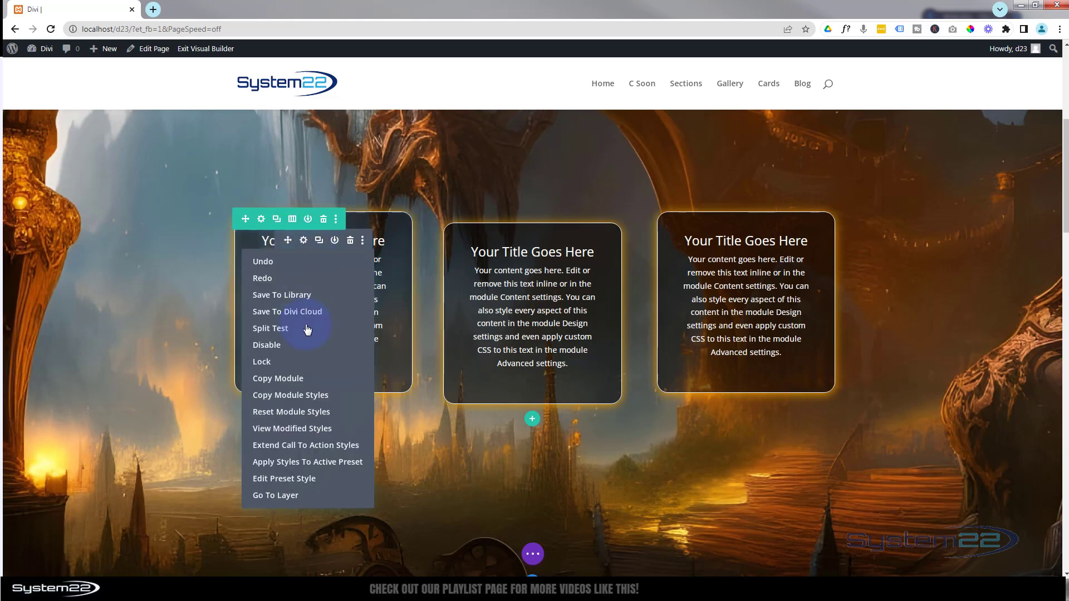
{"action": "left_click", "coordinate": [290, 446]}
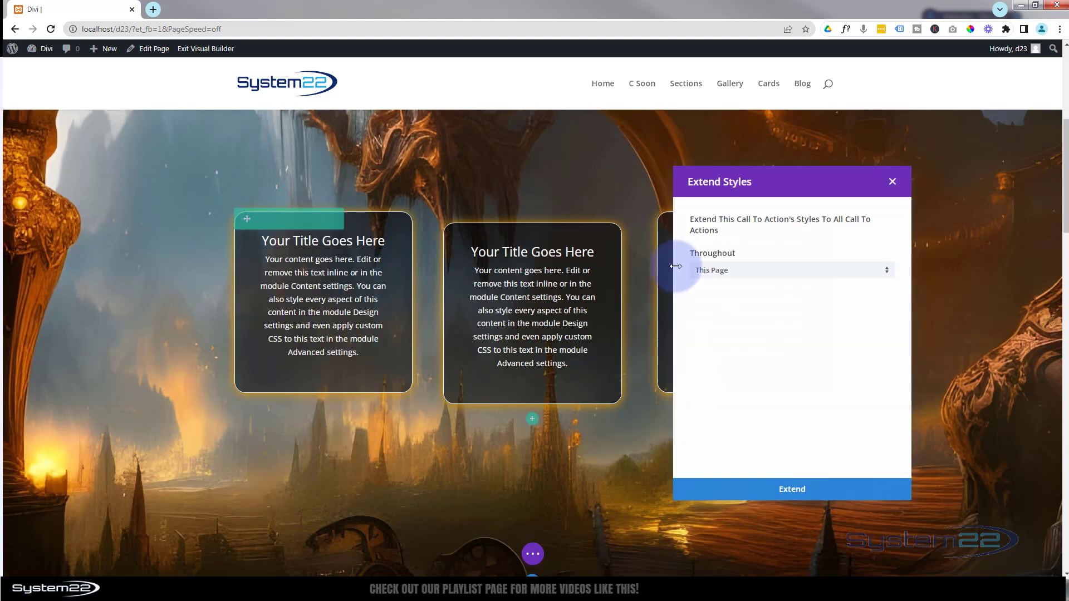
{"action": "left_click", "coordinate": [777, 272]}
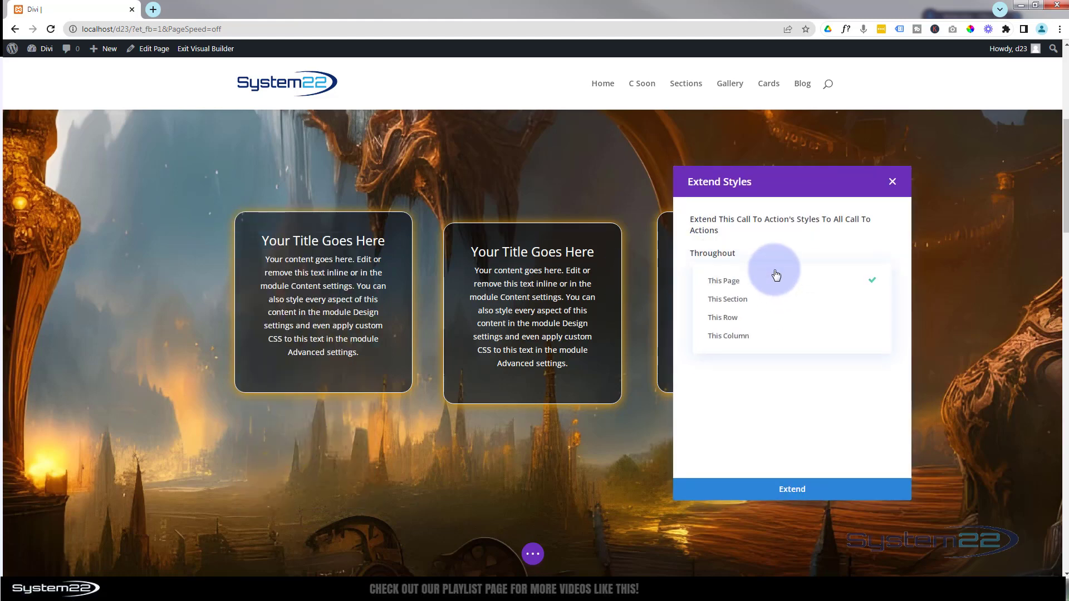
{"action": "left_click", "coordinate": [769, 319]}
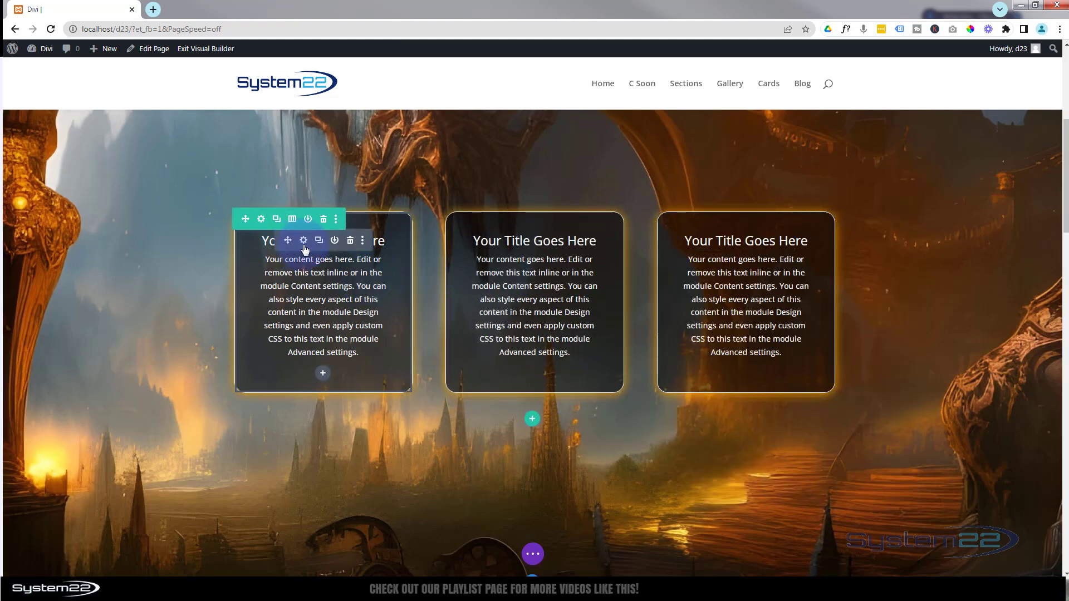
{"action": "left_click", "coordinate": [303, 241]}
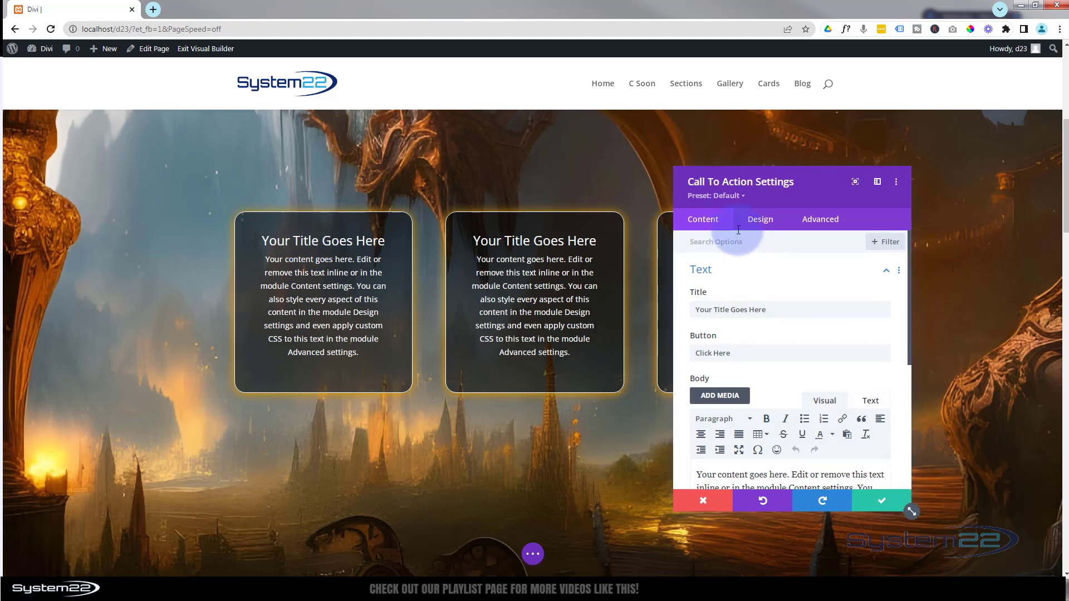
{"action": "left_click", "coordinate": [761, 219]}
{"action": "scroll", "coordinate": [777, 288], "scroll_direction": "down", "scroll_amount": 5}
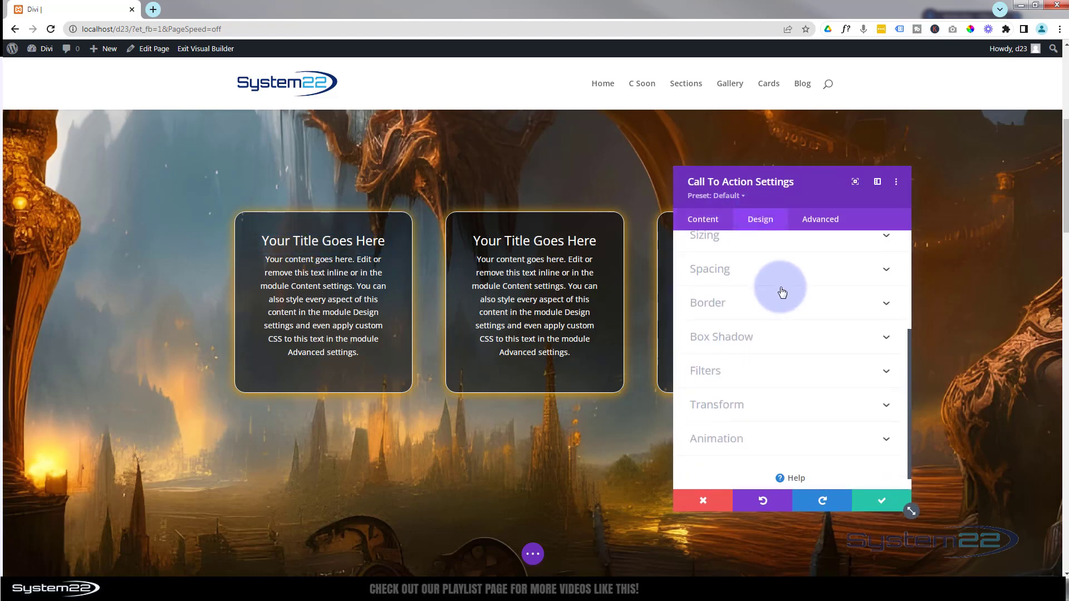
{"action": "left_click", "coordinate": [791, 392]}
{"action": "left_click", "coordinate": [766, 459]}
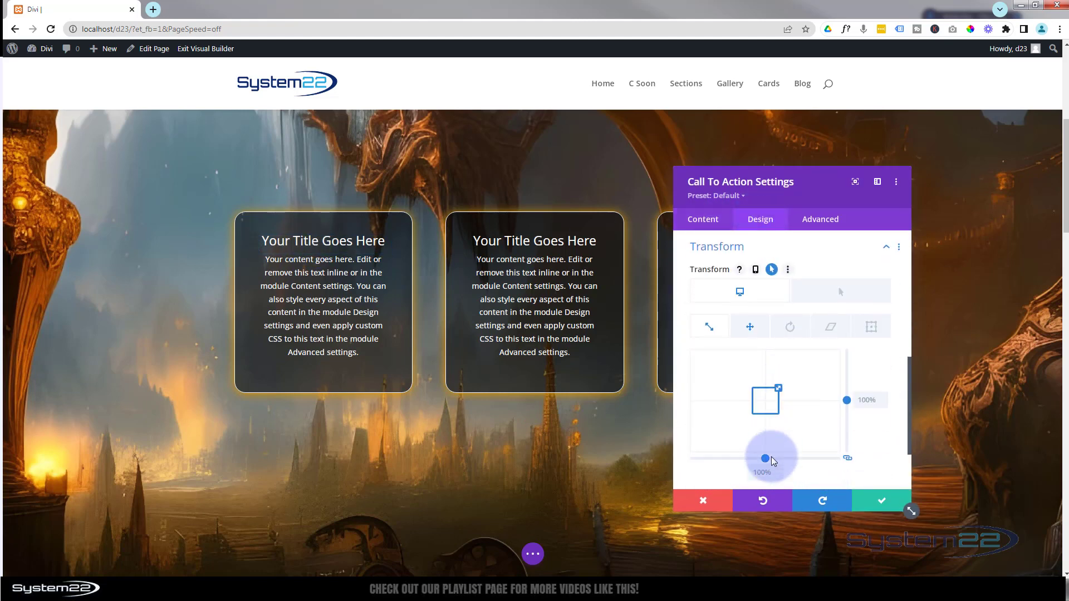
{"action": "left_click", "coordinate": [709, 327]}
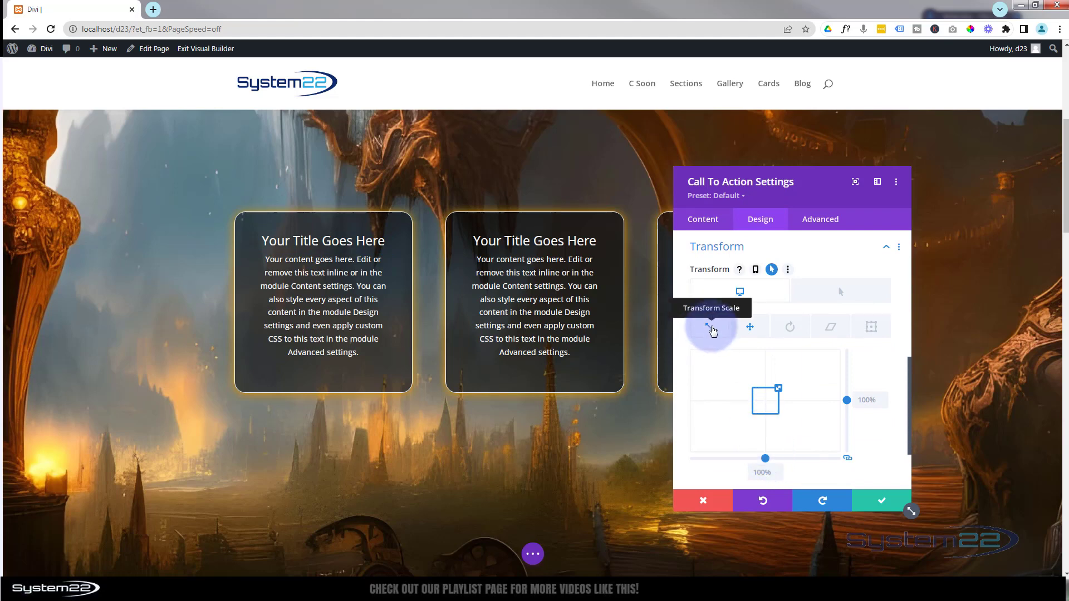
{"action": "left_click", "coordinate": [846, 297]}
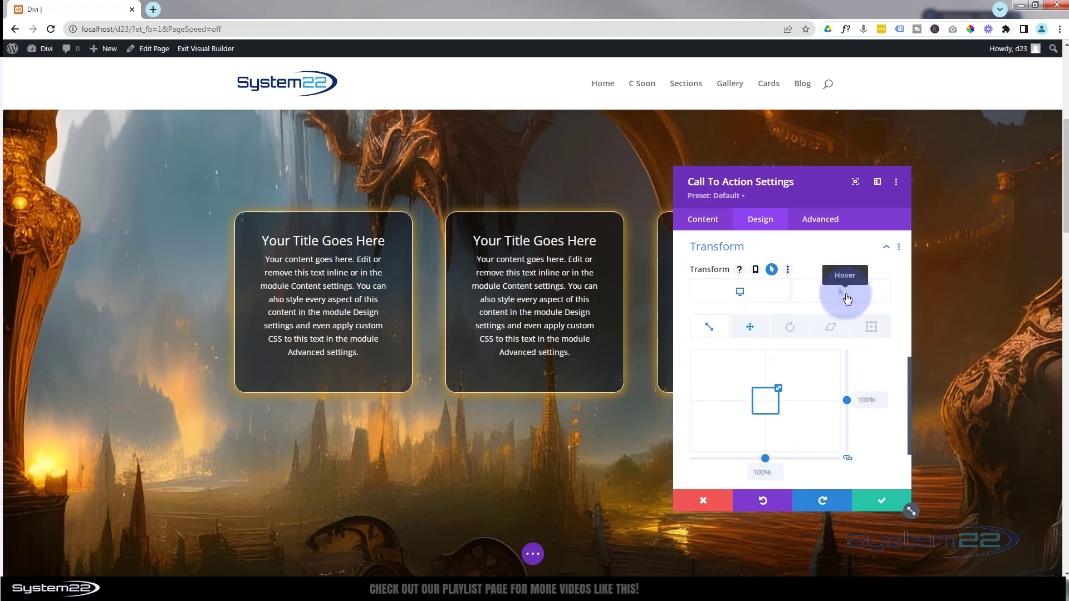
{"action": "left_click", "coordinate": [703, 396]}
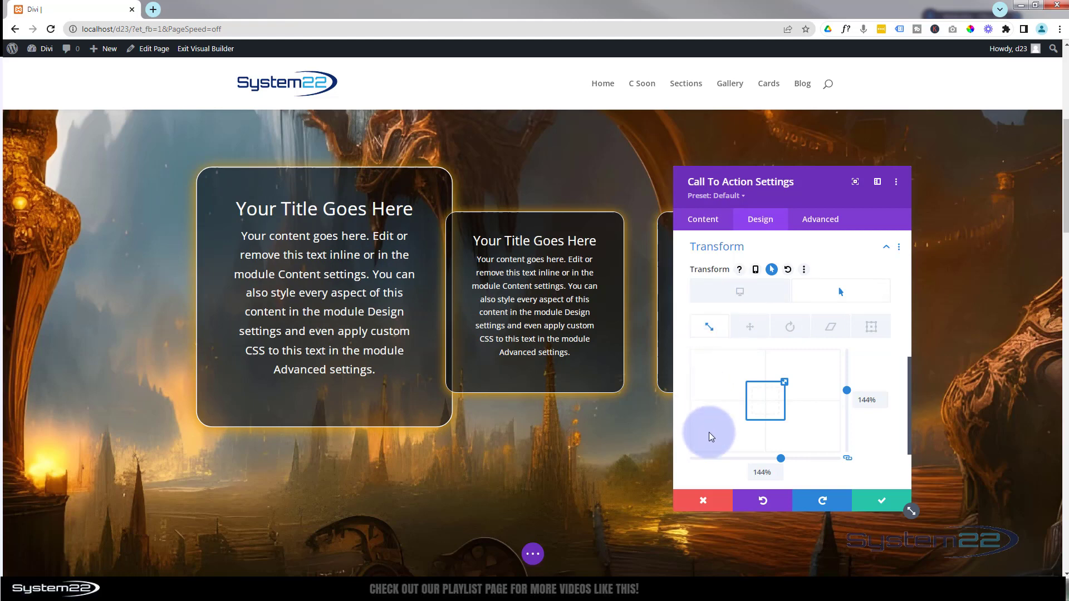
{"action": "left_click", "coordinate": [882, 504]}
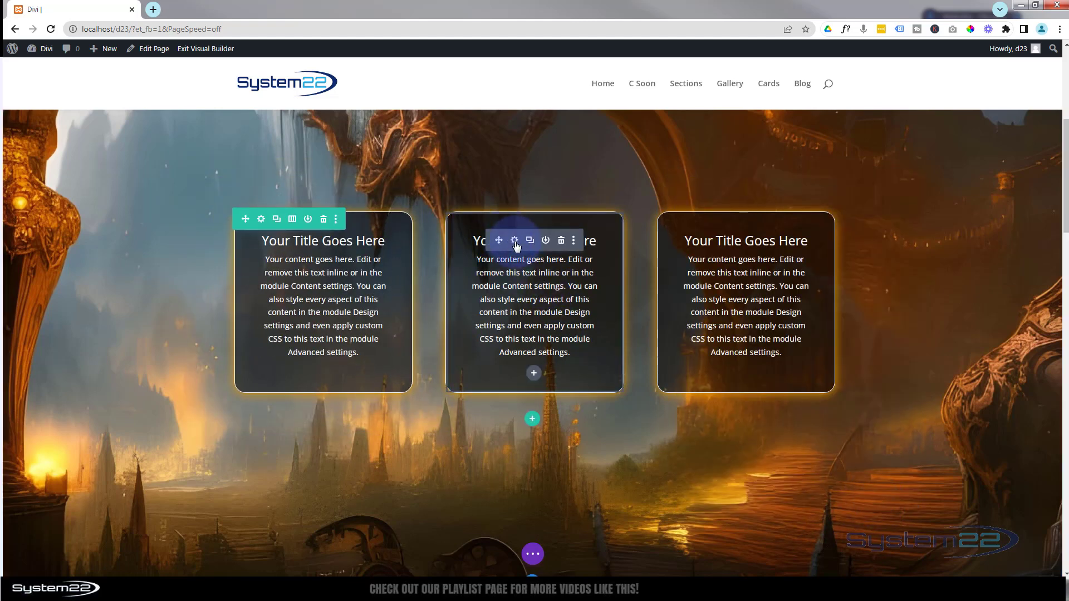
Step: Bring up the middle card's hover-state Transform scale settings
{"action": "left_click", "coordinate": [515, 241]}
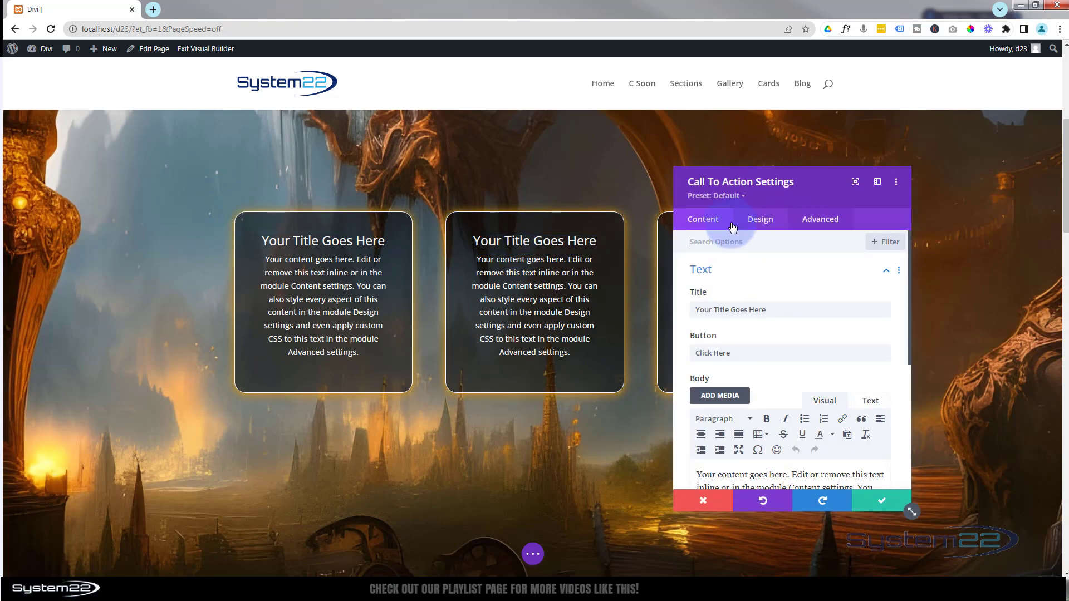
{"action": "left_click", "coordinate": [755, 224]}
{"action": "scroll", "coordinate": [772, 334], "scroll_direction": "down", "scroll_amount": 3}
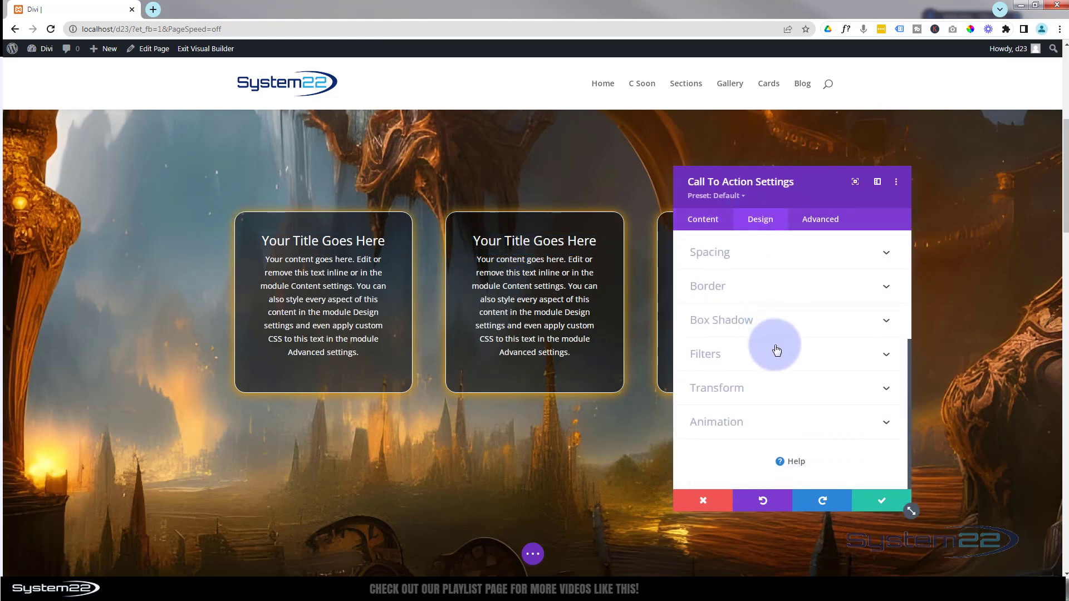
{"action": "left_click", "coordinate": [782, 390]}
{"action": "left_click", "coordinate": [708, 327]}
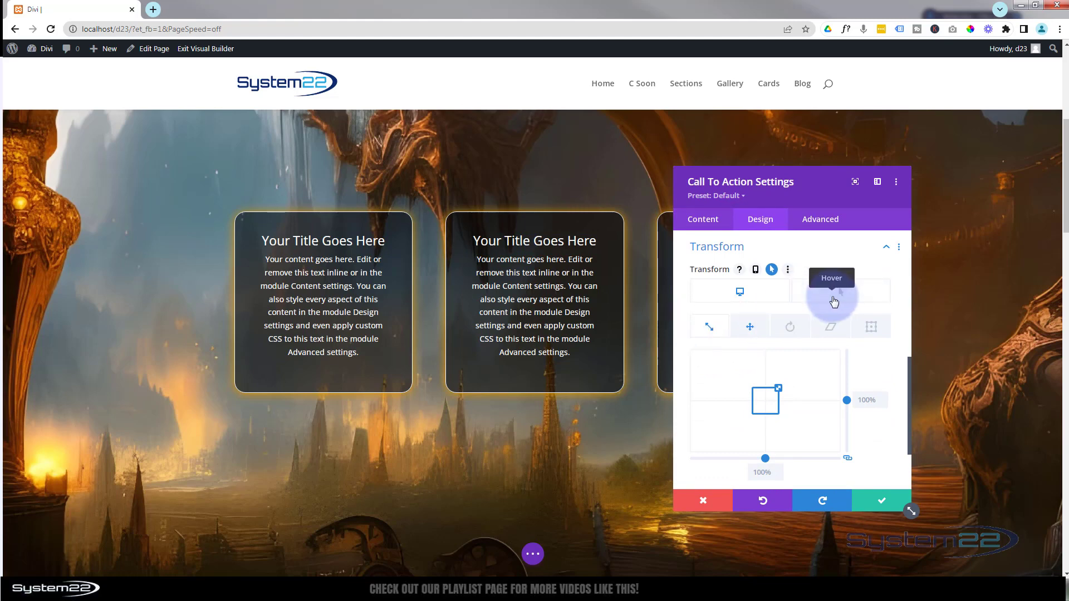
{"action": "left_click", "coordinate": [834, 302]}
Step: Set the hover scale back to 100% on both axes, keeping the 359deg hover rotation
{"action": "left_click", "coordinate": [865, 398]}
{"action": "type", "text": "80"}
{"action": "left_click_drag", "start_coordinate": [858, 399], "coordinate": [881, 404]}
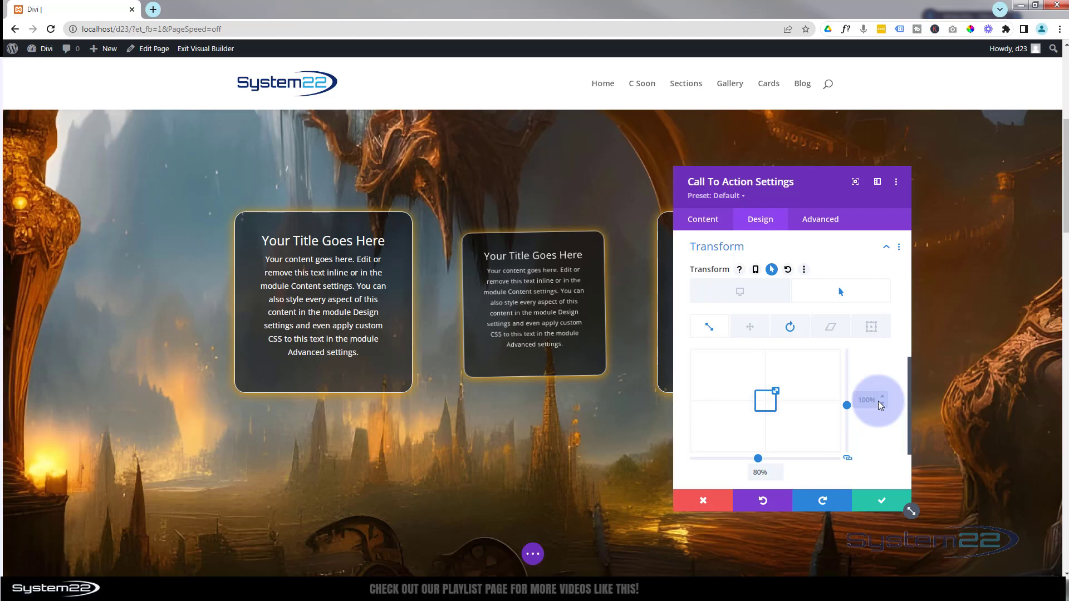
{"action": "type", "text": "100"}
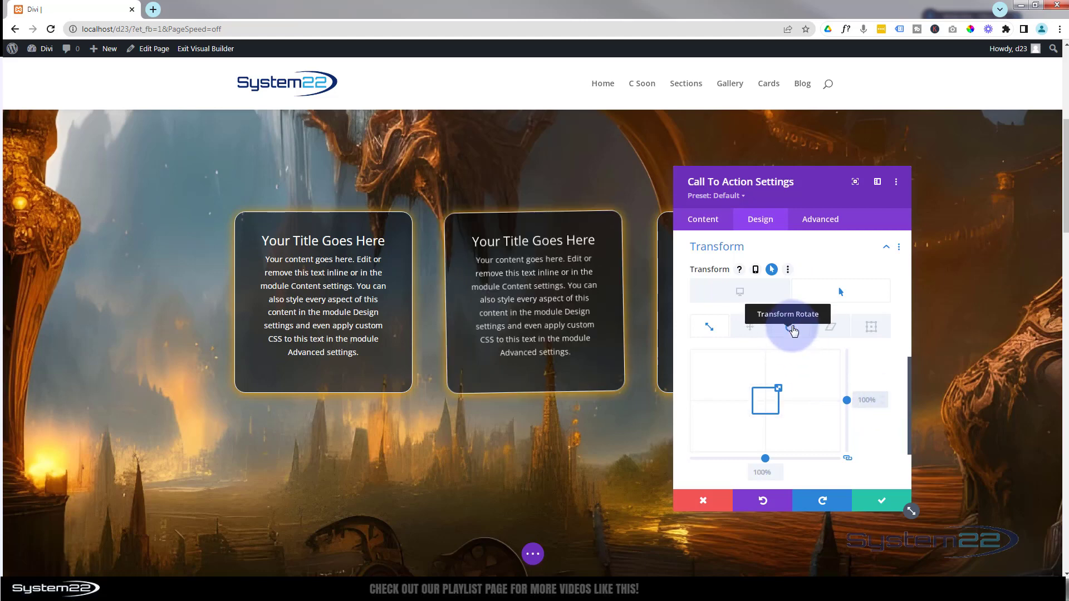
{"action": "left_click", "coordinate": [792, 330]}
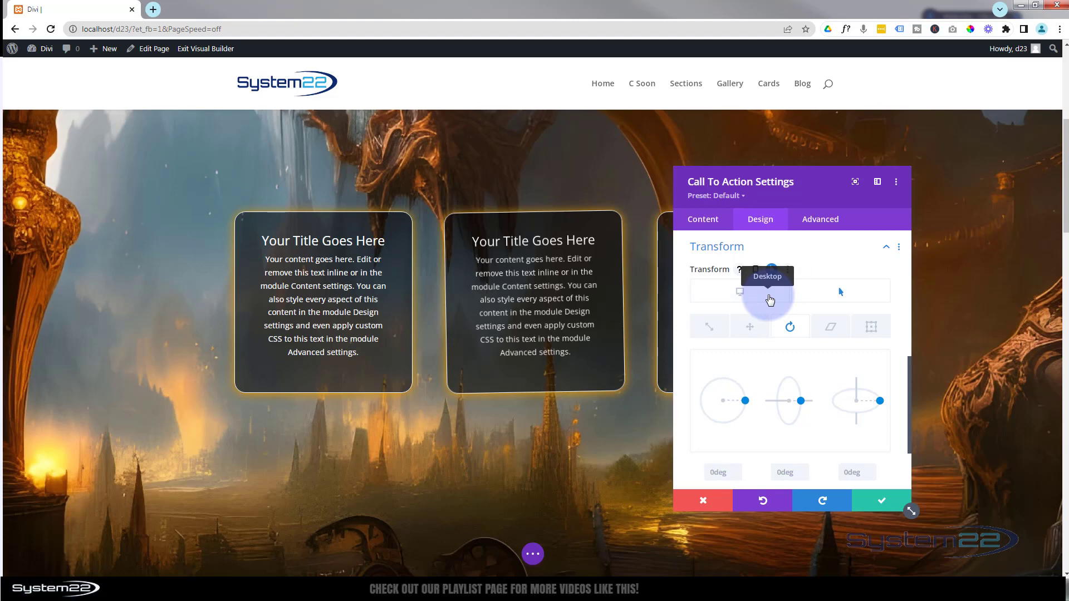
{"action": "left_click", "coordinate": [771, 300]}
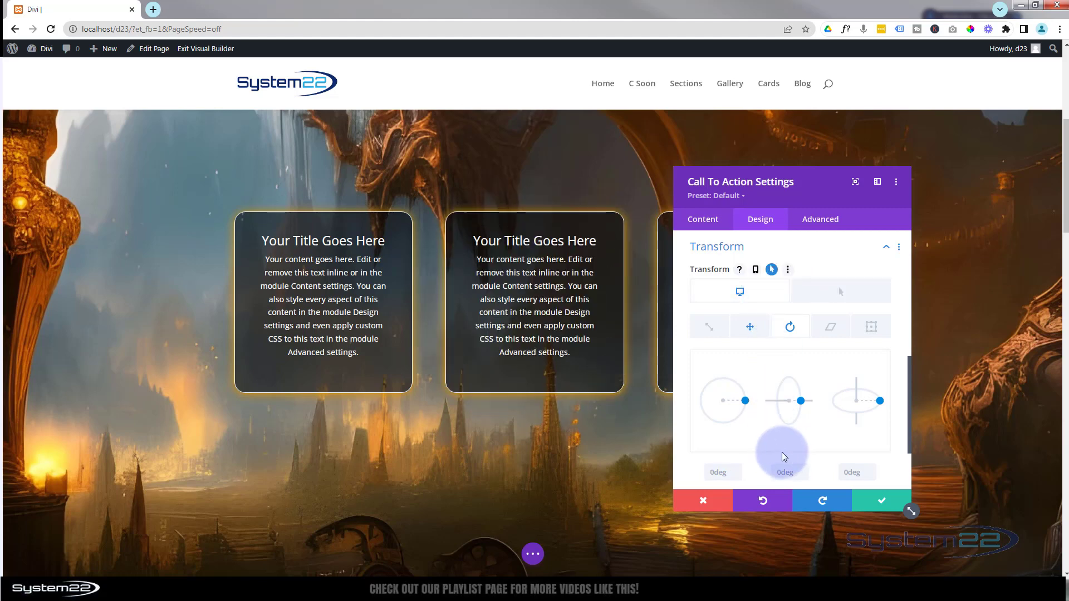
Step: Save the middle card and bring up the third card's Design > Transform settings
{"action": "left_click", "coordinate": [878, 505]}
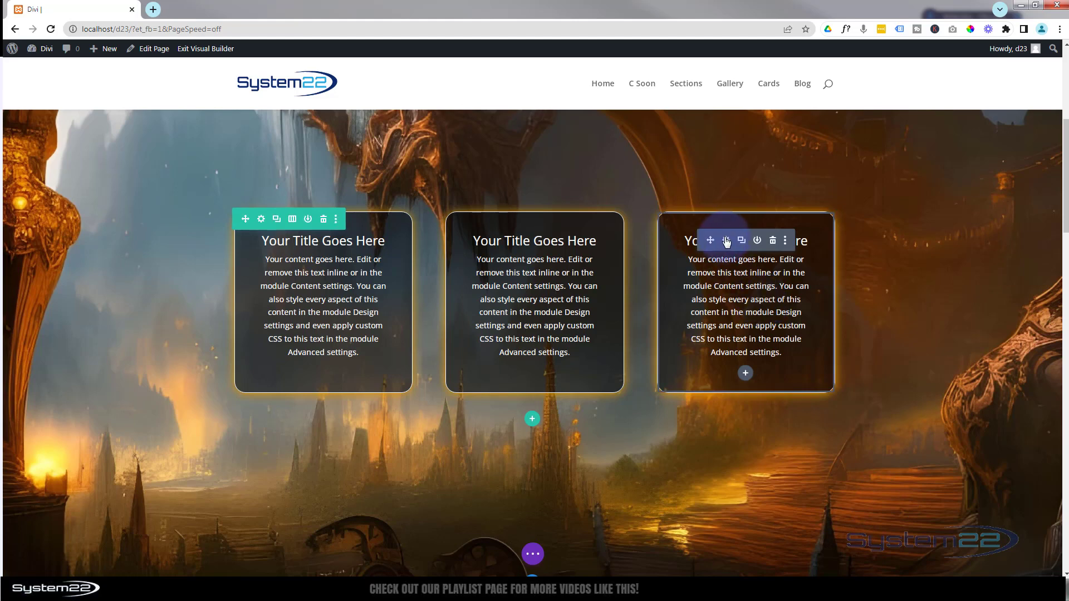
{"action": "left_click", "coordinate": [727, 243]}
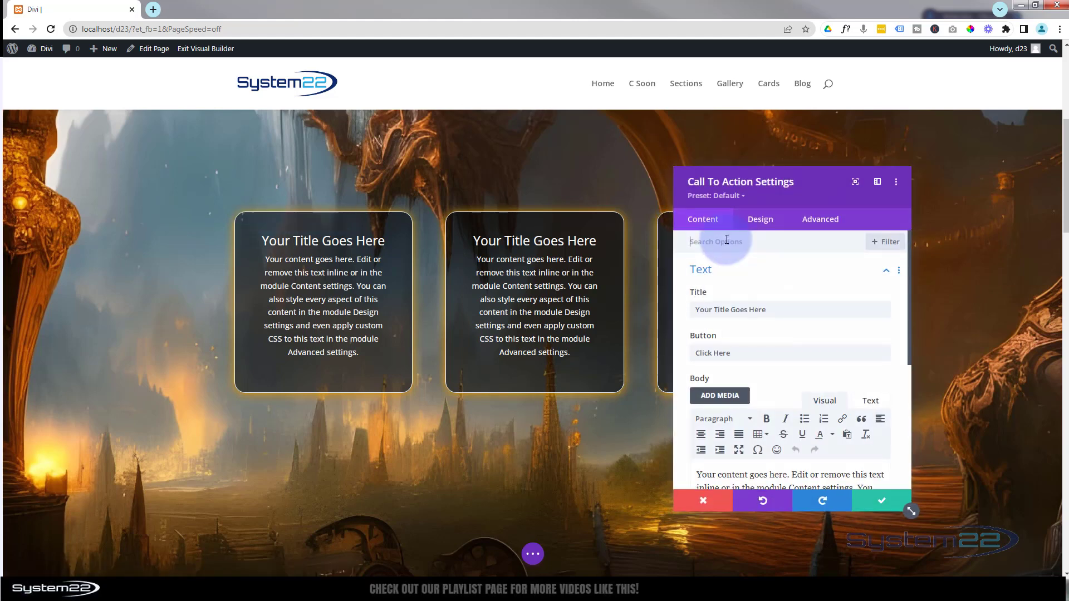
{"action": "left_click", "coordinate": [762, 223]}
{"action": "scroll", "coordinate": [787, 312], "scroll_direction": "down", "scroll_amount": 5}
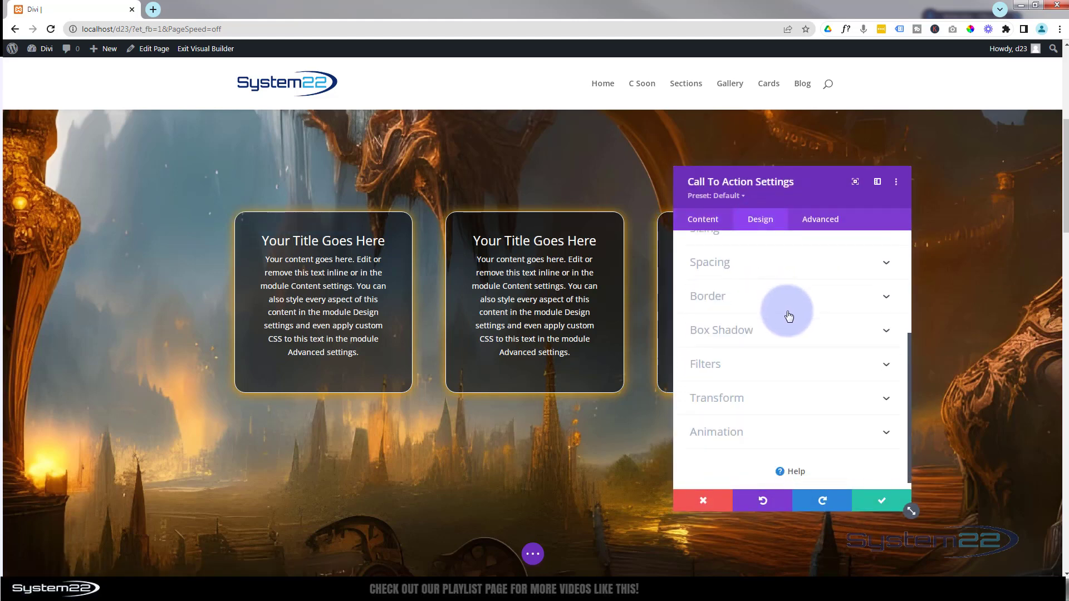
{"action": "left_click", "coordinate": [780, 389]}
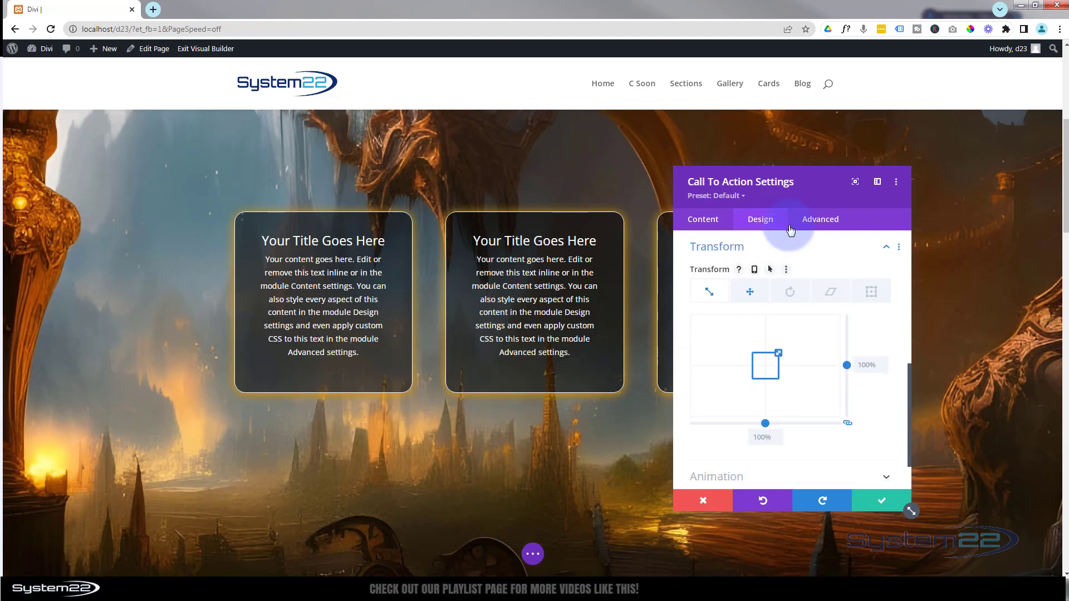
{"action": "left_click_drag", "start_coordinate": [807, 194], "coordinate": [524, 198]}
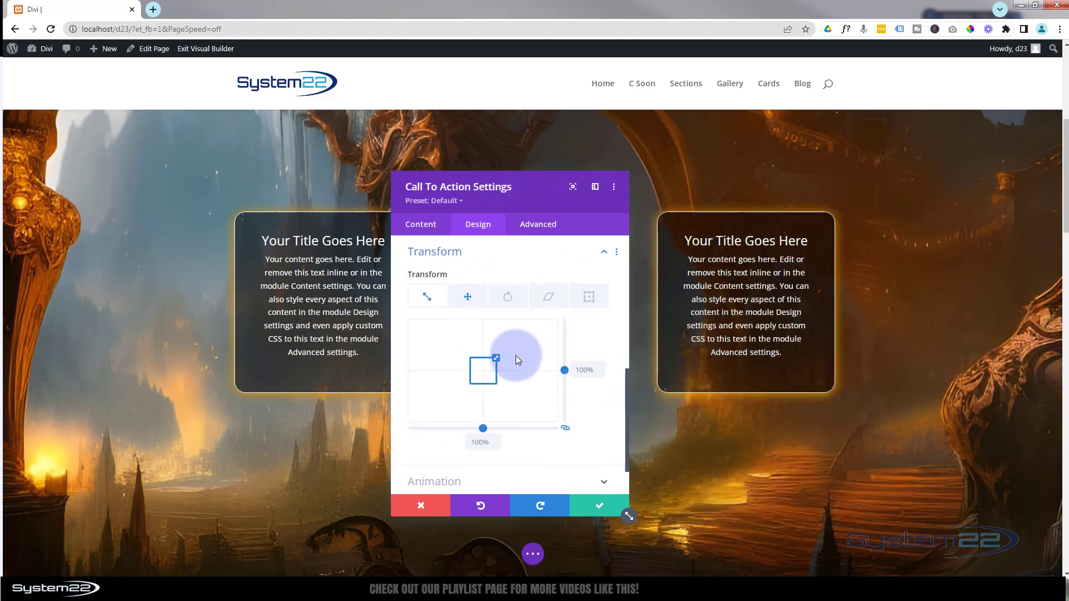
Step: Give the third card a 14deg hover skew, leaving its normal skew at 0deg
{"action": "left_click", "coordinate": [490, 275]}
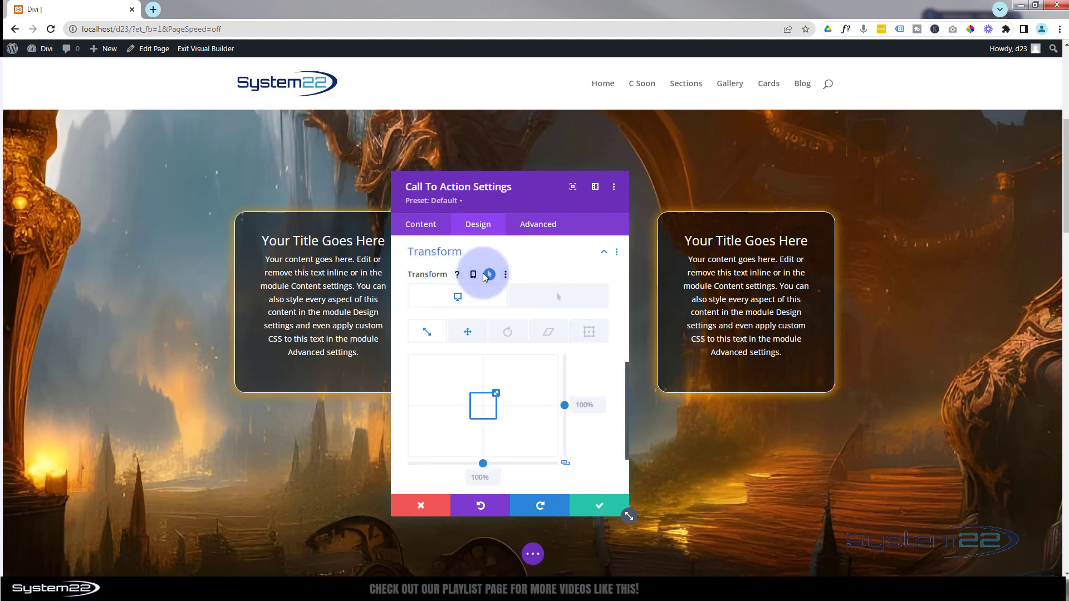
{"action": "left_click", "coordinate": [556, 297]}
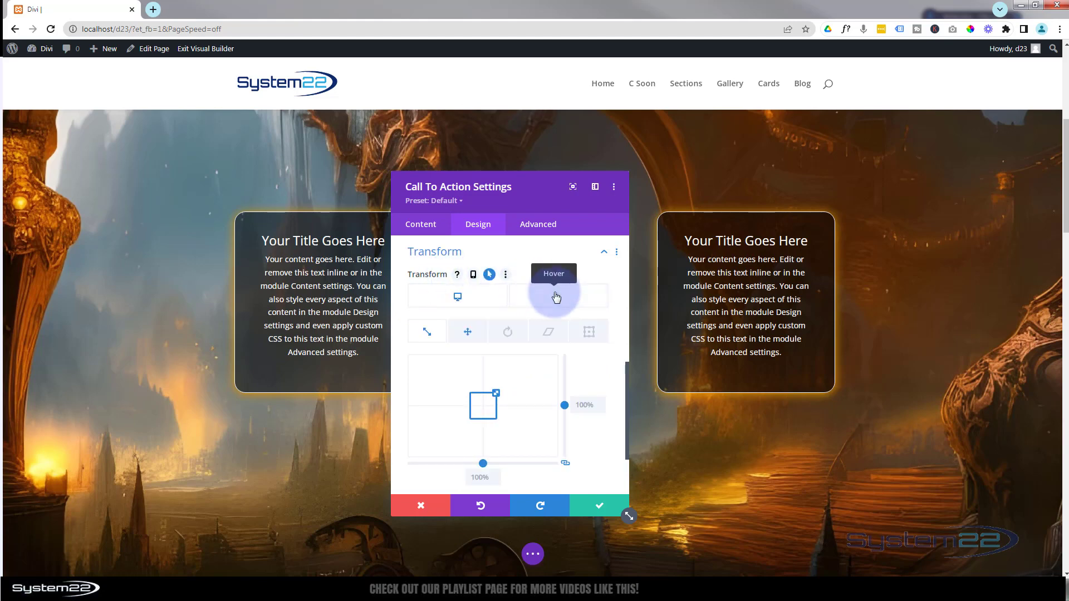
{"action": "left_click", "coordinate": [548, 332]}
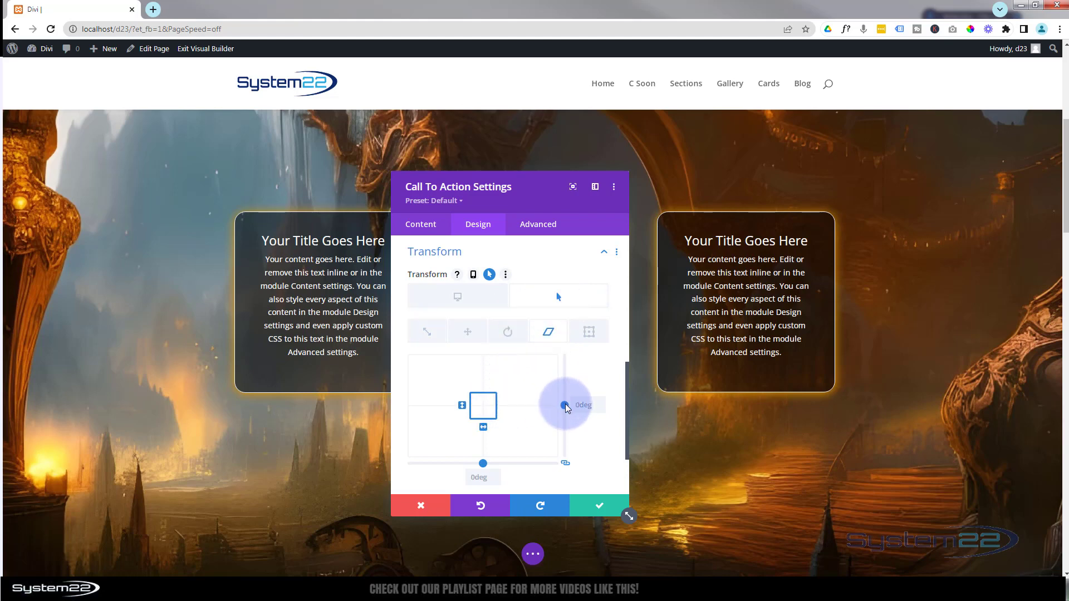
{"action": "left_click_drag", "start_coordinate": [565, 405], "coordinate": [564, 400]}
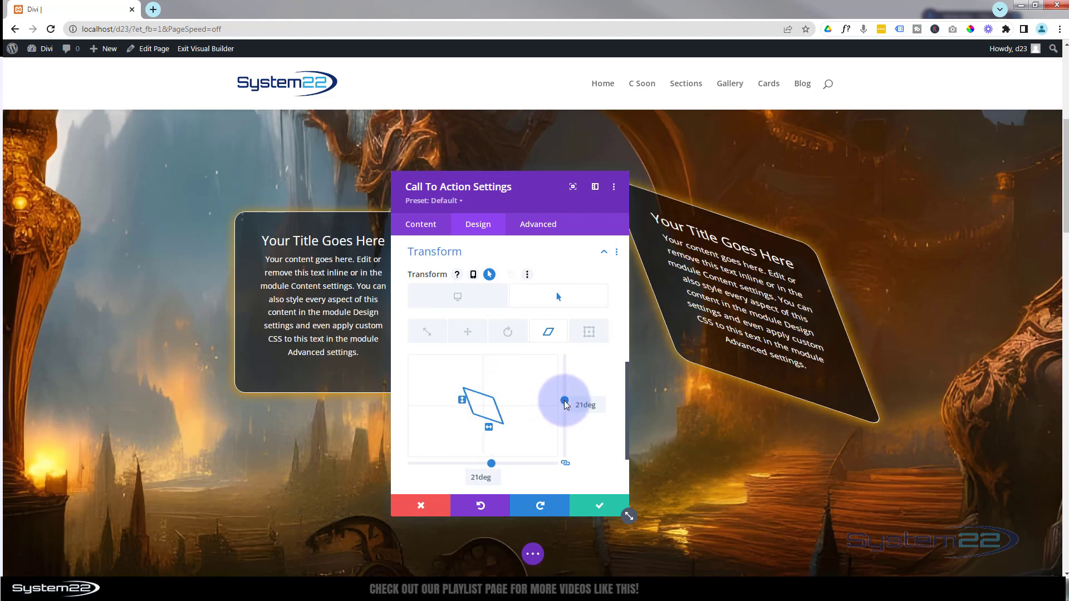
{"action": "left_click_drag", "start_coordinate": [566, 406], "coordinate": [565, 407]}
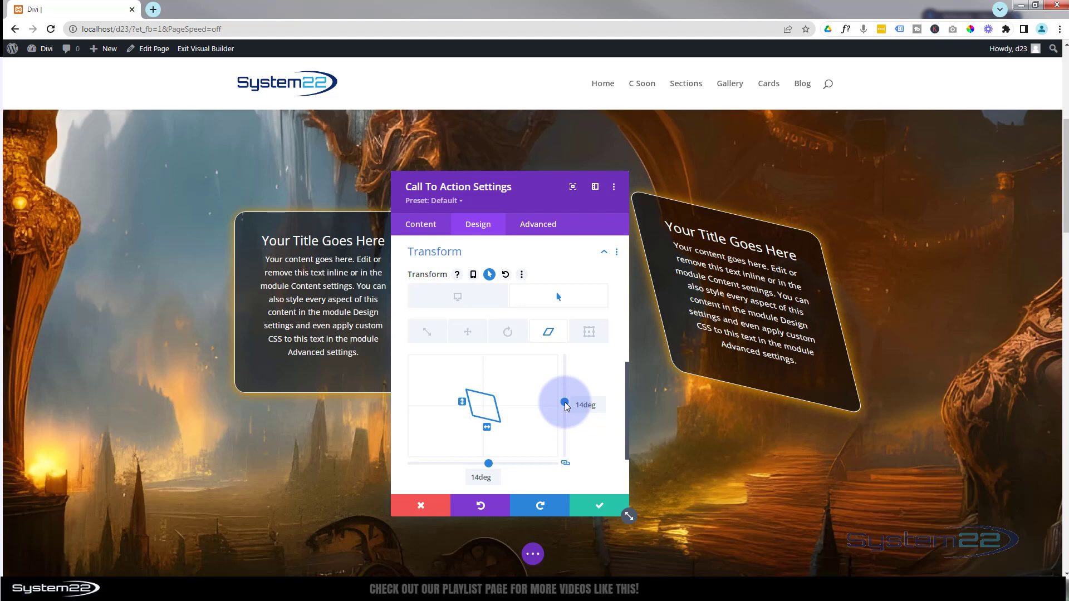
{"action": "left_click", "coordinate": [469, 305]}
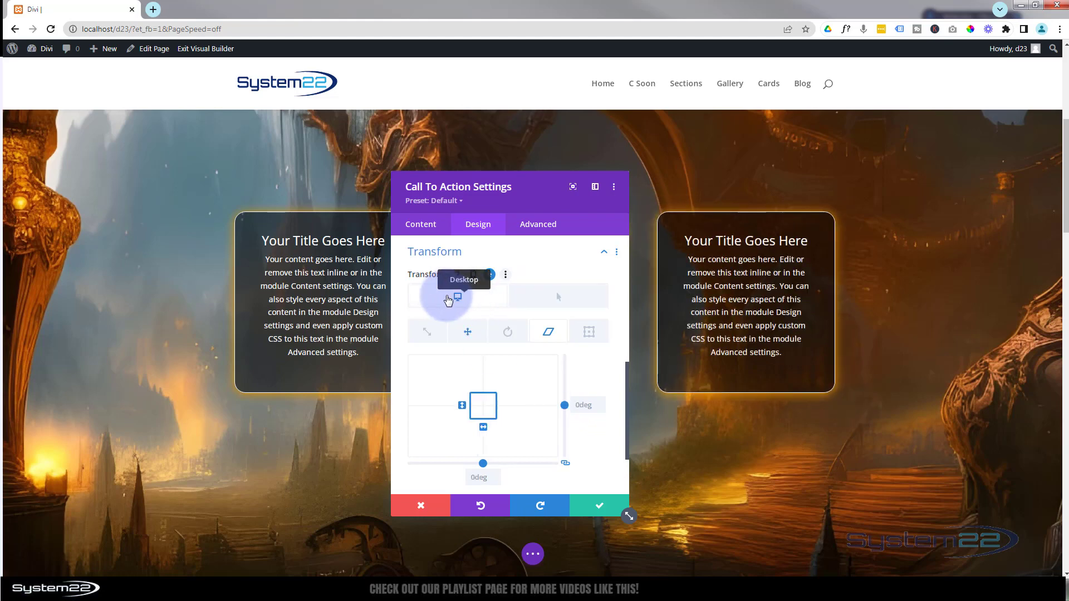
{"action": "left_click", "coordinate": [560, 306]}
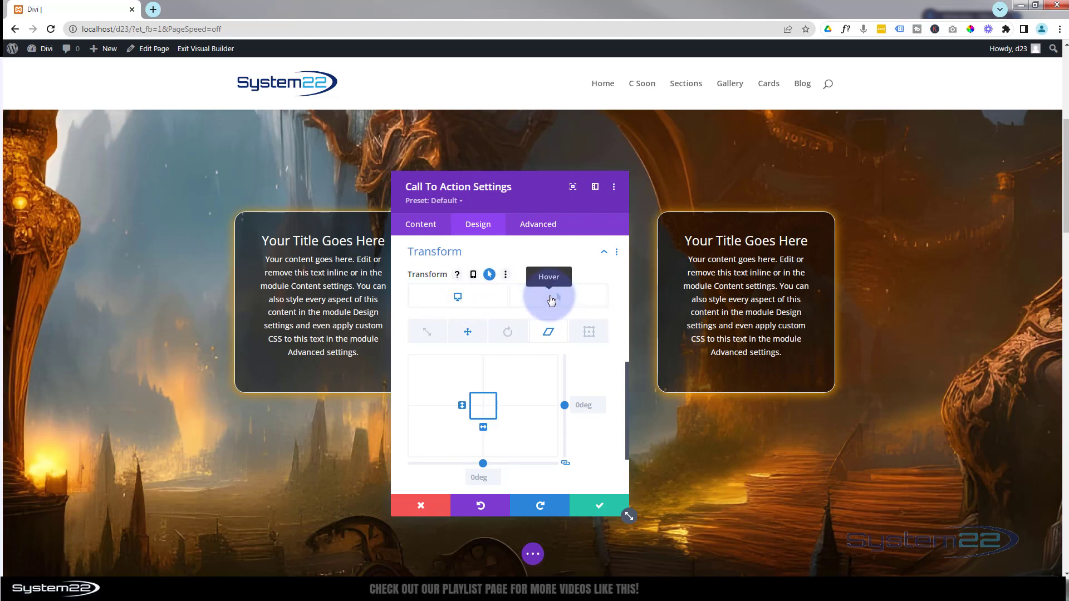
{"action": "left_click", "coordinate": [473, 304]}
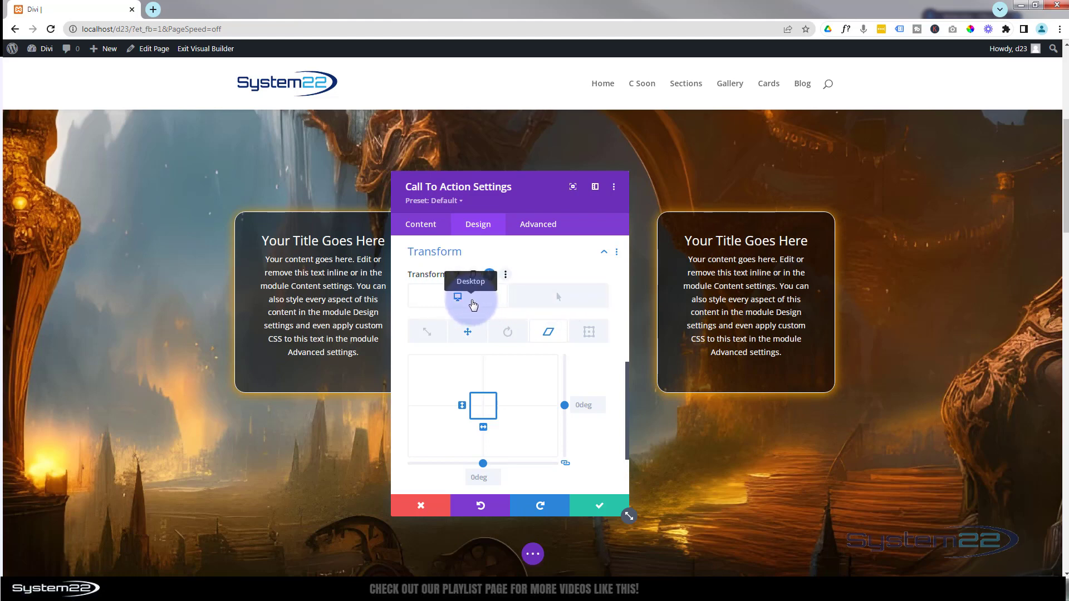
Step: Set the third card's transition duration to 600ms with an Ease-In-Out speed curve
{"action": "left_click", "coordinate": [535, 225]}
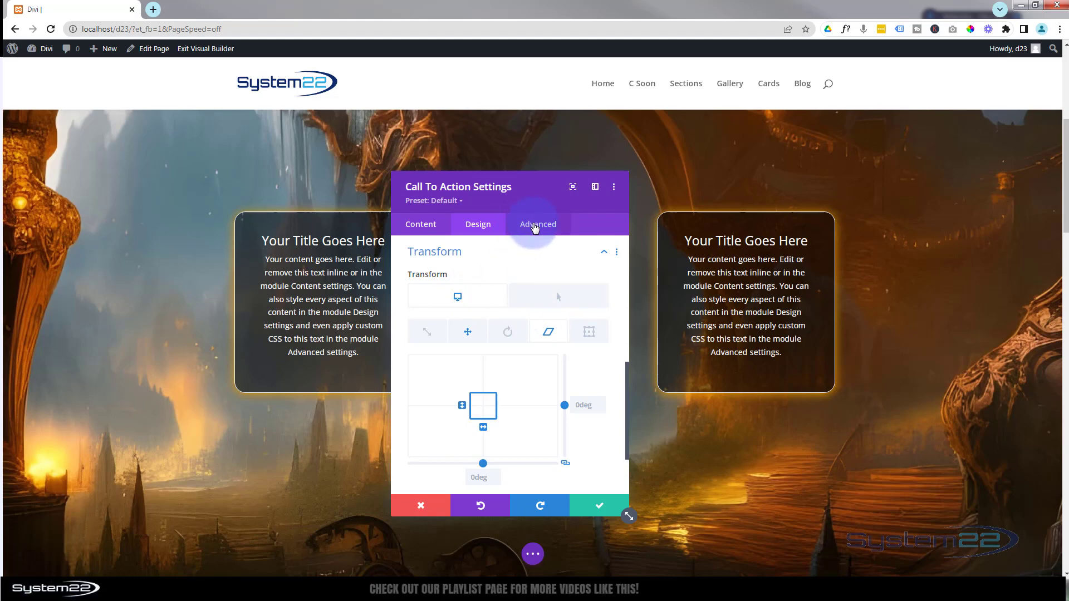
{"action": "left_click", "coordinate": [543, 227]}
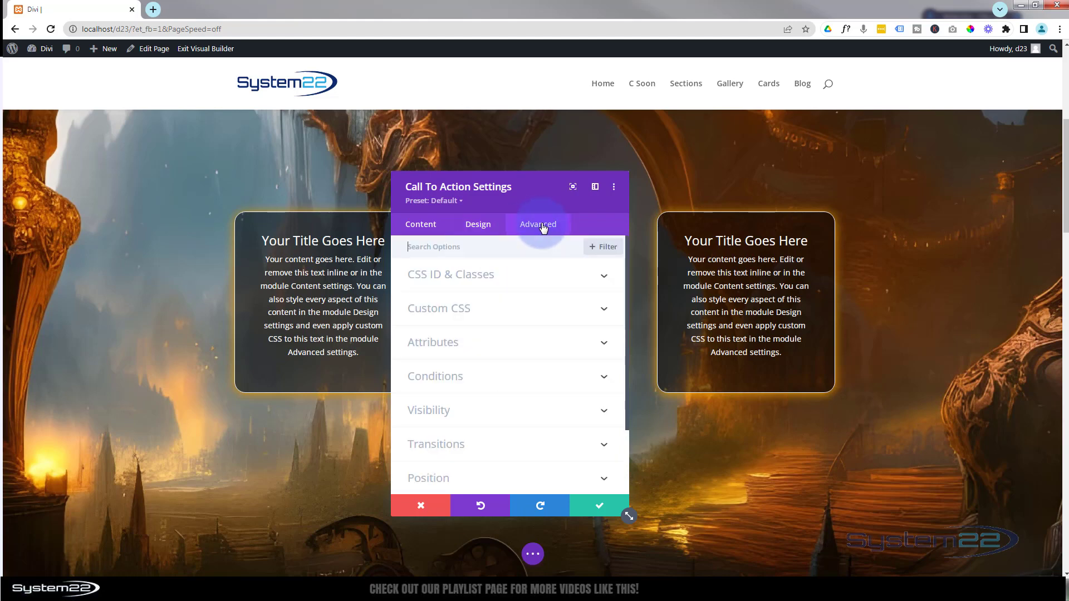
{"action": "left_click", "coordinate": [525, 444]}
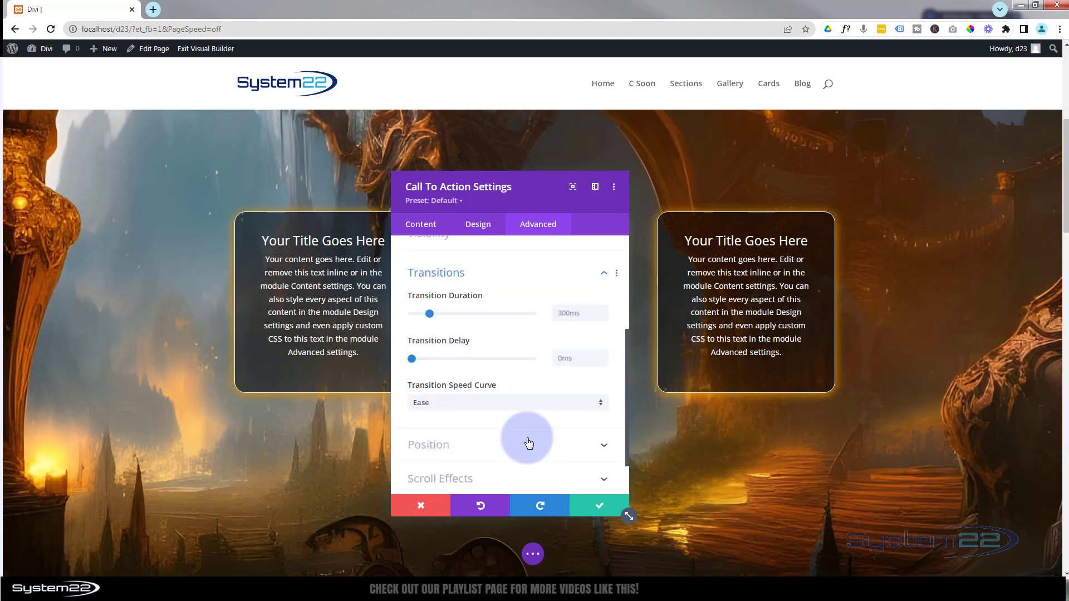
{"action": "double_click", "coordinate": [559, 291]}
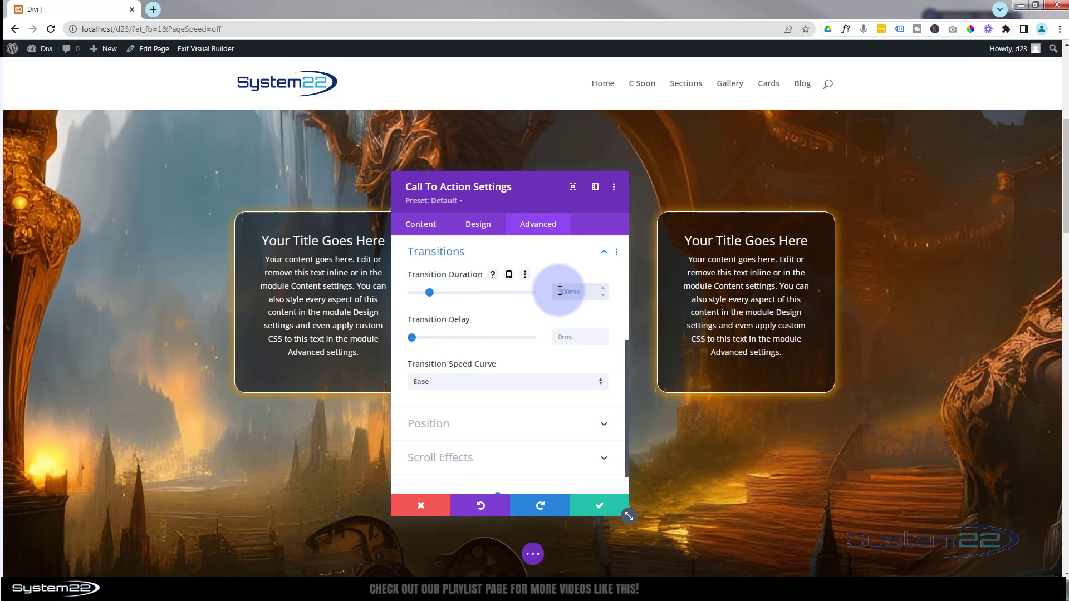
{"action": "type", "text": "100"}
{"action": "key", "text": "Return"}
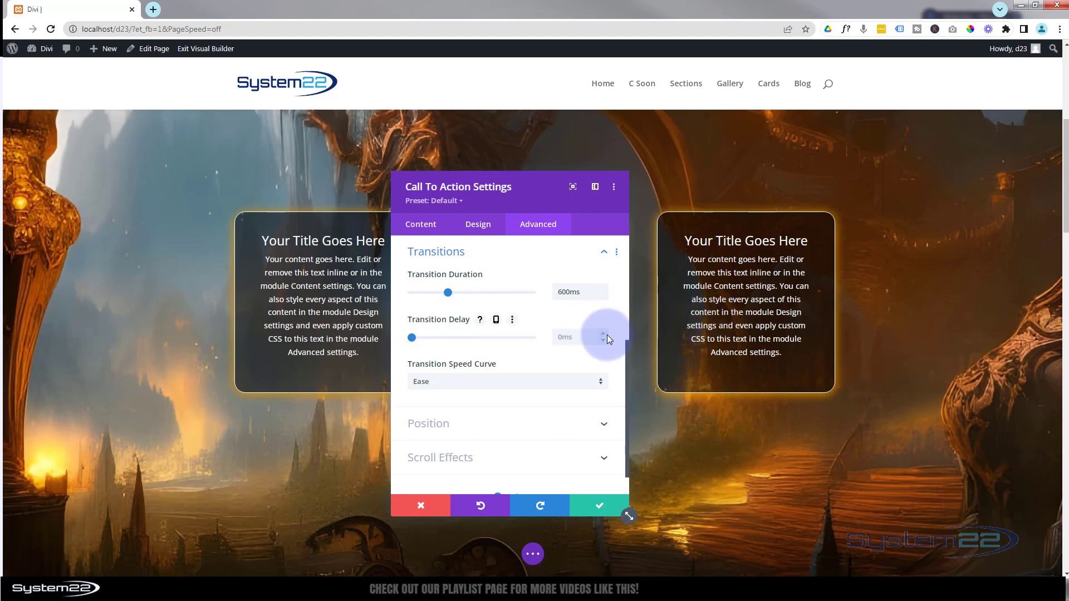
{"action": "left_click", "coordinate": [473, 381]}
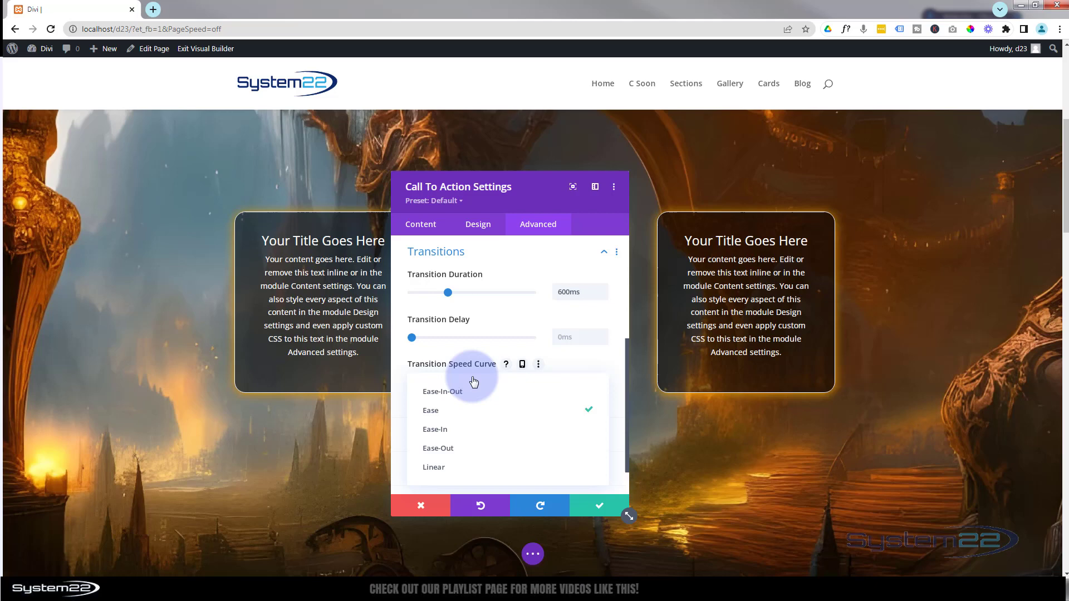
{"action": "left_click", "coordinate": [444, 393]}
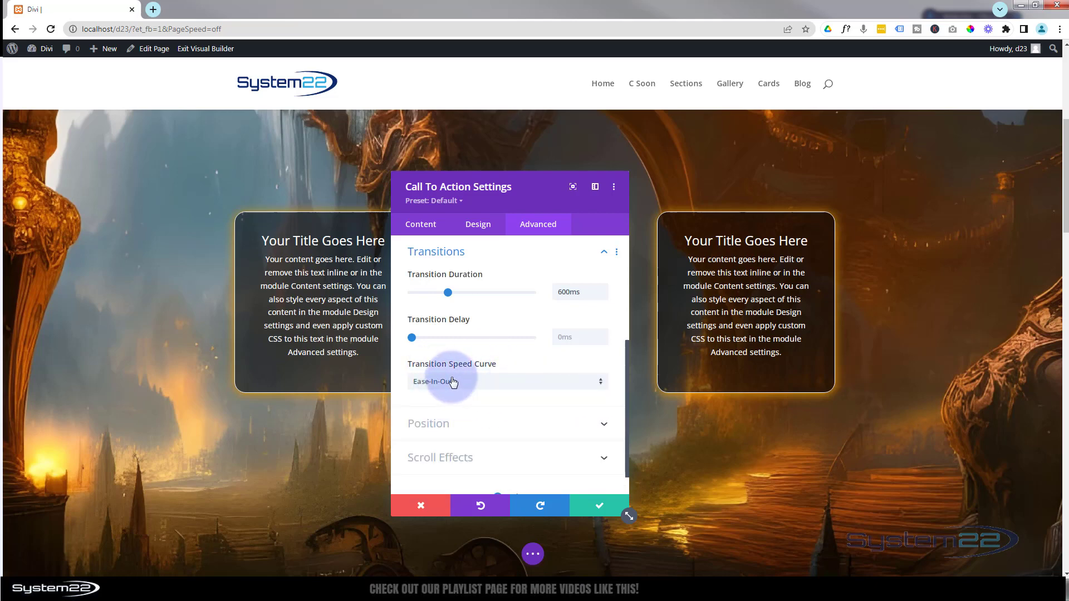
Step: Confirm the third card's settings, save the page, and exit the Visual Builder to the live page
{"action": "left_click", "coordinate": [601, 508]}
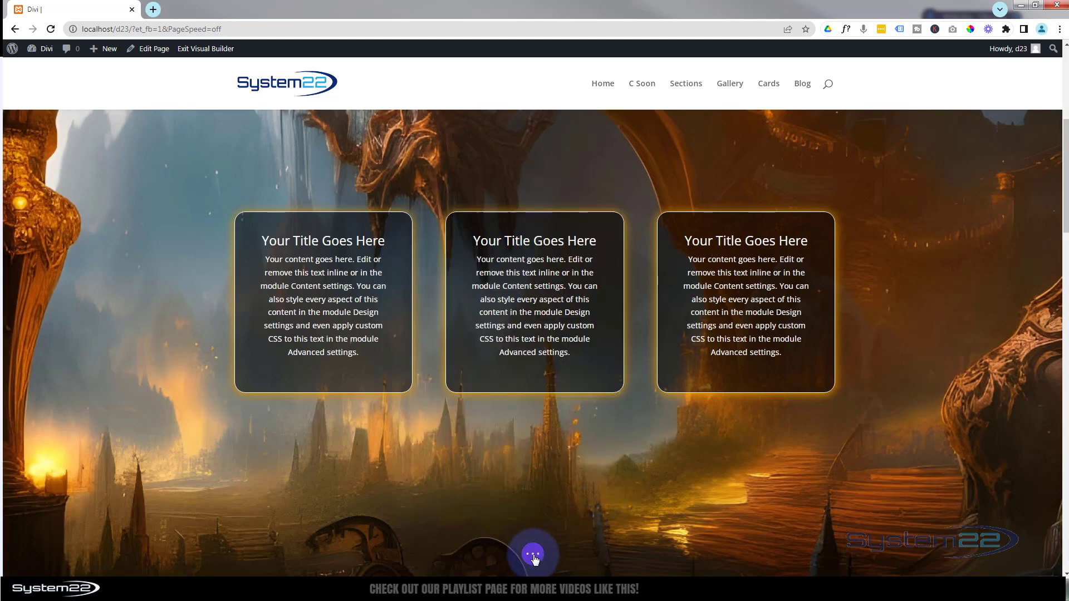
{"action": "left_click", "coordinate": [535, 555]}
{"action": "left_click", "coordinate": [1032, 555]}
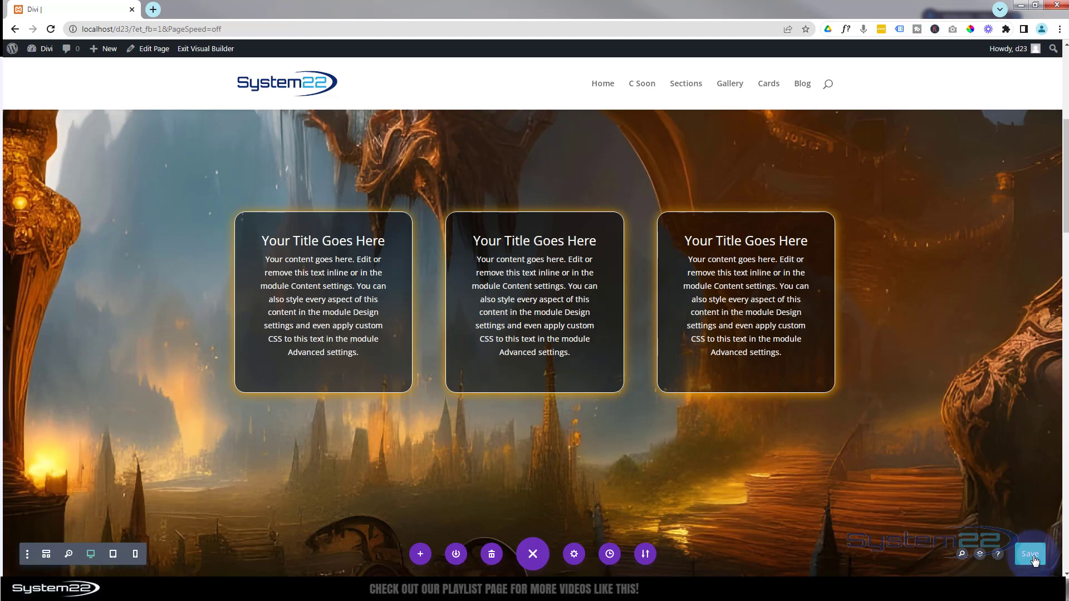
{"action": "left_click", "coordinate": [203, 51]}
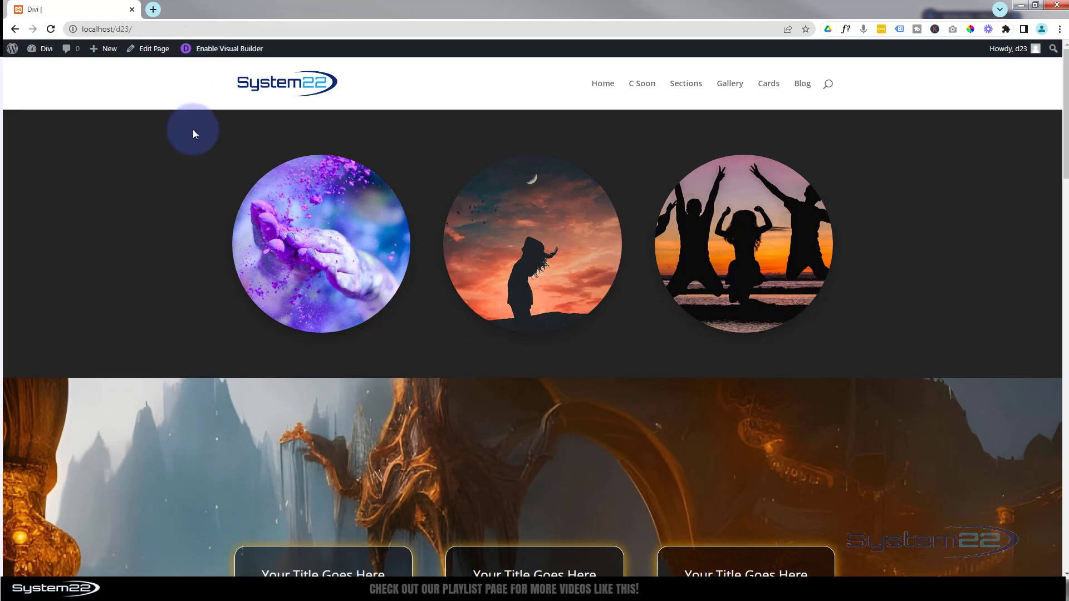
{"action": "scroll", "coordinate": [193, 131], "scroll_direction": "down", "scroll_amount": 5}
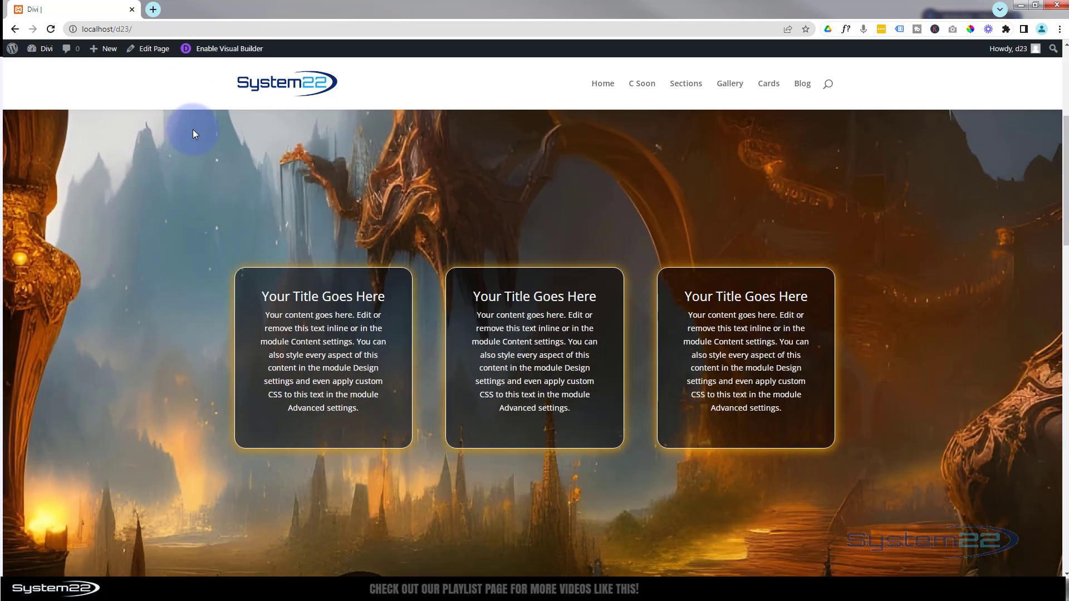
{"action": "scroll", "coordinate": [189, 130], "scroll_direction": "down", "scroll_amount": 1}
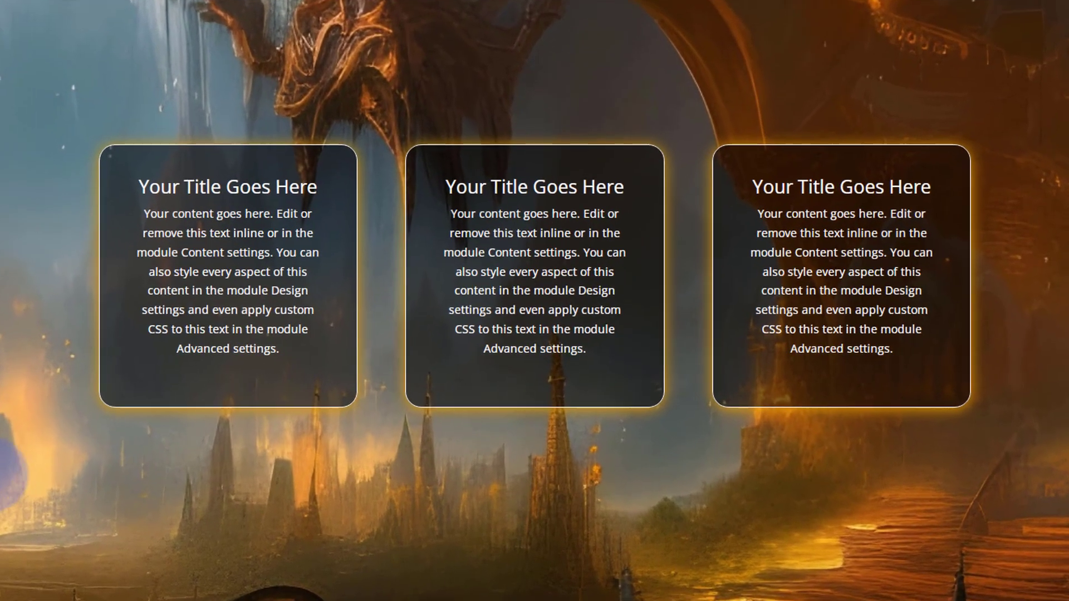